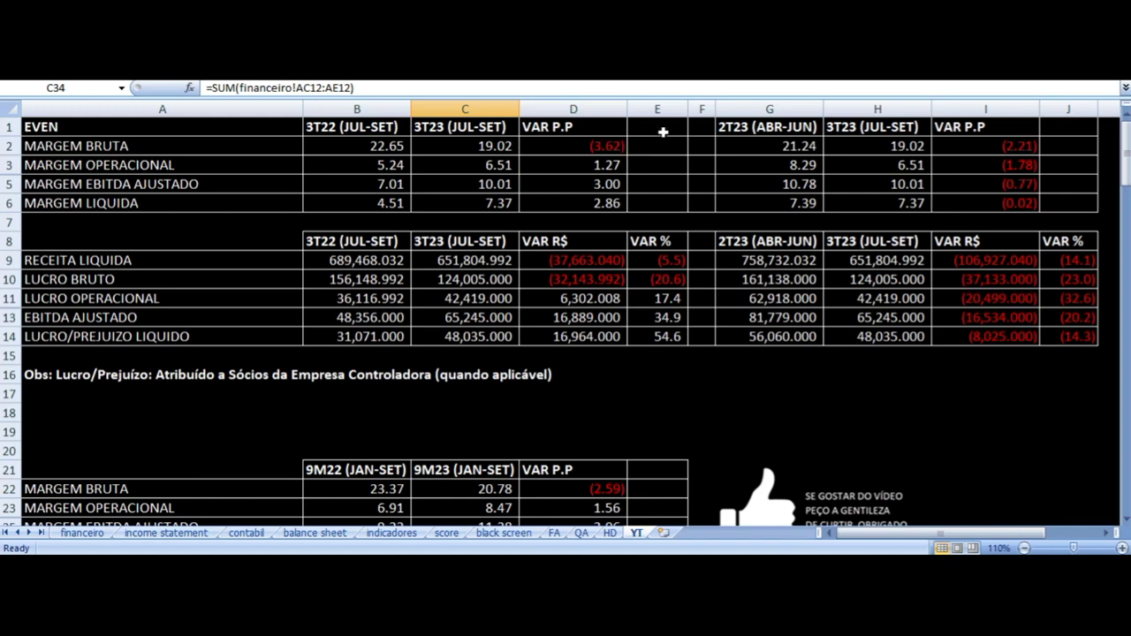
Look over the 3T22/3T23 and 2T23/3T23 comparison blocks, the nine-month table and the 12-month figures on the YT sheet.
drag(663, 132, 392, 334)
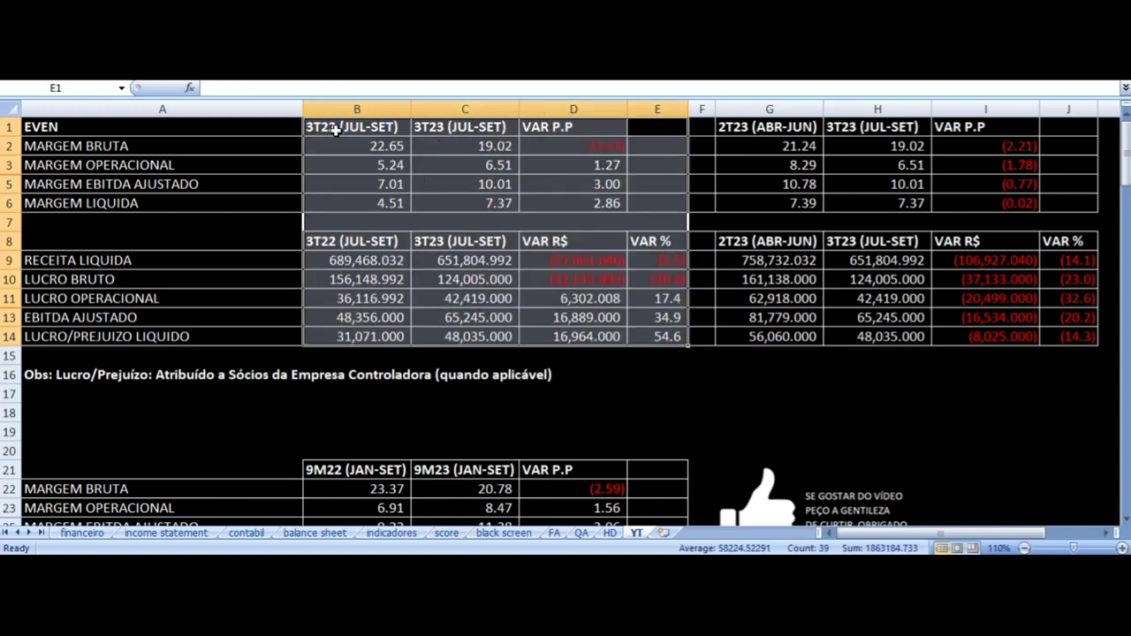
drag(802, 131, 1004, 318)
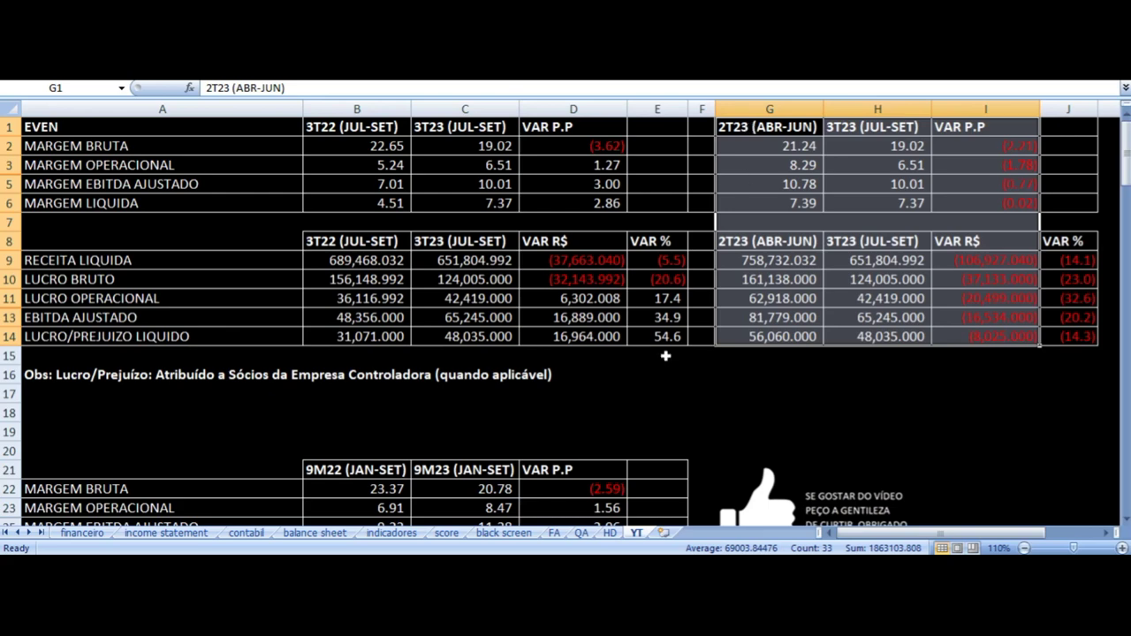
scroll(465, 358, down, 4)
scroll(425, 303, down, 4)
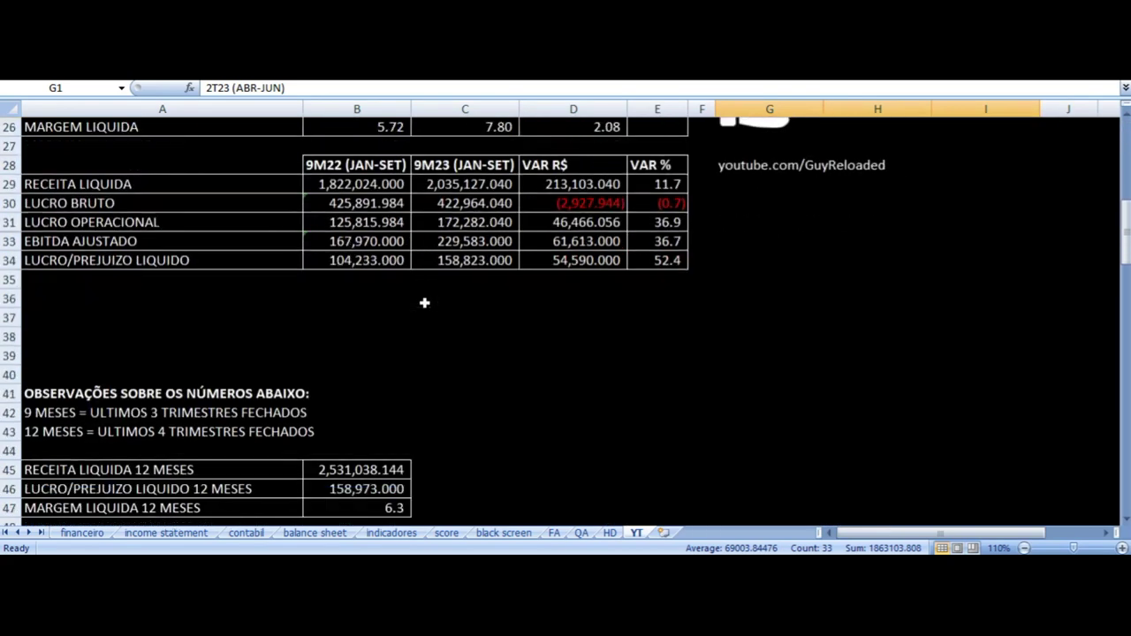
scroll(424, 303, down, 7)
scroll(424, 303, up, 16)
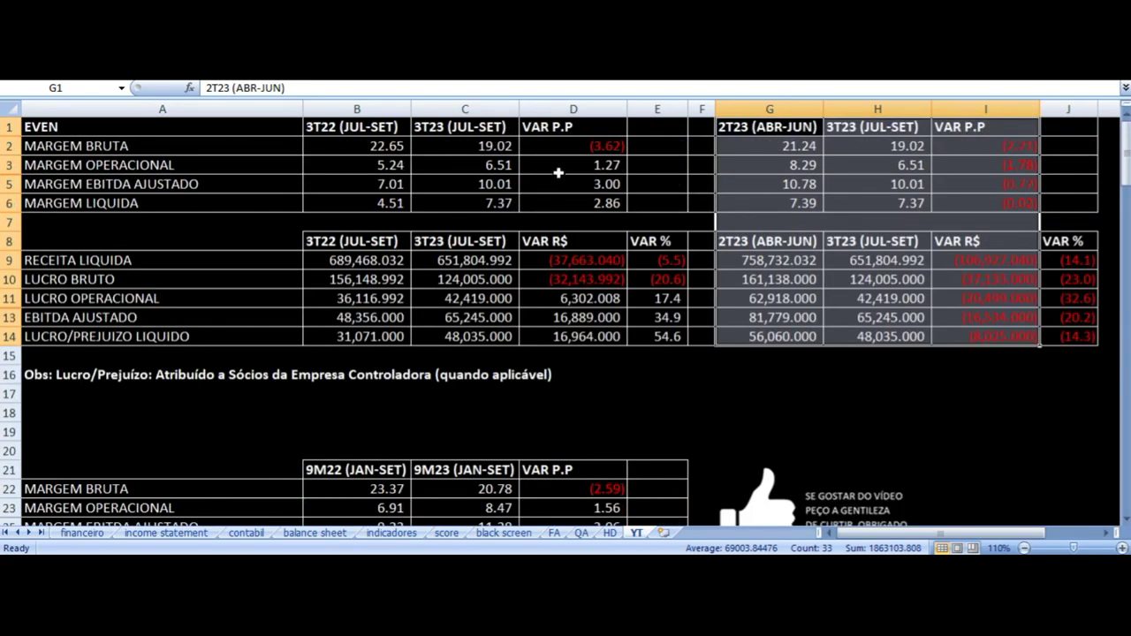
Examine the 3T22 to 3T23 percentage-point variations of the gross, operating, adjusted EBITDA and net margins.
click(584, 149)
key(Left)
key(Left)
key(Left)
key(Right)
key(Right)
key(Right)
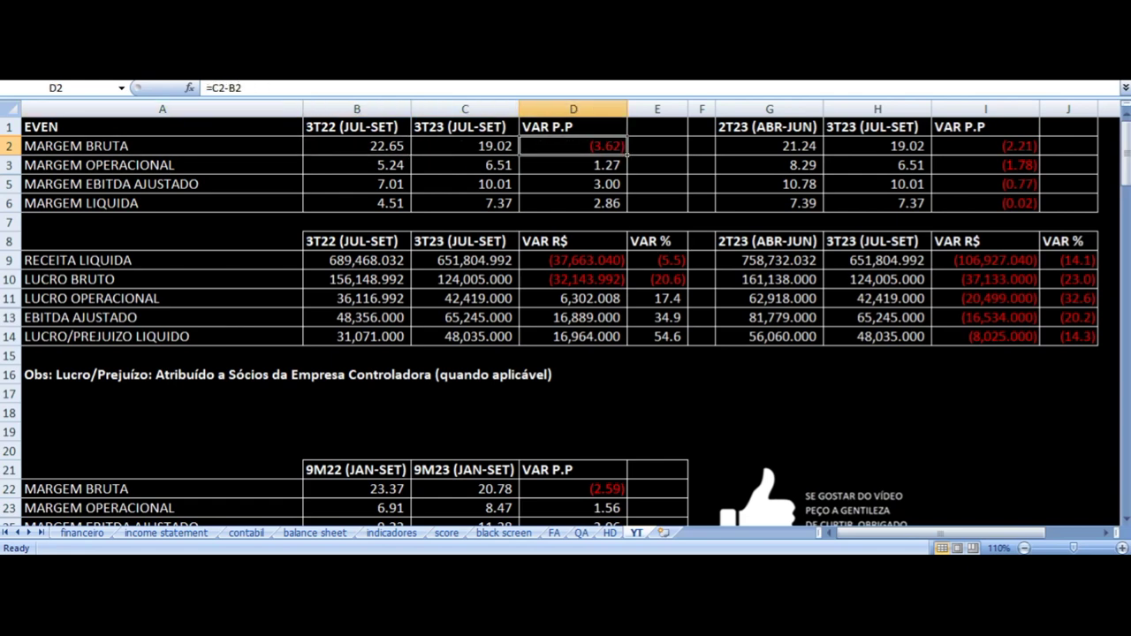
key(Up)
key(Down)
key(Down)
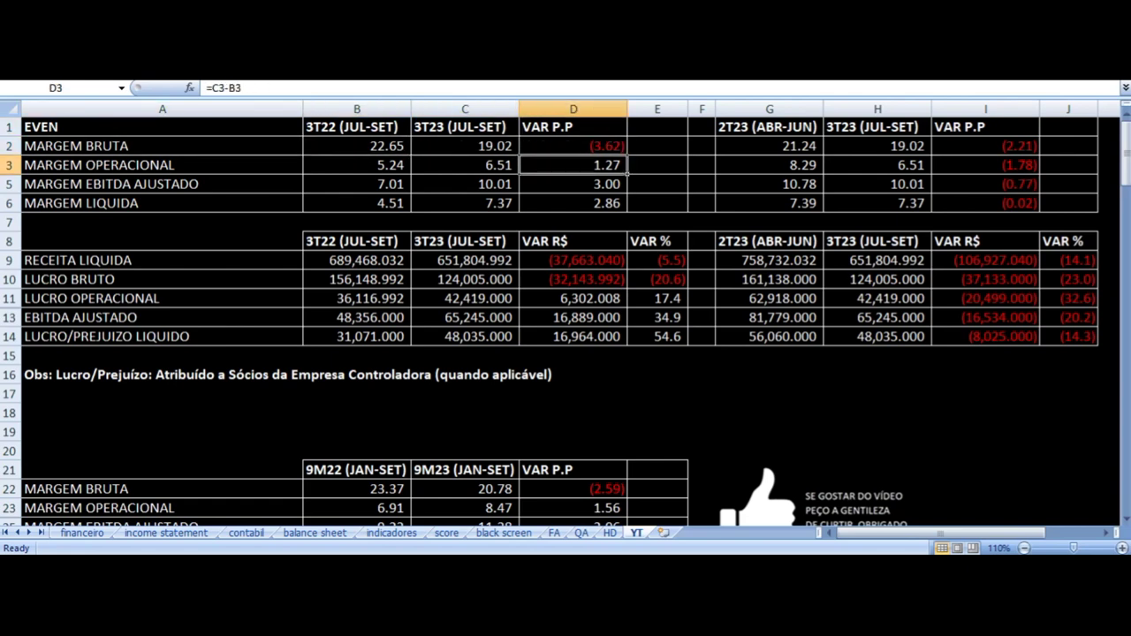
key(Up)
key(Up)
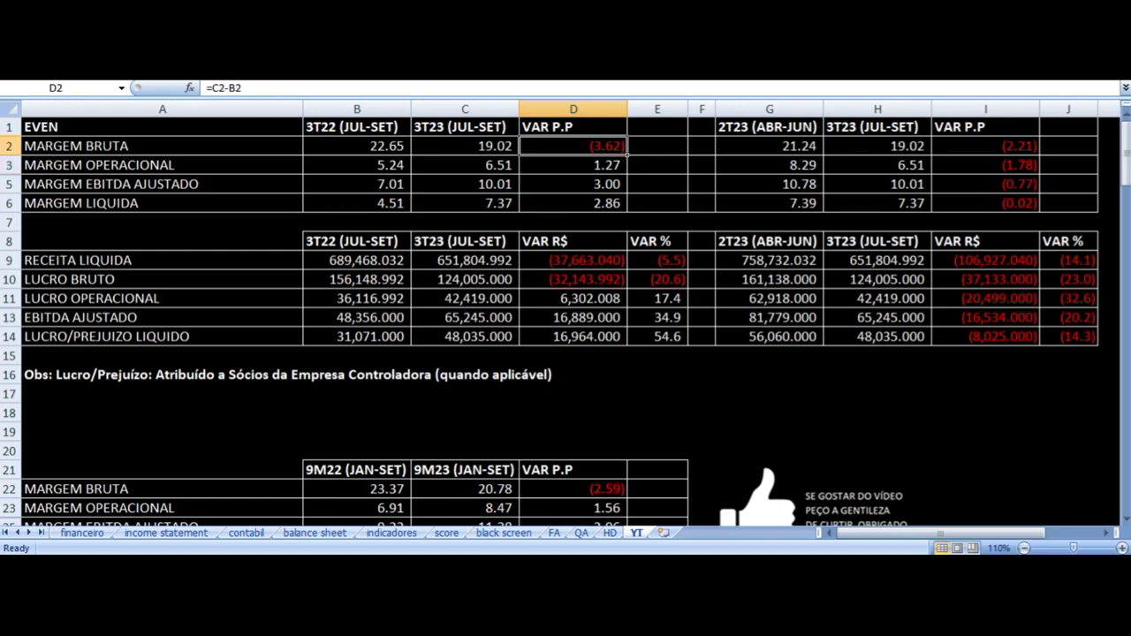
key(Down)
key(Down)
key(Down)
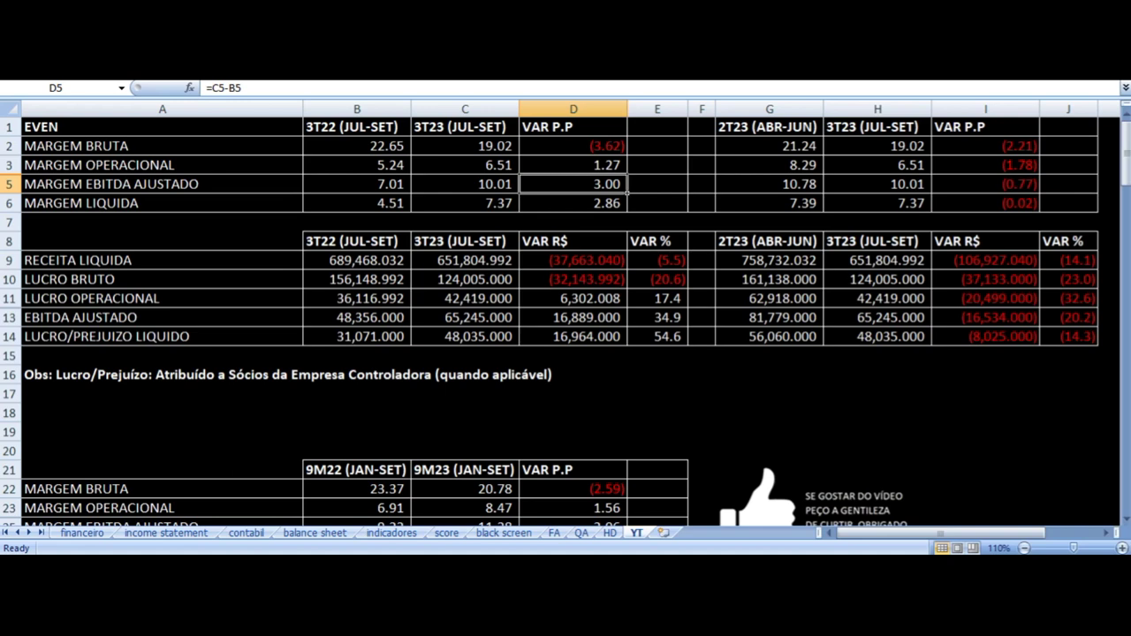
key(Down)
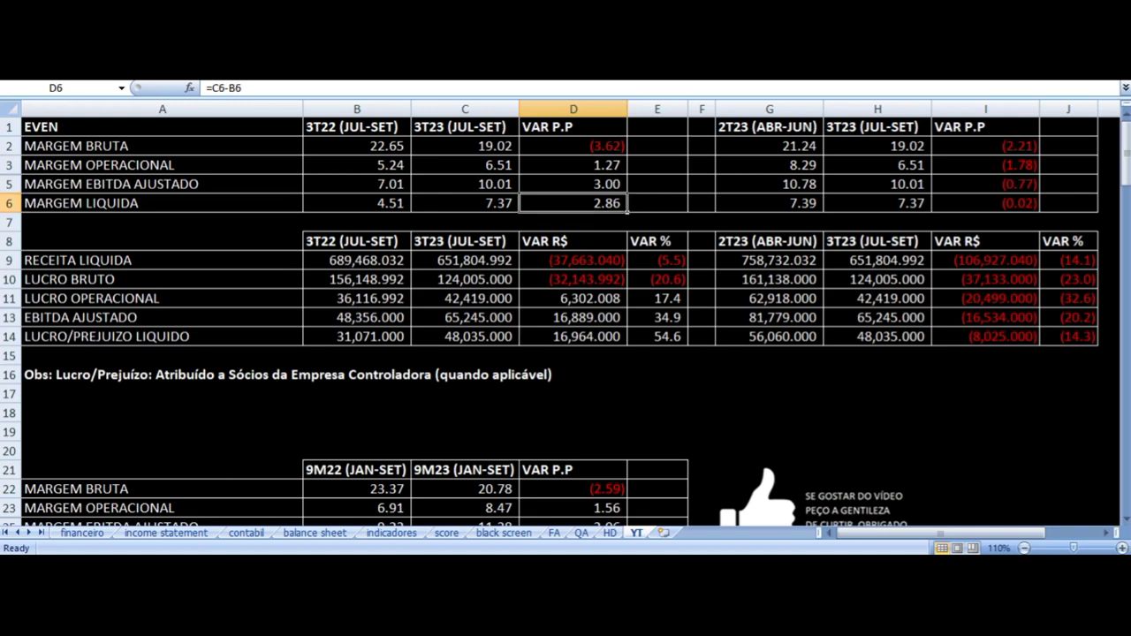
Examine the net revenue row (RECEITA LIQUIDA) for 3T22 and 3T23 with its variation in R$.
key(Down)
key(Down)
key(Down)
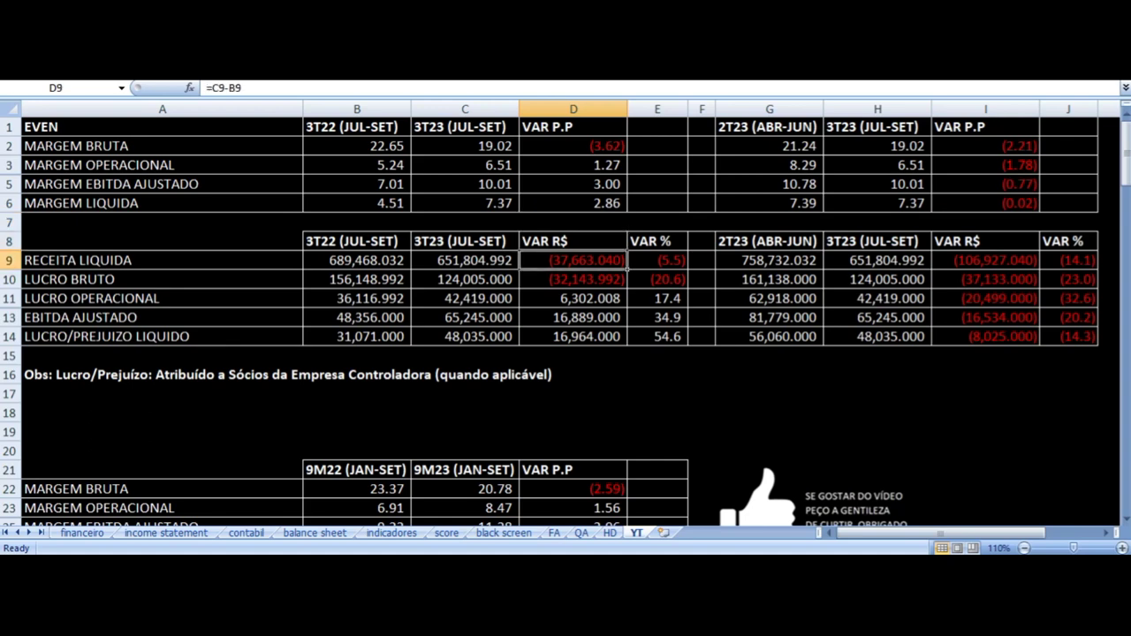
key(Right)
key(Left)
key(Left)
key(Left)
key(Left)
key(Right)
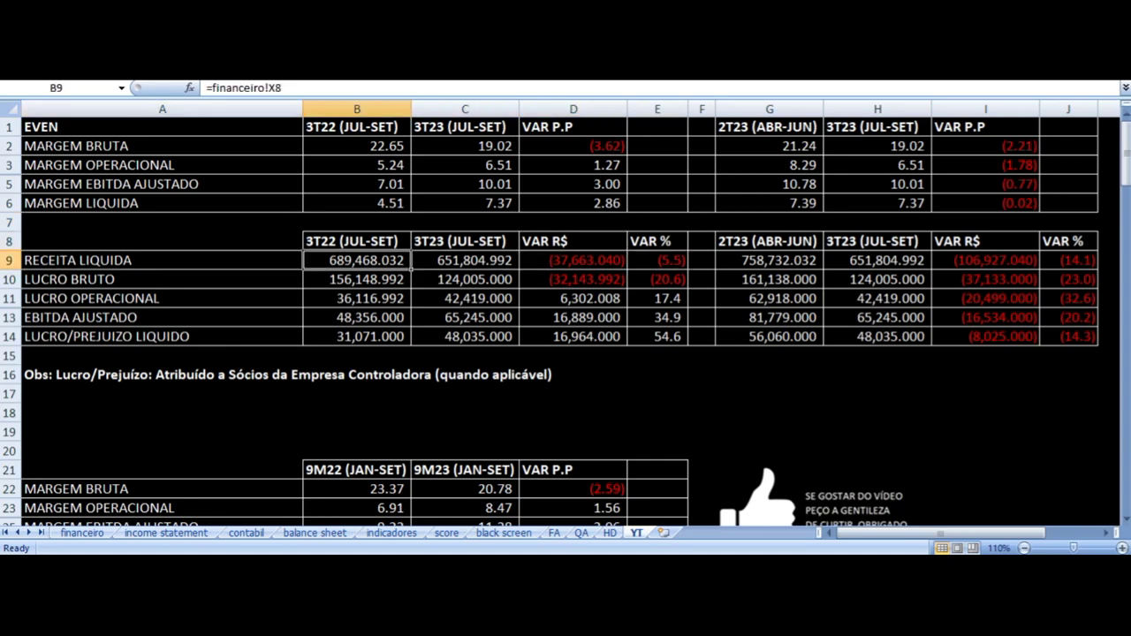
key(Right)
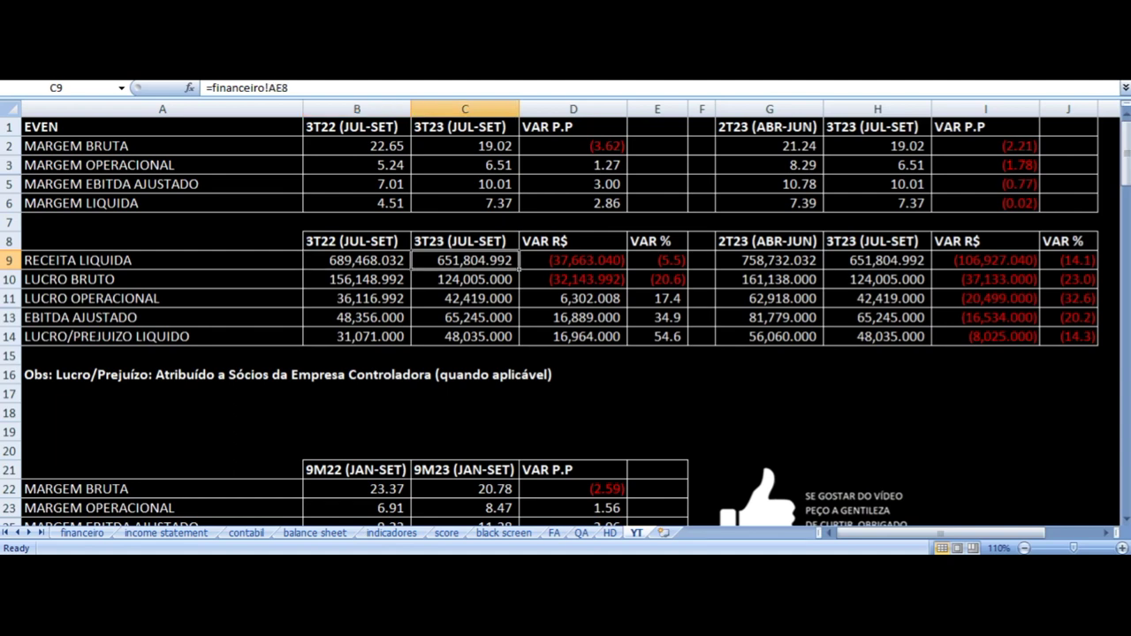
key(Right)
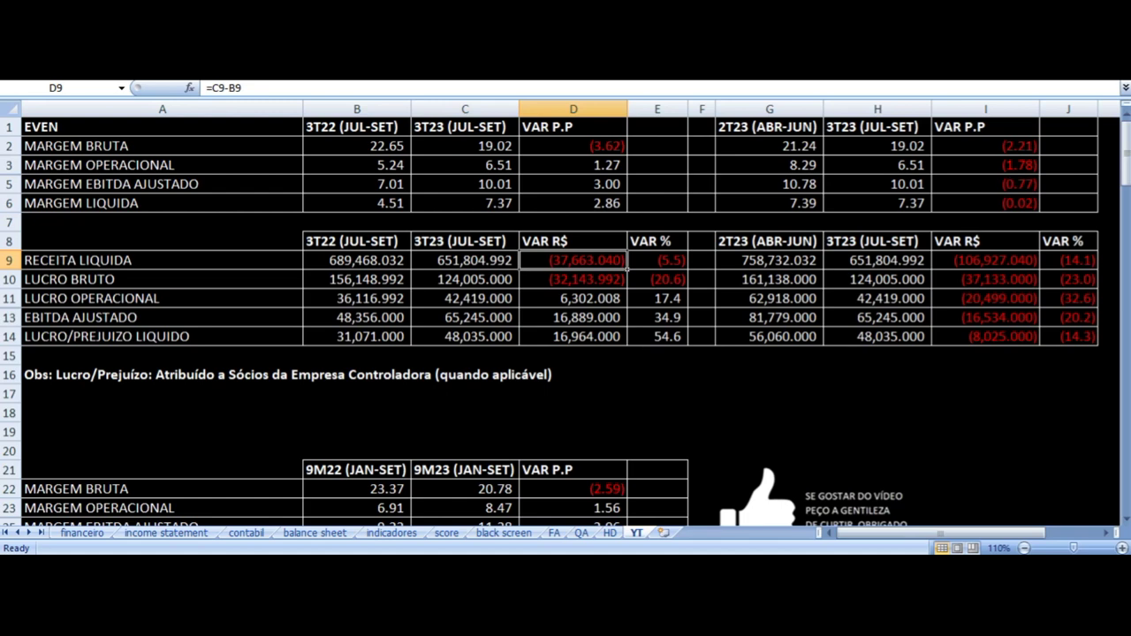
Examine the 3T22 to 3T23 percentage variations of gross profit, operating profit, adjusted EBITDA and net profit.
key(Down)
key(Left)
key(Left)
key(Left)
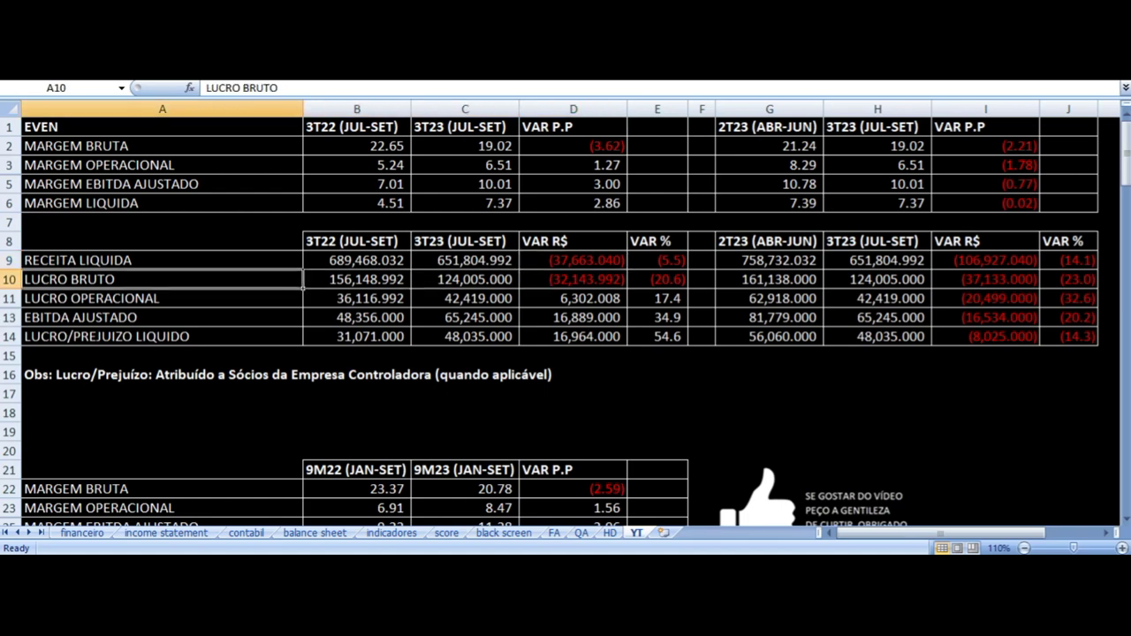
key(Right)
key(Right)
key(Right)
key(Right)
key(Right)
key(Left)
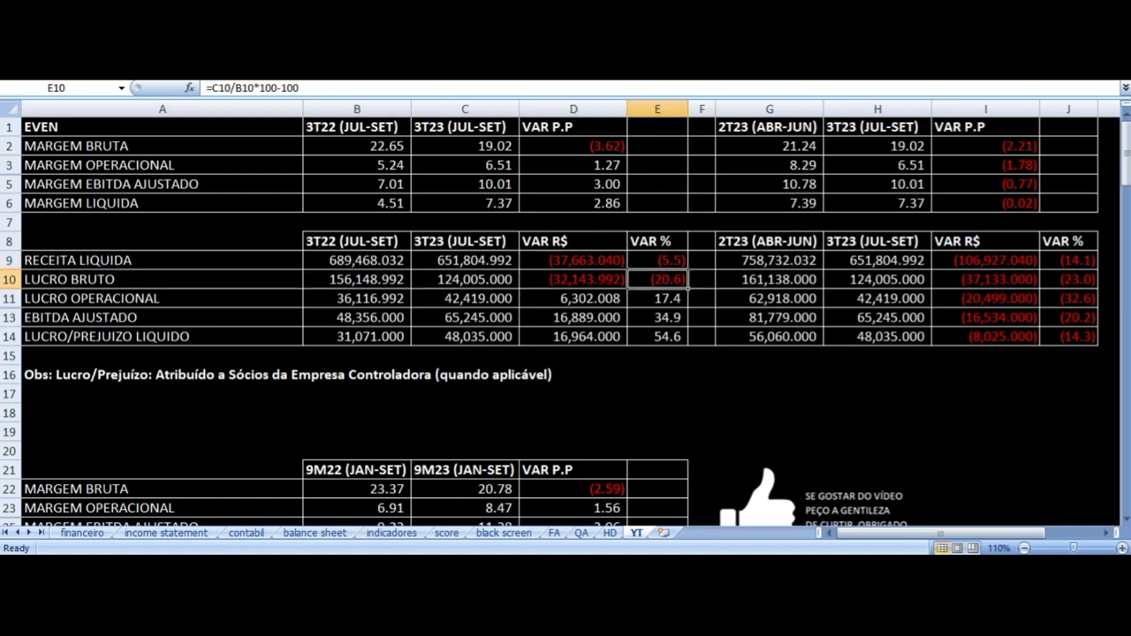
key(Down)
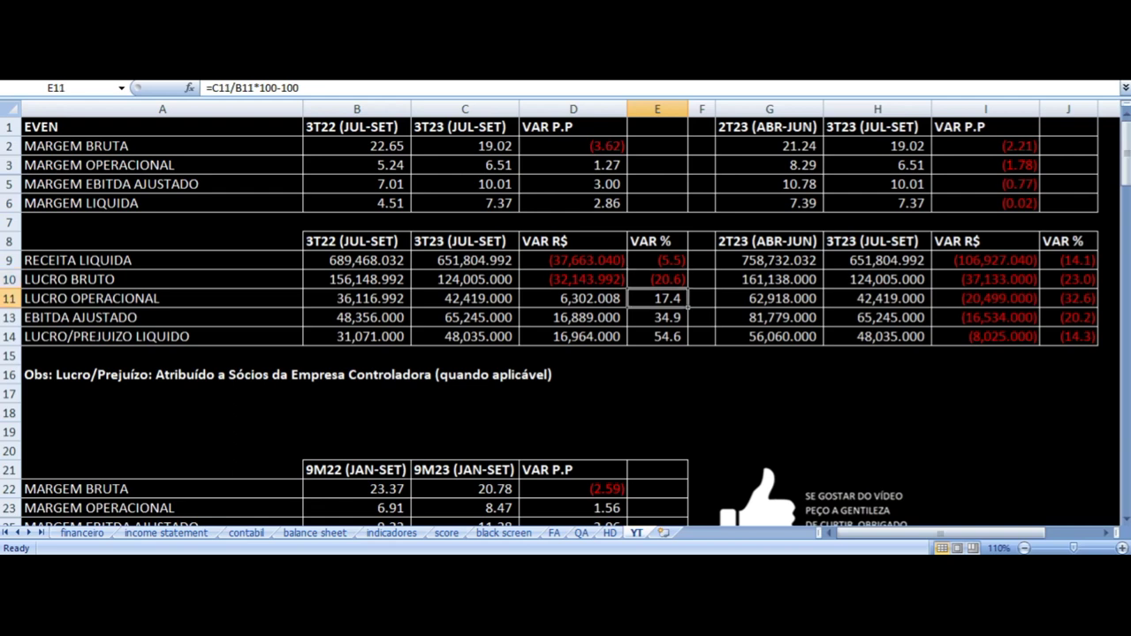
key(Down)
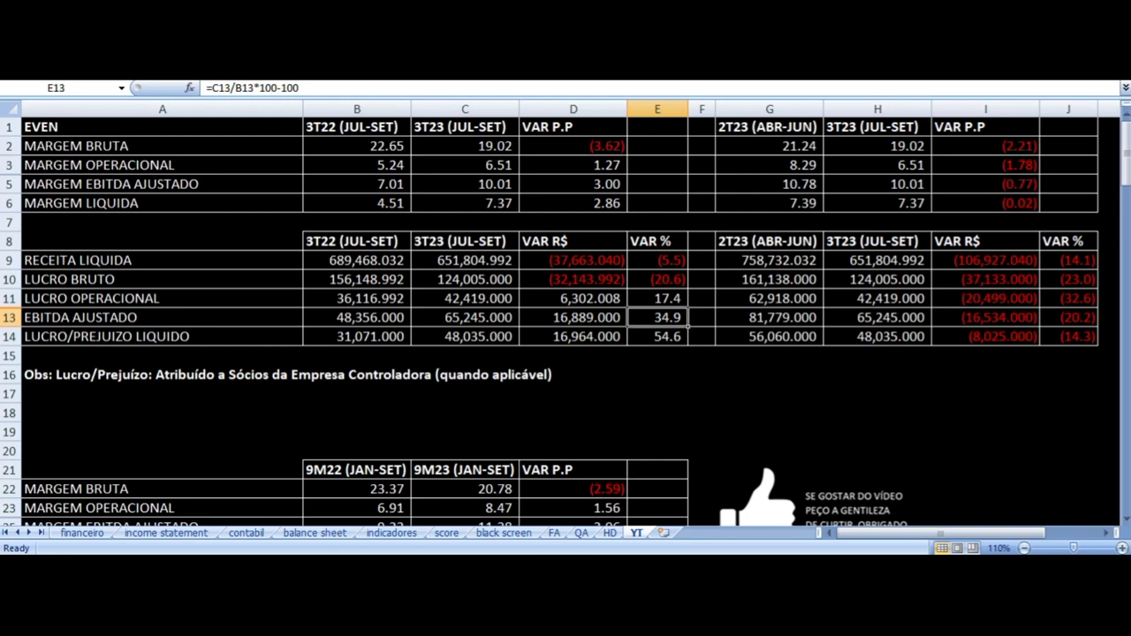
key(Down)
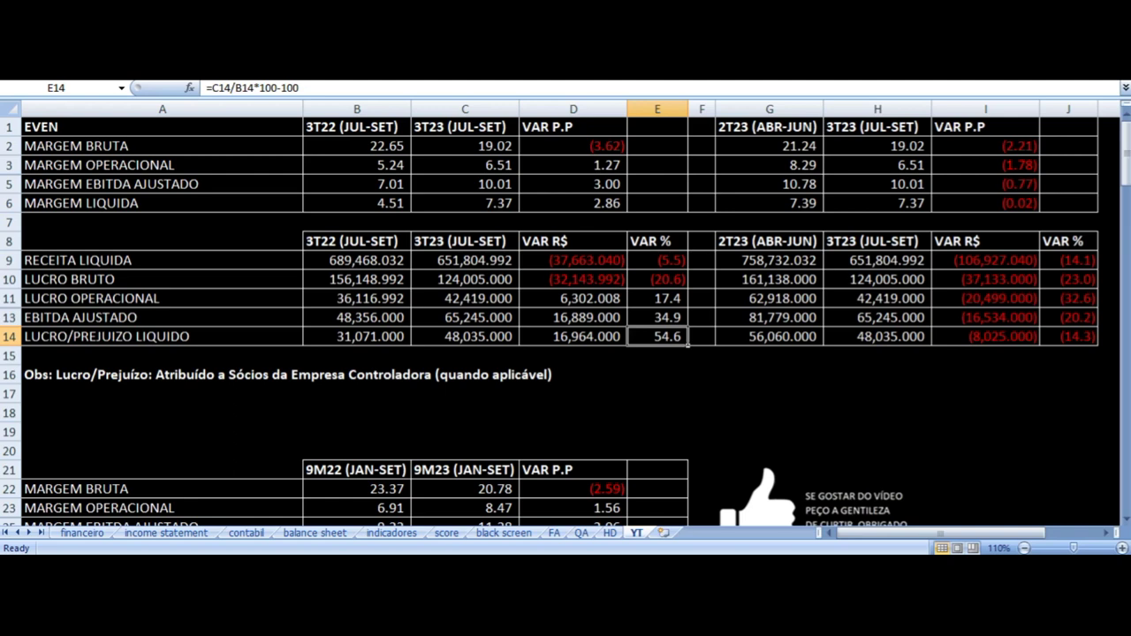
Review the 3T22 to 3T23 VAR % column again between net profit and net revenue.
key(Up)
key(Up)
key(Up)
key(Up)
key(Down)
key(Down)
key(Down)
key(Down)
key(F2)
key(Escape)
key(Up)
key(Up)
key(Up)
key(Up)
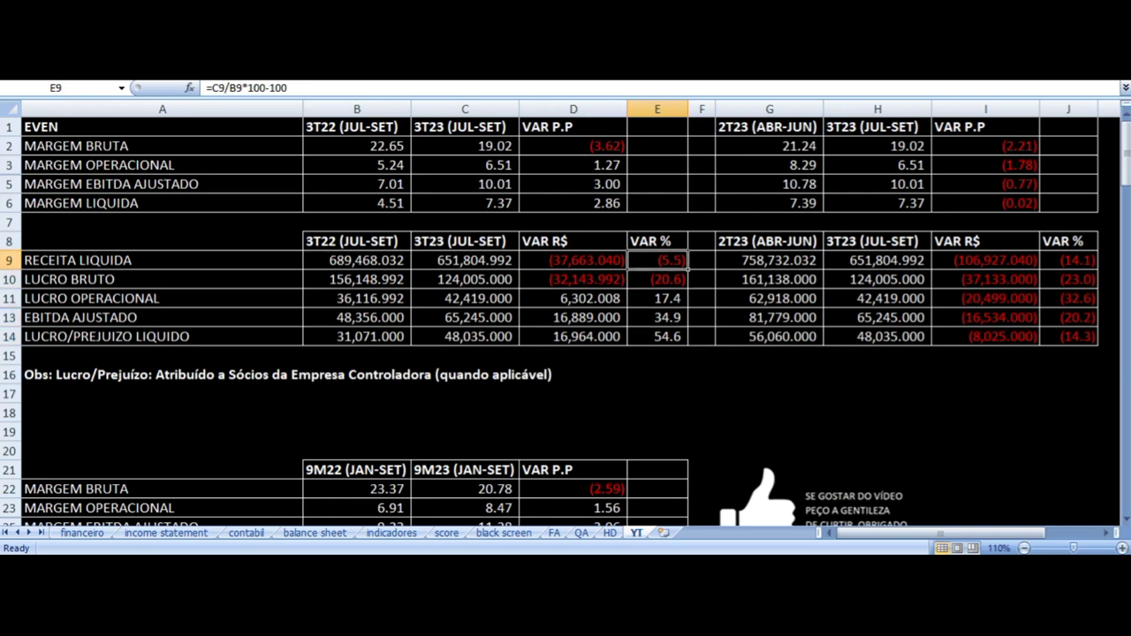
Recheck the 3T22 and 3T23 amounts and variations across the rows from net revenue to net profit.
key(Left)
key(Left)
key(Left)
key(Left)
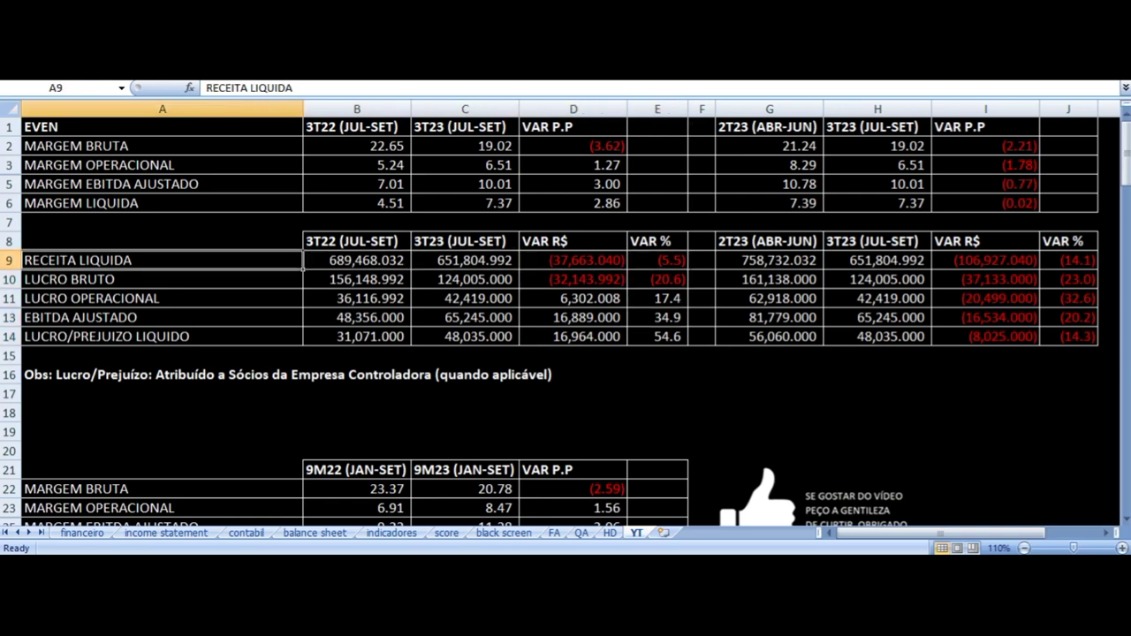
key(Right)
key(Right)
key(Right)
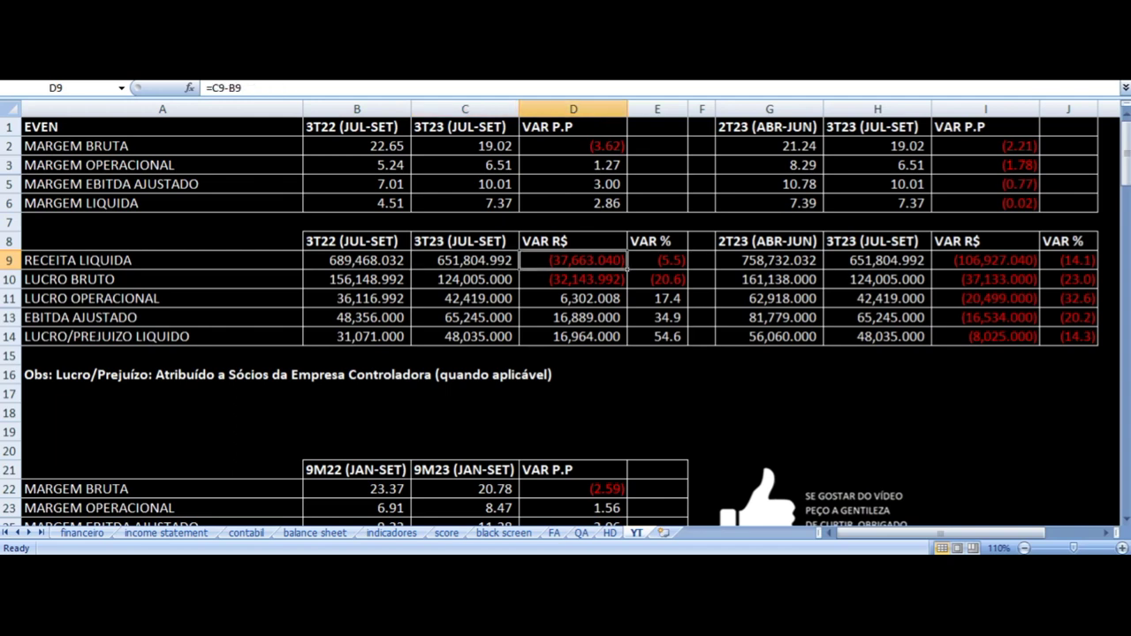
key(Down)
key(Down)
key(Down)
key(Down)
key(Left)
key(Left)
key(Left)
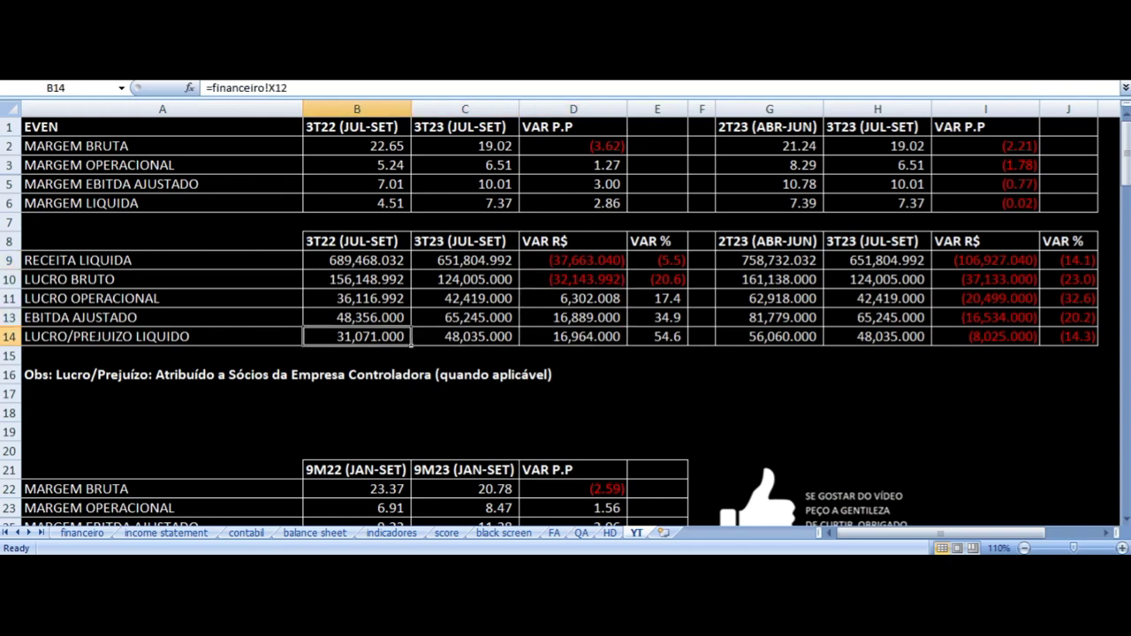
key(Up)
key(Right)
key(Left)
key(Up)
key(Right)
key(Right)
key(Up)
key(Up)
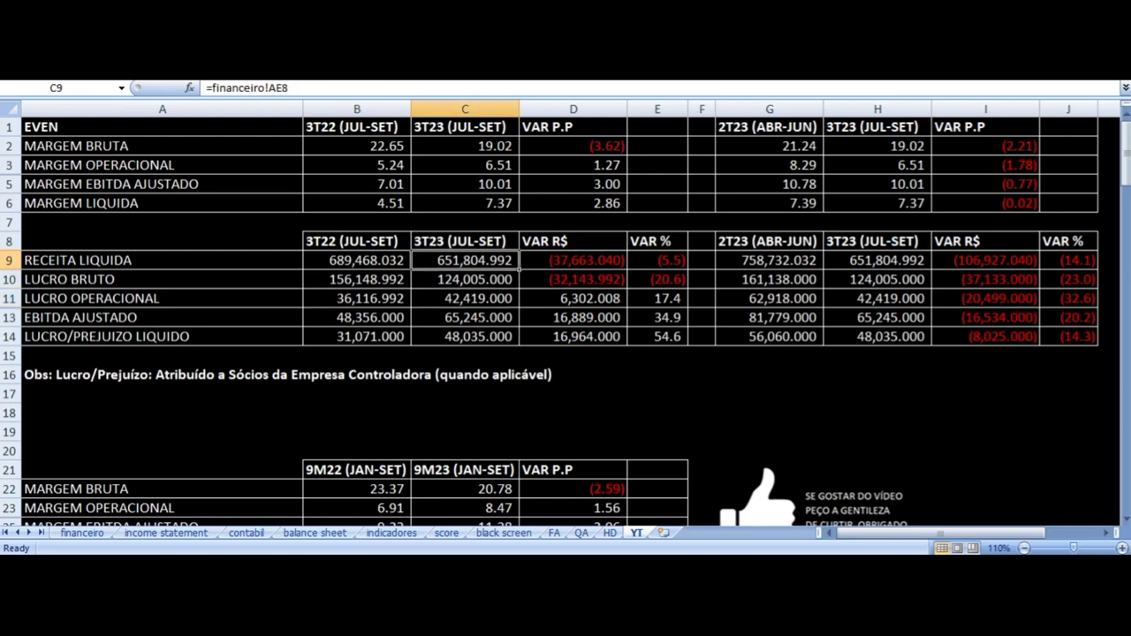
key(Left)
key(Left)
key(Right)
key(Right)
key(Right)
key(Right)
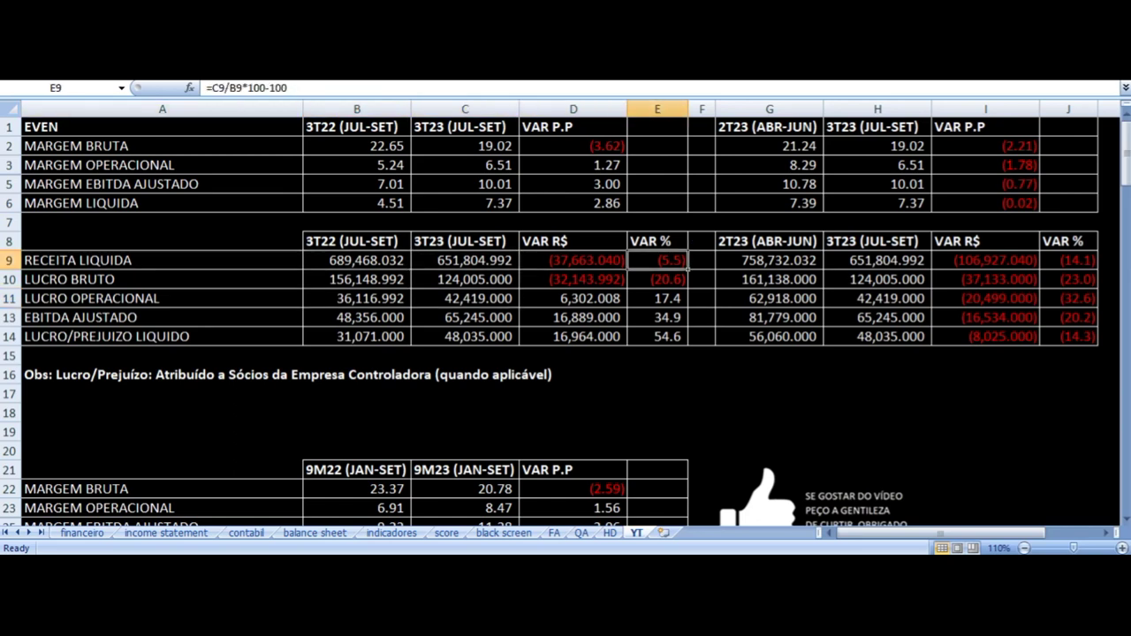
Examine the 2T23 to 3T23 percentage-point variations of the gross, operating, adjusted EBITDA and net margins.
key(Right)
key(Up)
key(Up)
key(Up)
key(Up)
key(Up)
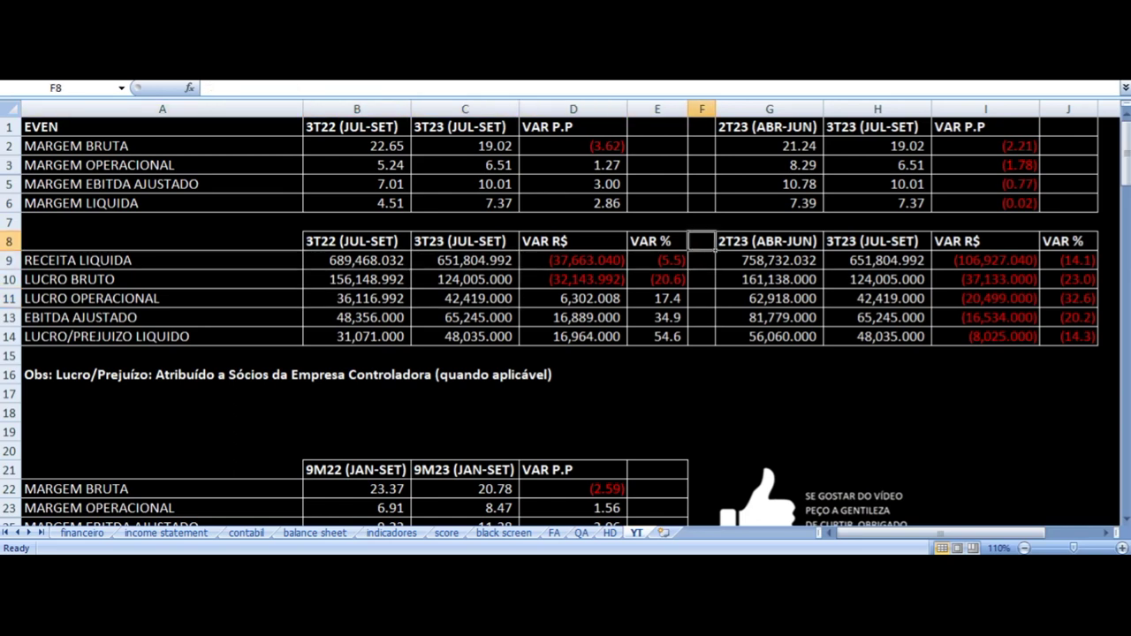
key(Right)
key(Up)
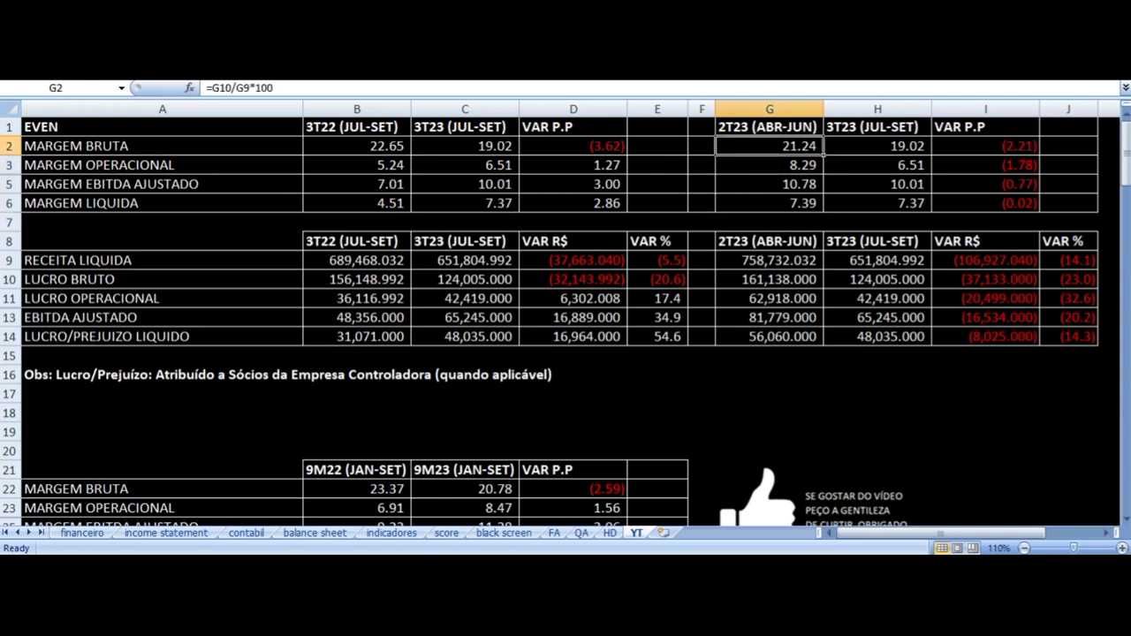
key(Right)
key(Right)
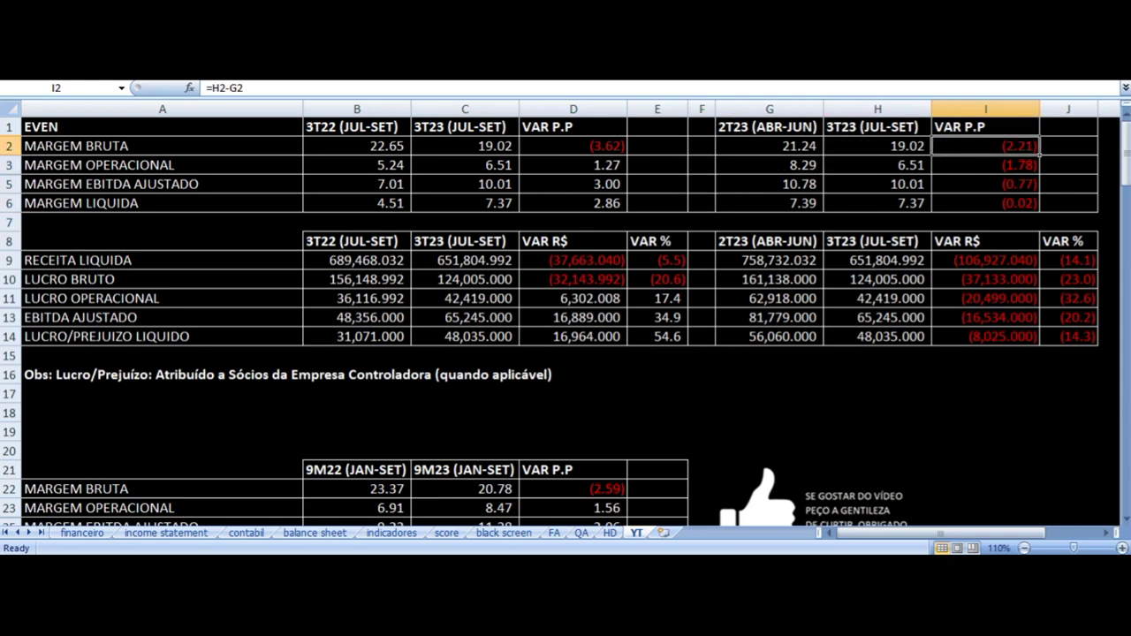
key(Up)
key(Down)
key(Down)
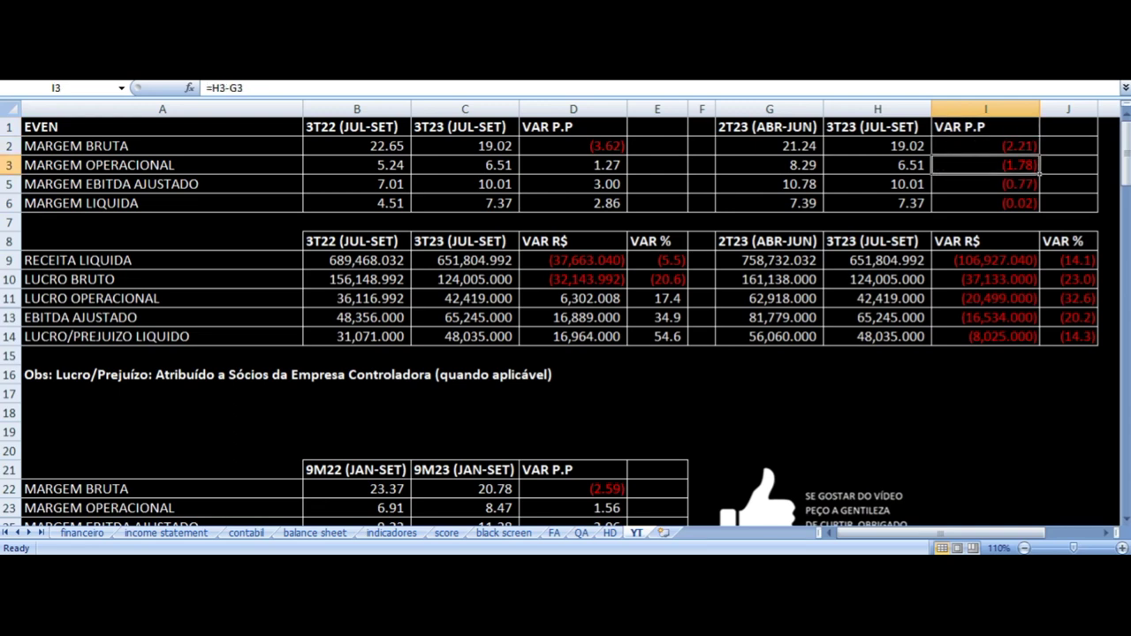
key(Down)
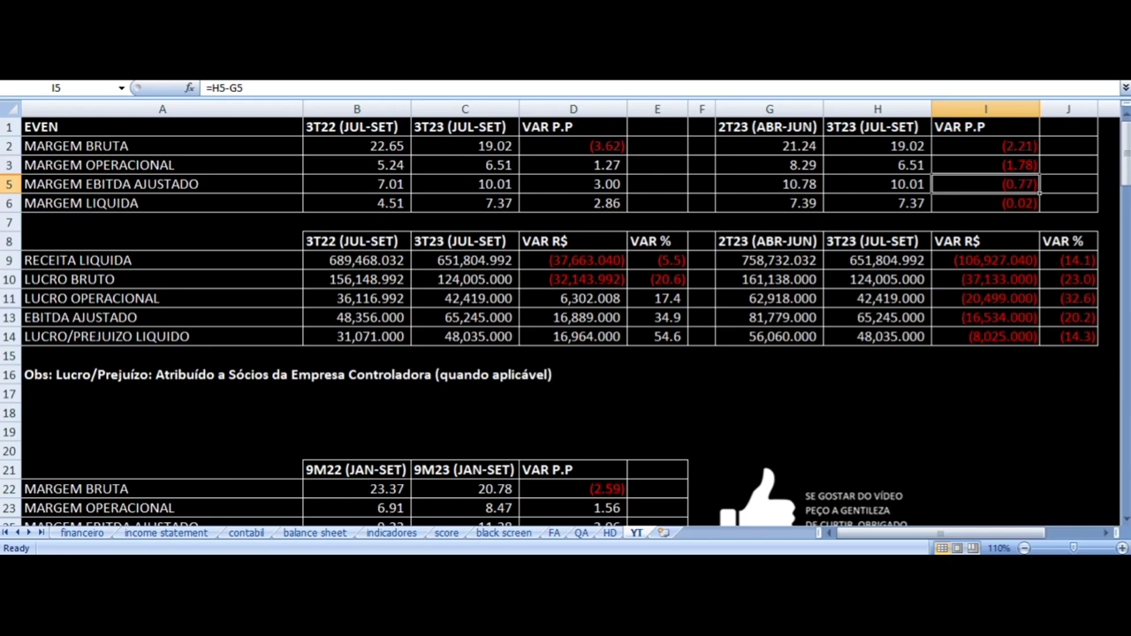
key(Down)
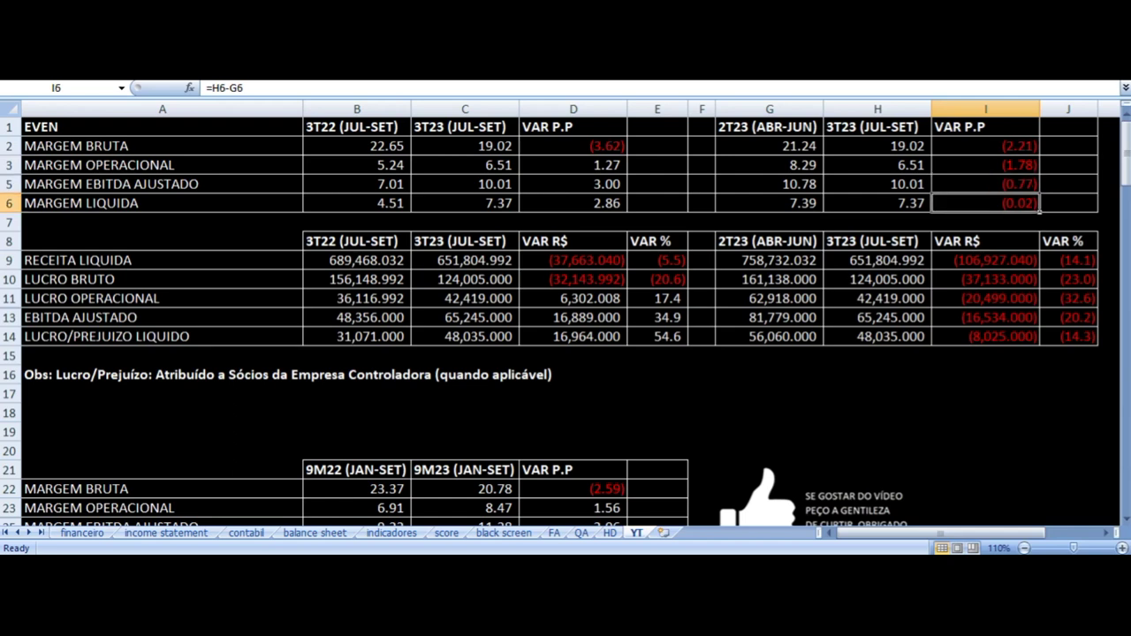
Examine the net revenue row for 2T23 and 3T23 with its variations in R$ and percent.
key(Down)
key(Down)
key(Down)
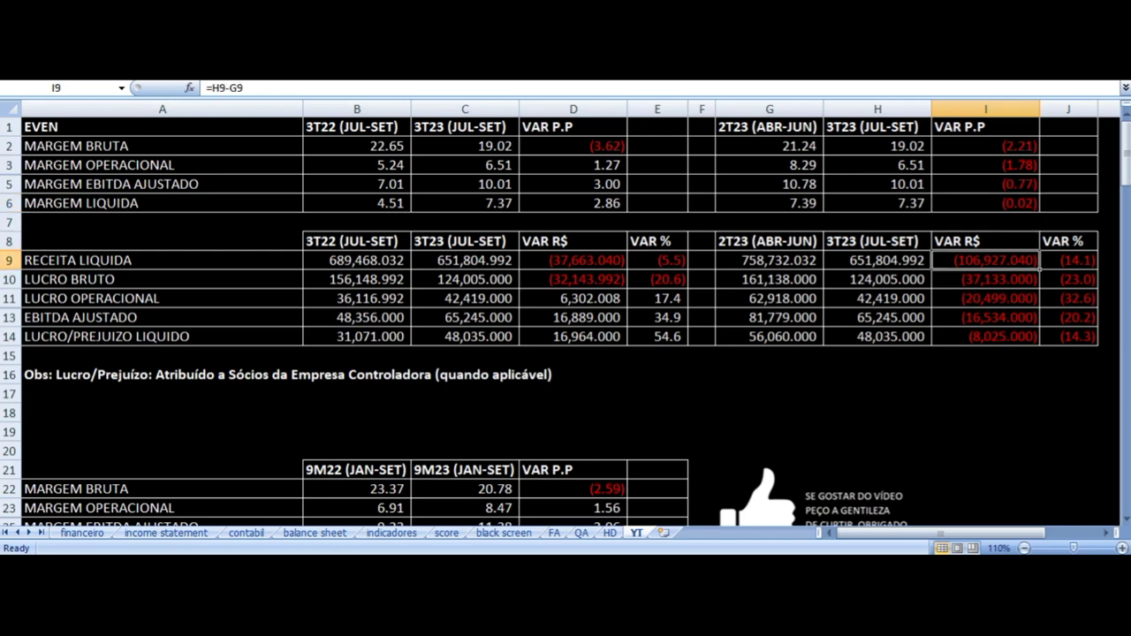
key(Left)
key(Left)
key(Left)
key(Right)
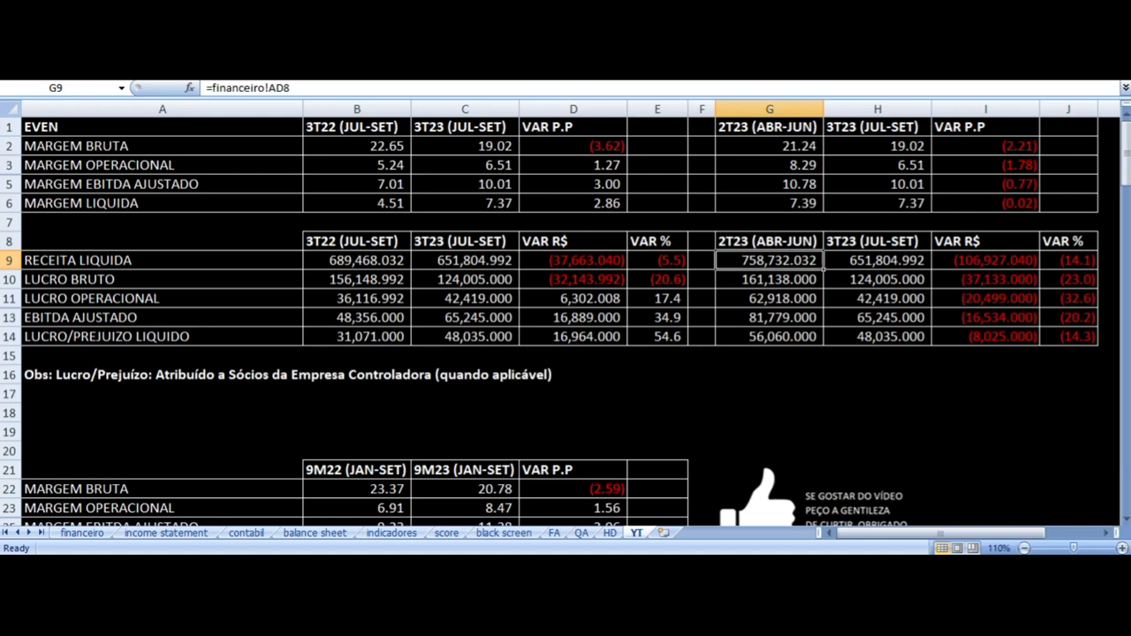
key(Right)
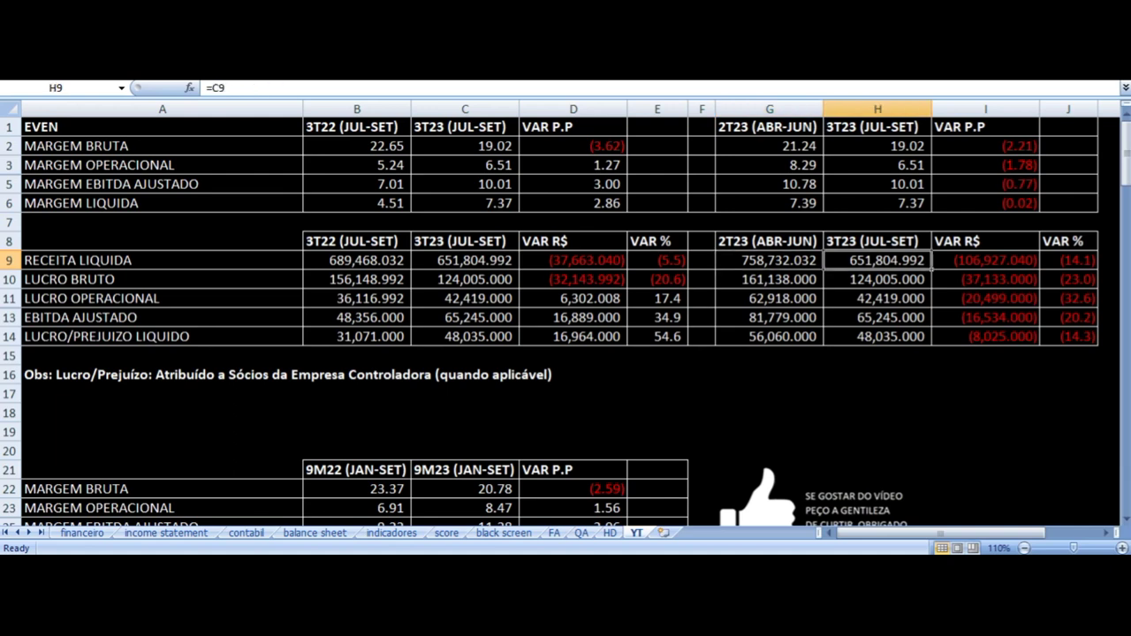
key(Right)
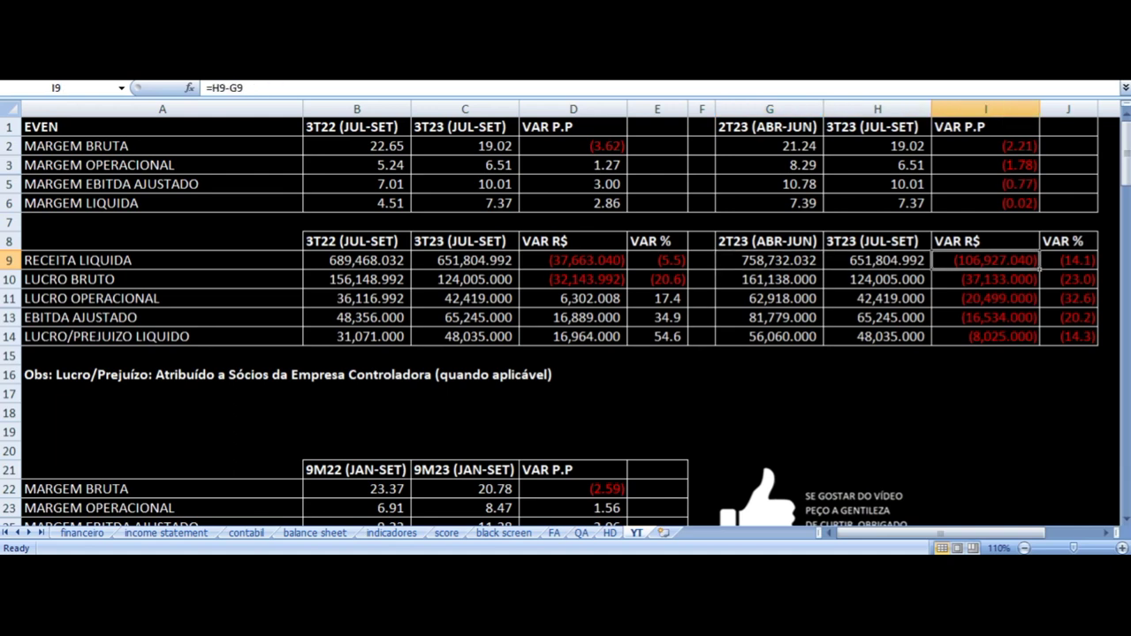
key(Right)
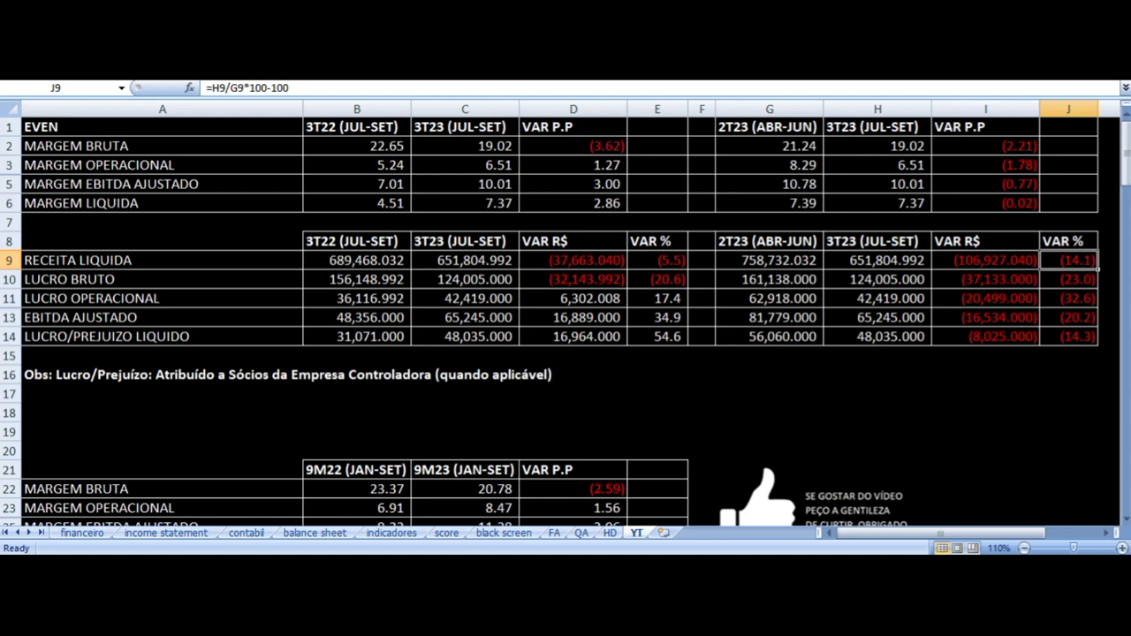
Examine the 2T23 to 3T23 percentage variations from gross profit down to net profit.
key(Down)
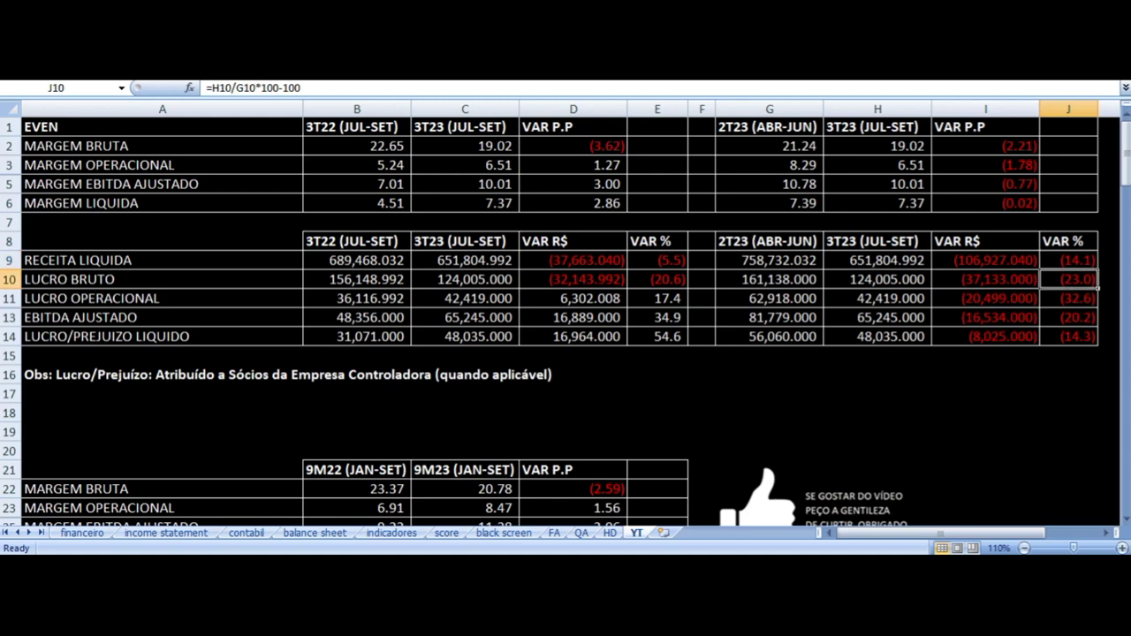
key(Down)
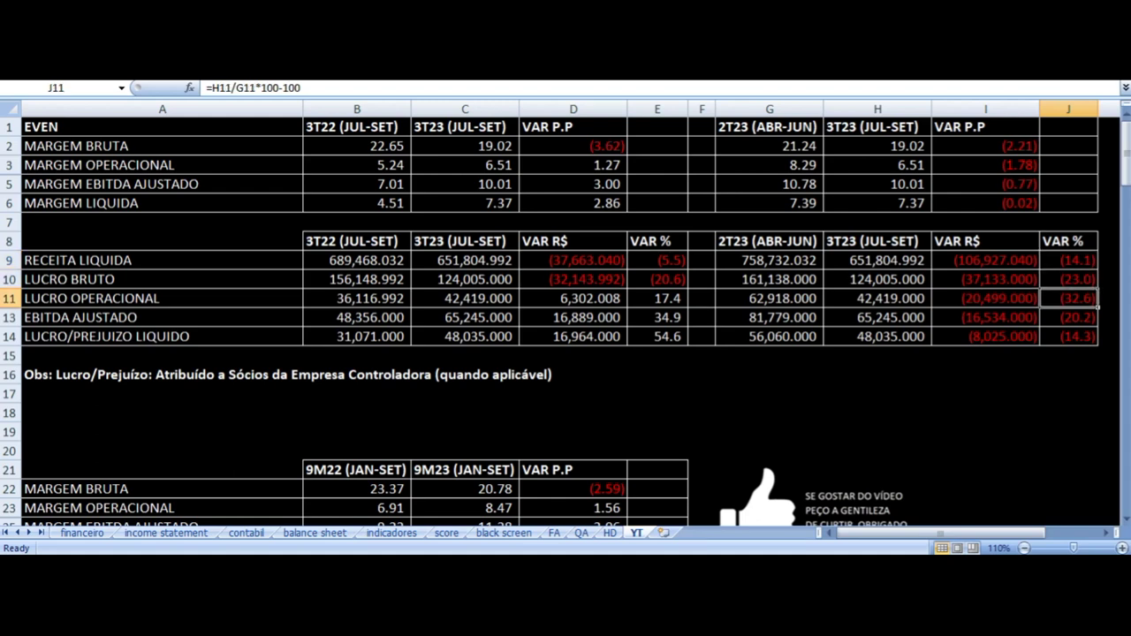
key(Down)
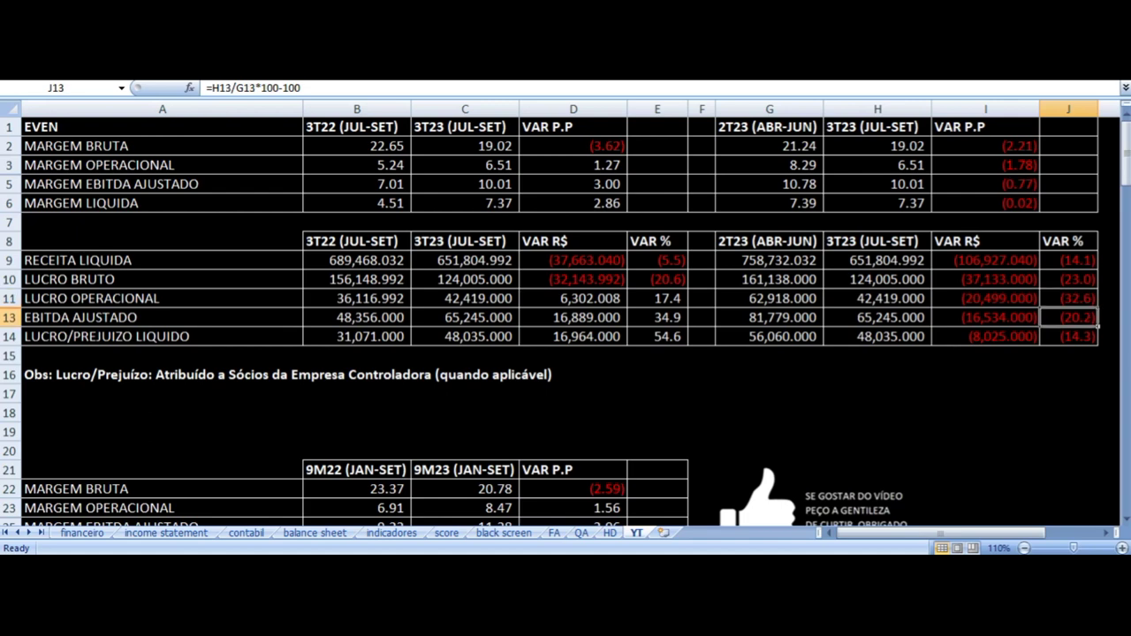
key(Down)
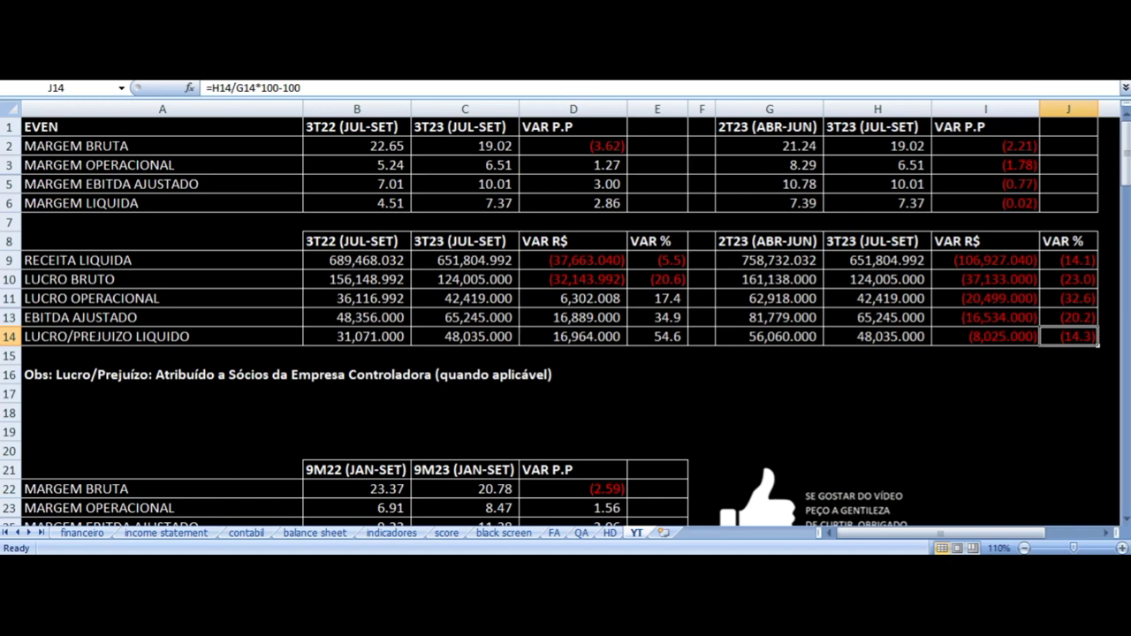
Recheck the 2T23 and 3T23 net revenue and its variation in R$.
key(Left)
key(Left)
key(Left)
key(Up)
key(Up)
key(Up)
key(Up)
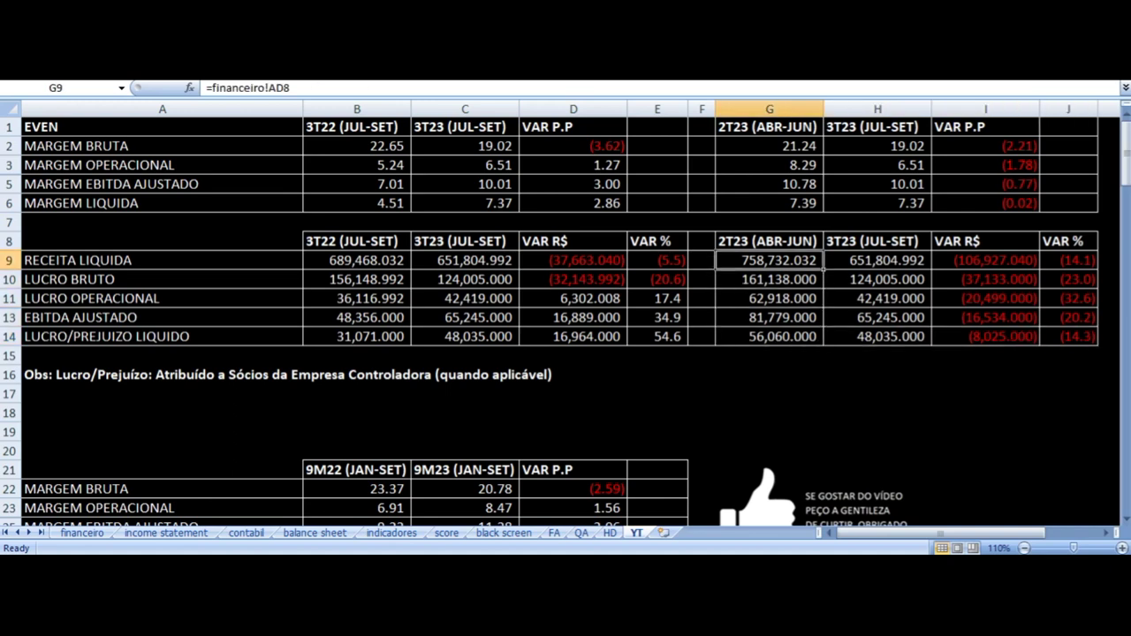
key(Right)
key(Right)
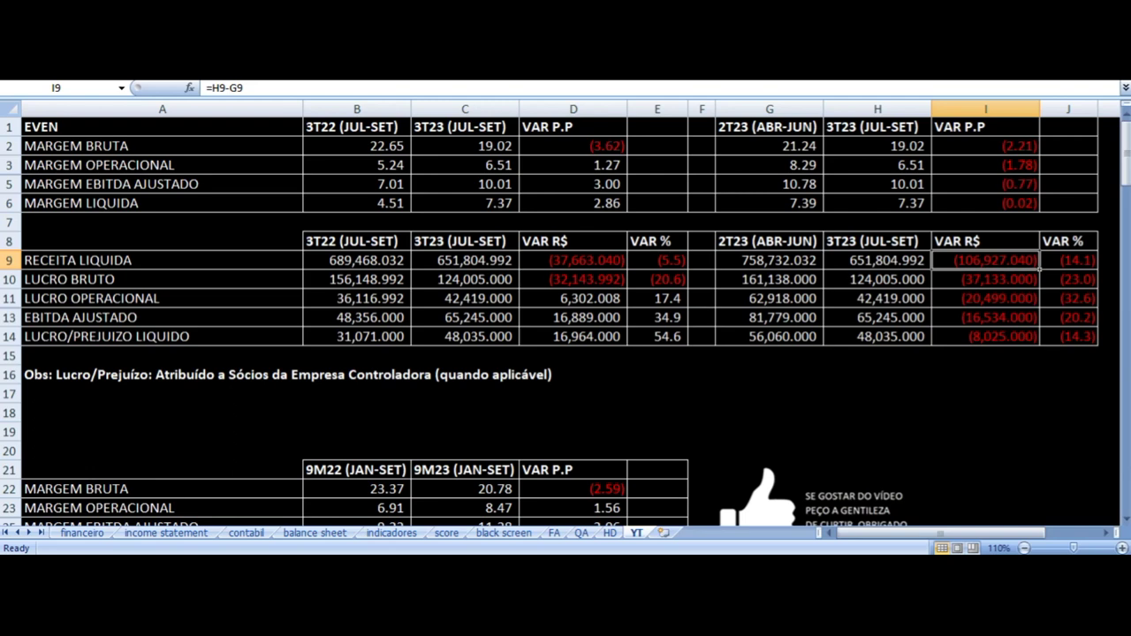
Compare the 2T23 and 3T23 amounts from gross profit down to adjusted EBITDA.
key(Left)
key(Left)
key(Down)
key(Down)
key(Down)
key(Down)
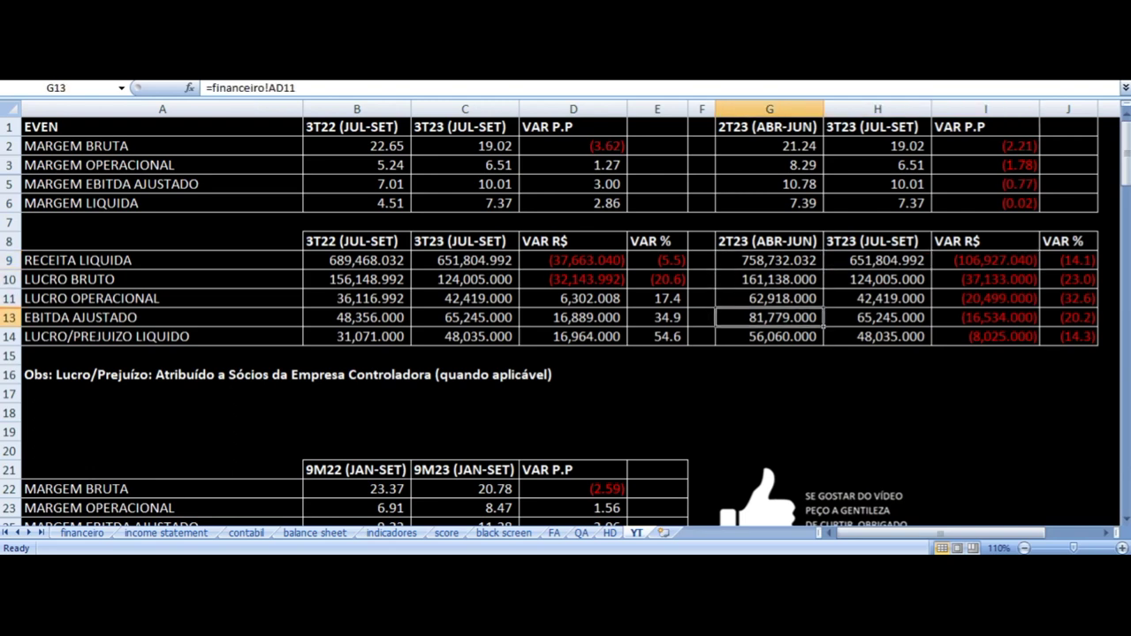
key(Right)
Compare the net profit of 3T23 with that of 2T23 along the net profit row.
key(Left)
key(Left)
key(Left)
key(Left)
key(Left)
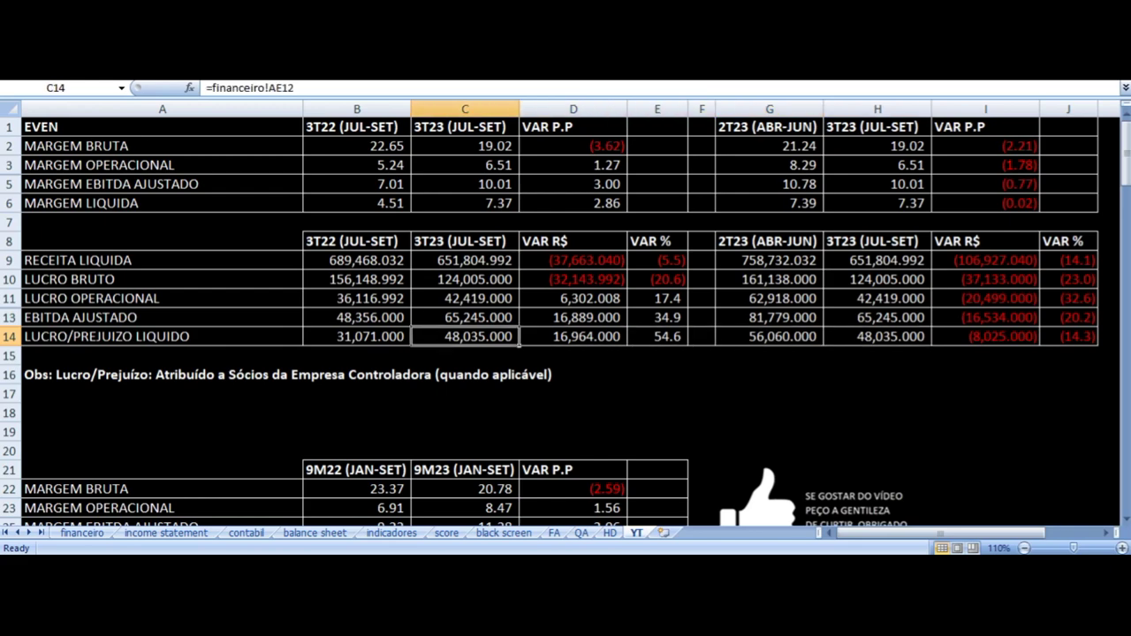
key(Right)
key(Right)
key(Right)
key(Right)
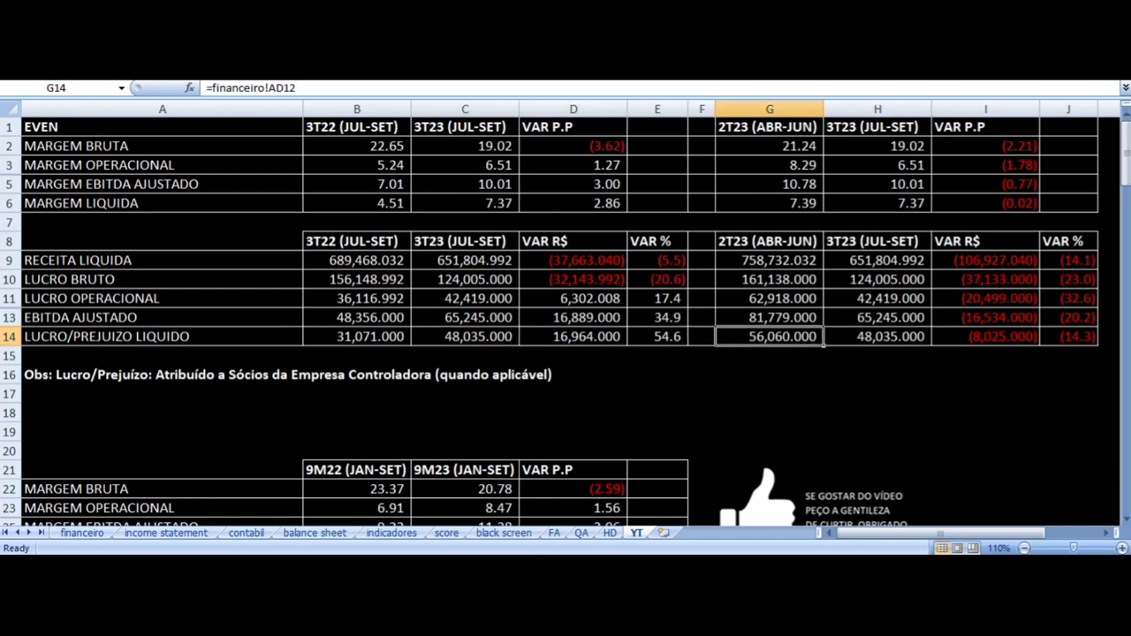
Examine the 9M22 to 9M23 percentage-point variations of the gross and operating margins.
scroll(560, 262, down, 7)
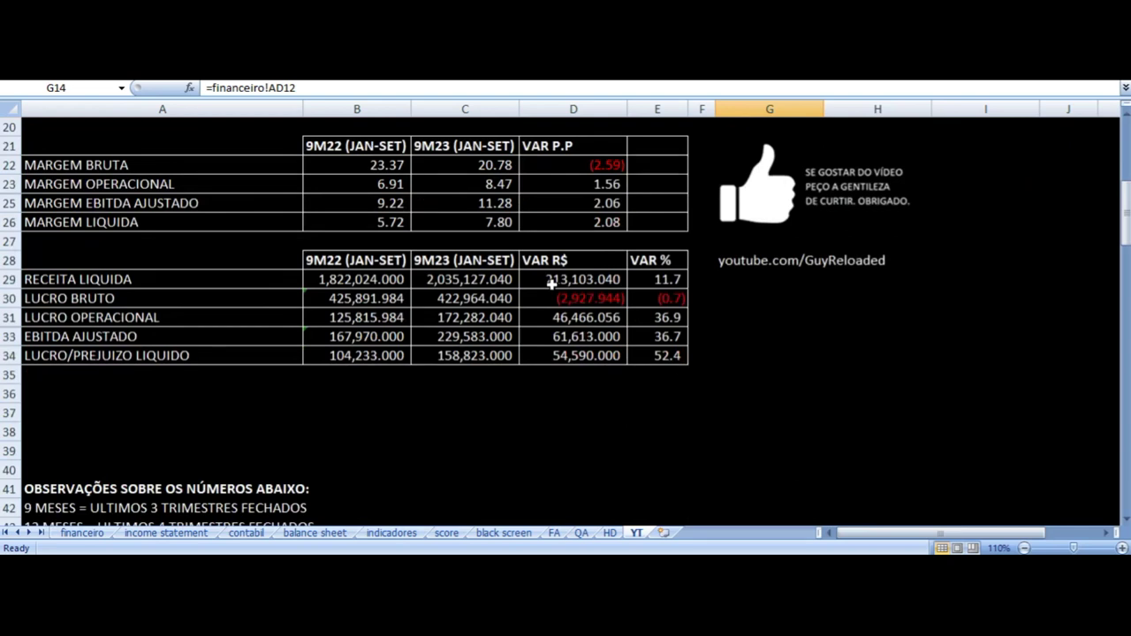
scroll(552, 284, up, 1)
click(572, 222)
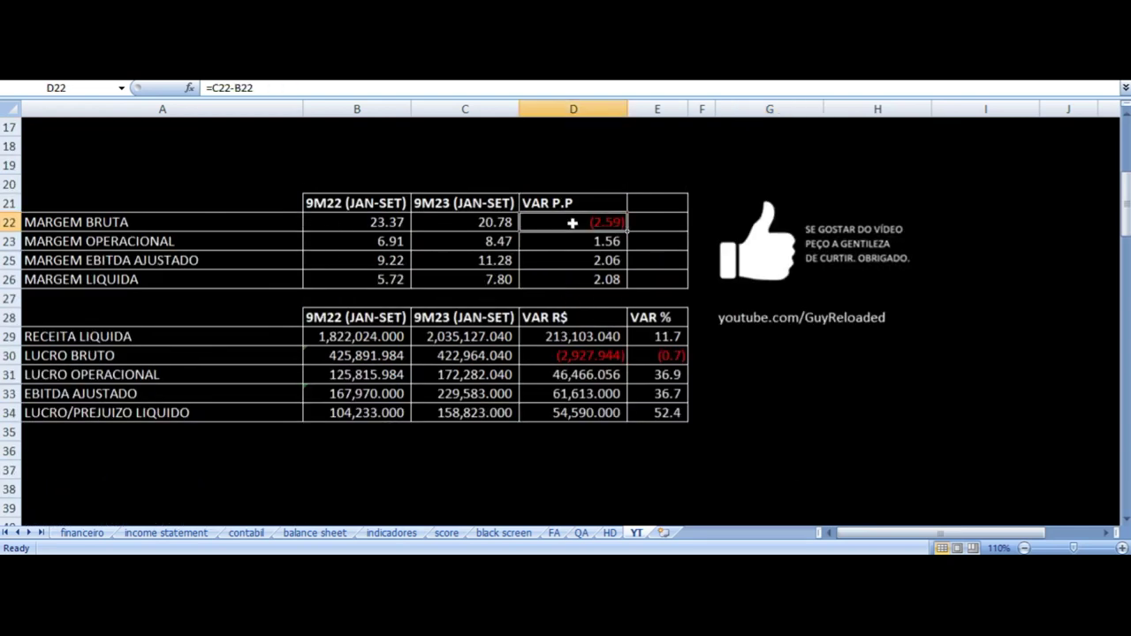
key(Up)
key(Down)
key(Down)
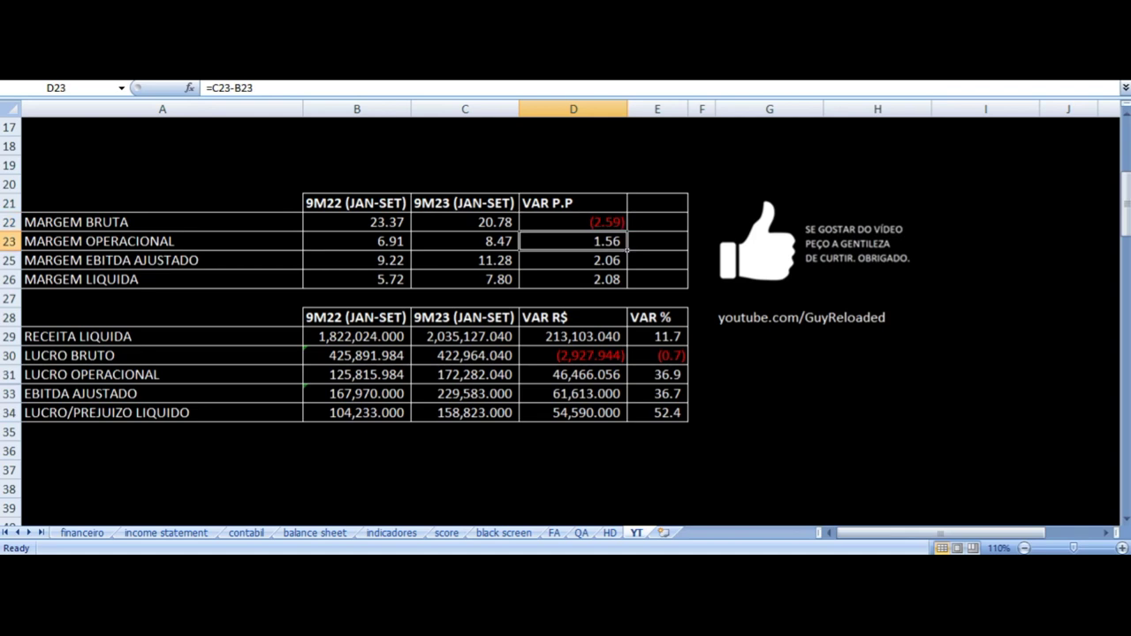
key(Up)
key(Up)
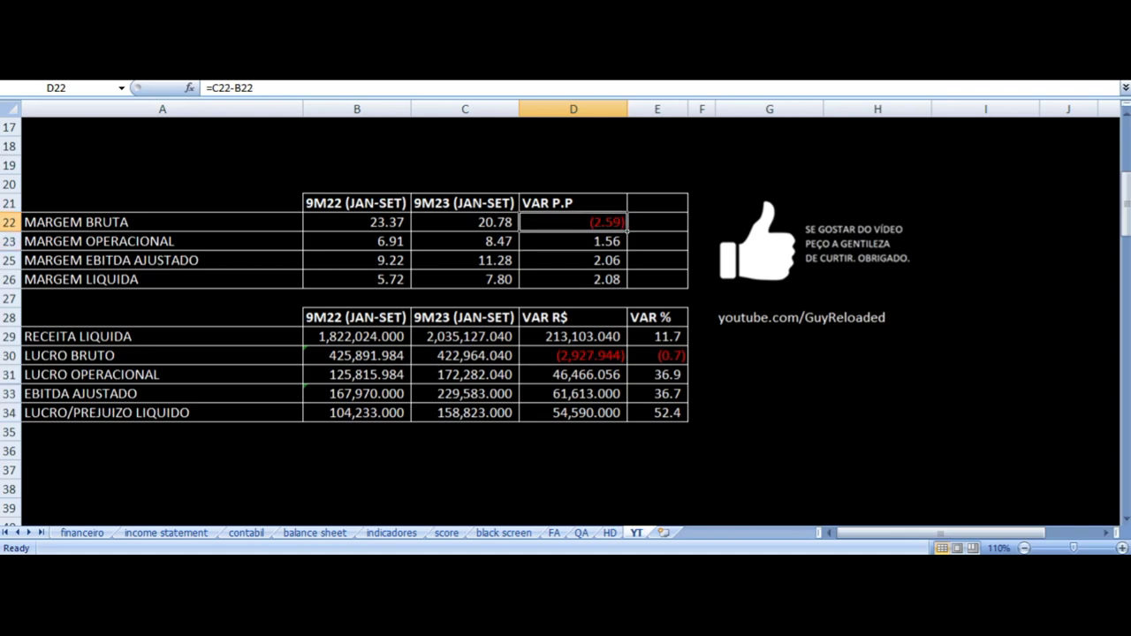
Examine the 9M22 to 9M23 percentage-point variations of the adjusted EBITDA and net margins.
key(Down)
key(Down)
key(Down)
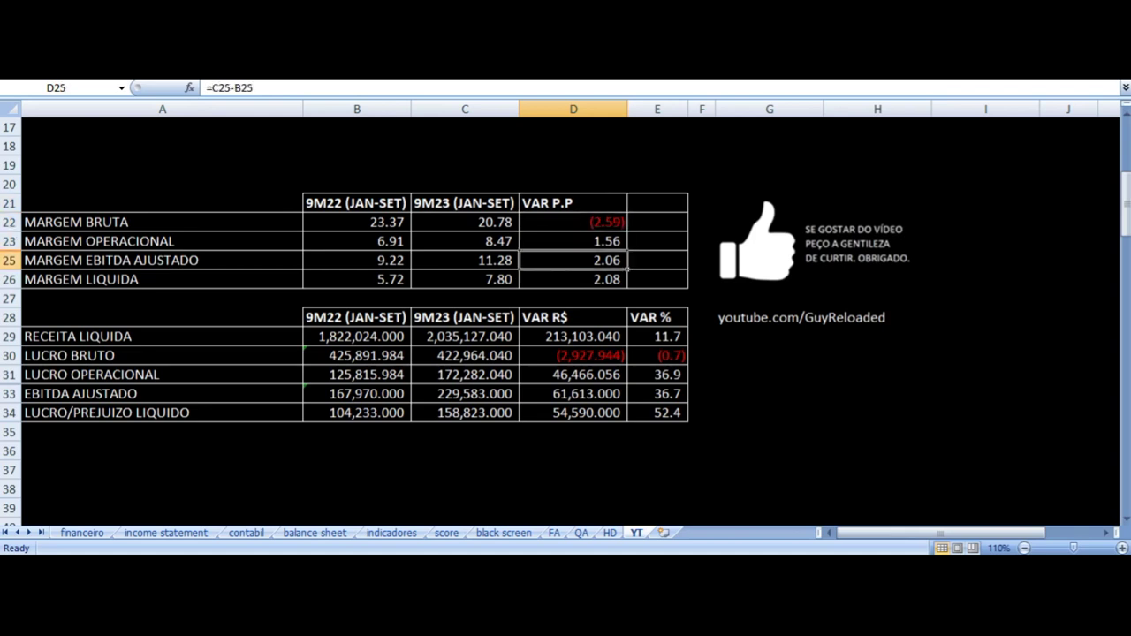
key(Up)
key(Up)
key(Up)
key(Down)
key(Down)
key(Down)
key(Down)
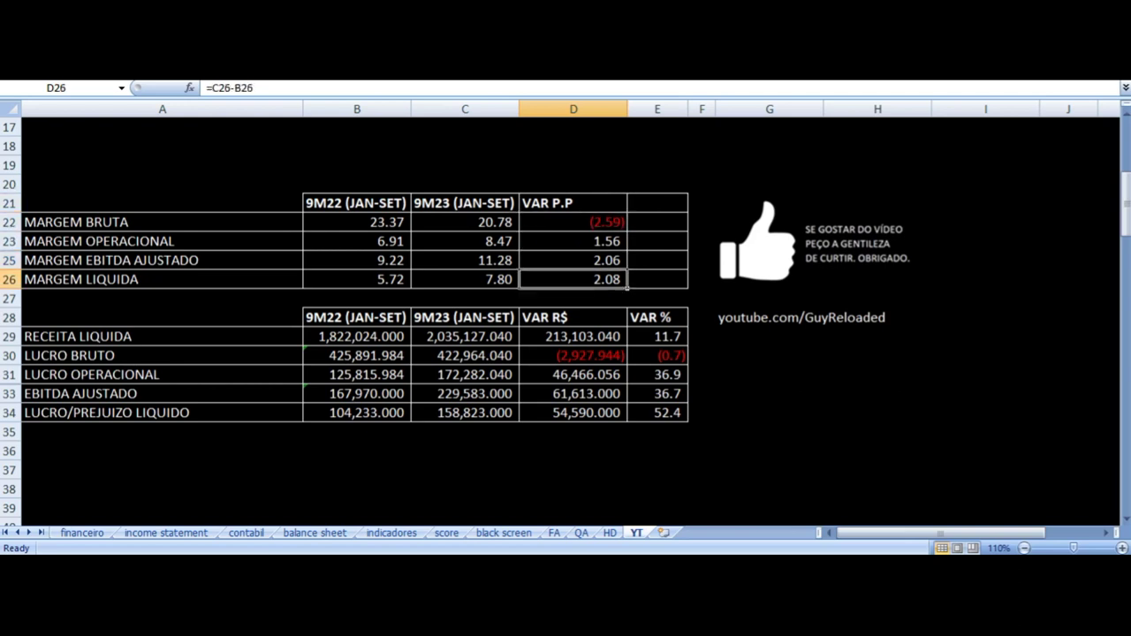
Check the 9M22 and 9M23 period headings of the nine-month revenue and profit table.
key(Down)
key(Down)
key(Down)
key(Left)
key(Left)
key(Left)
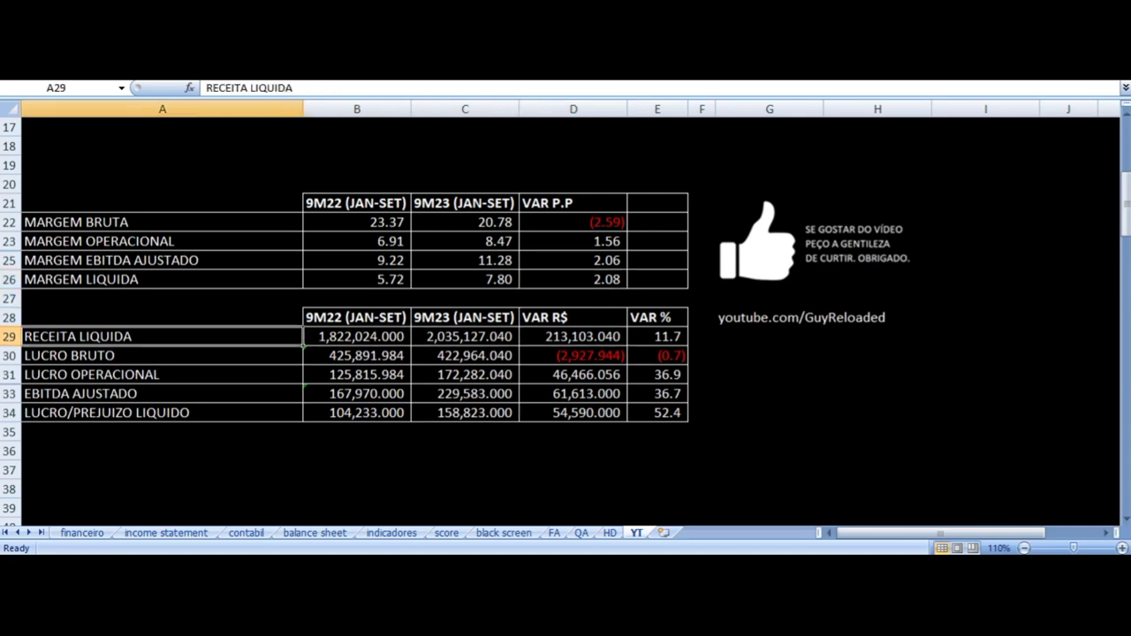
key(Right)
key(Up)
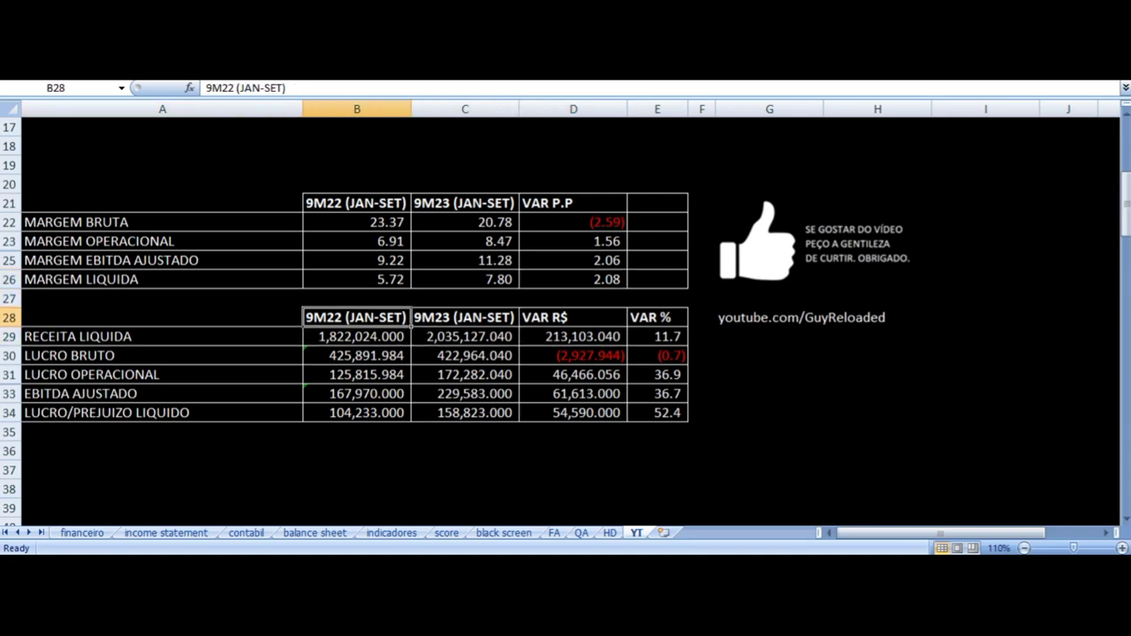
key(Right)
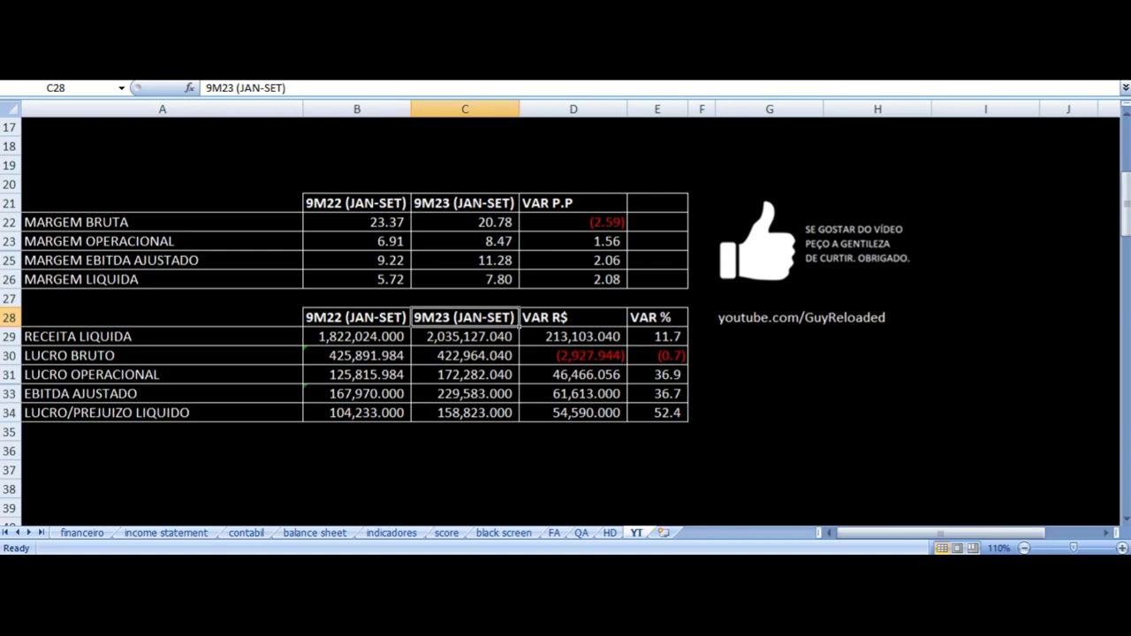
Examine the nine-month net revenue row for 9M22 and 9M23 with its variations in R$ and percent.
key(Down)
key(Left)
key(Left)
key(Right)
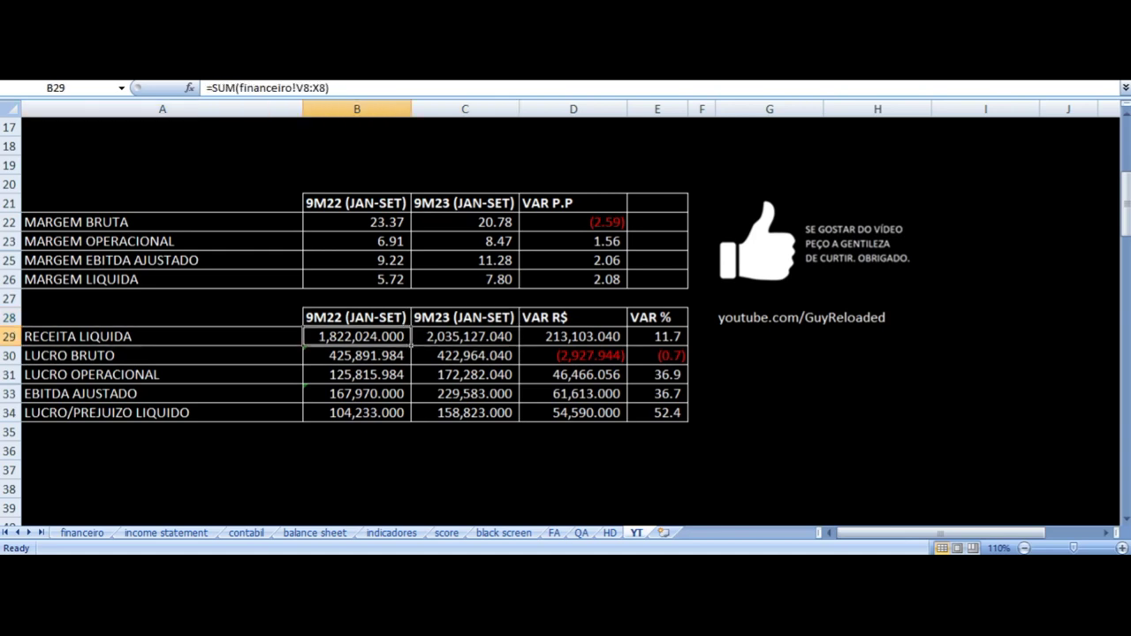
key(Right)
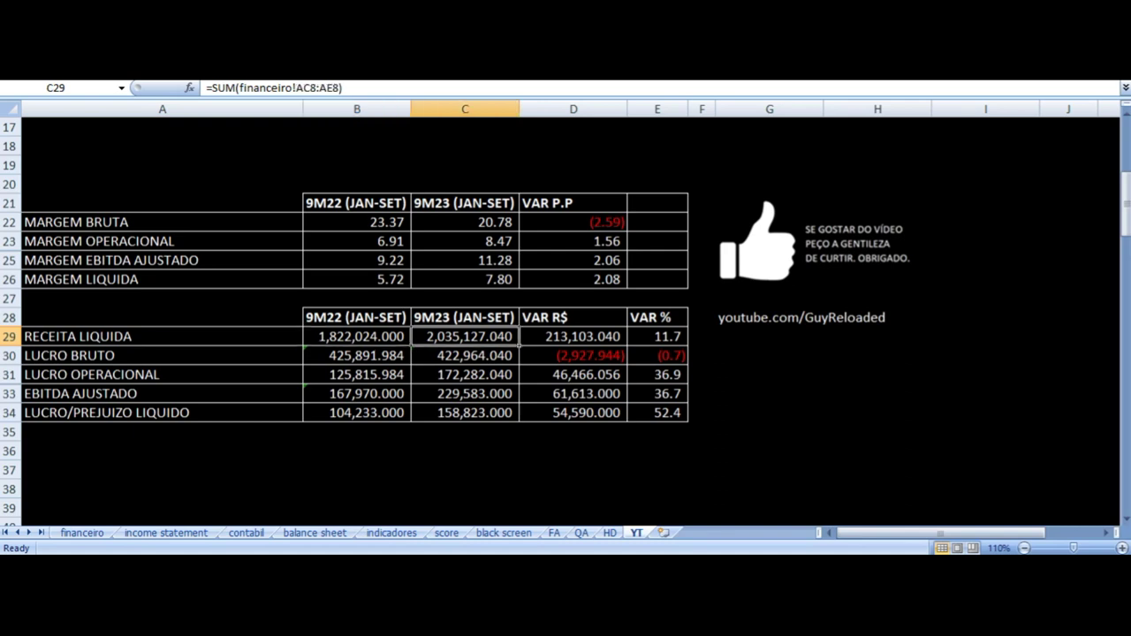
key(Right)
key(Right)
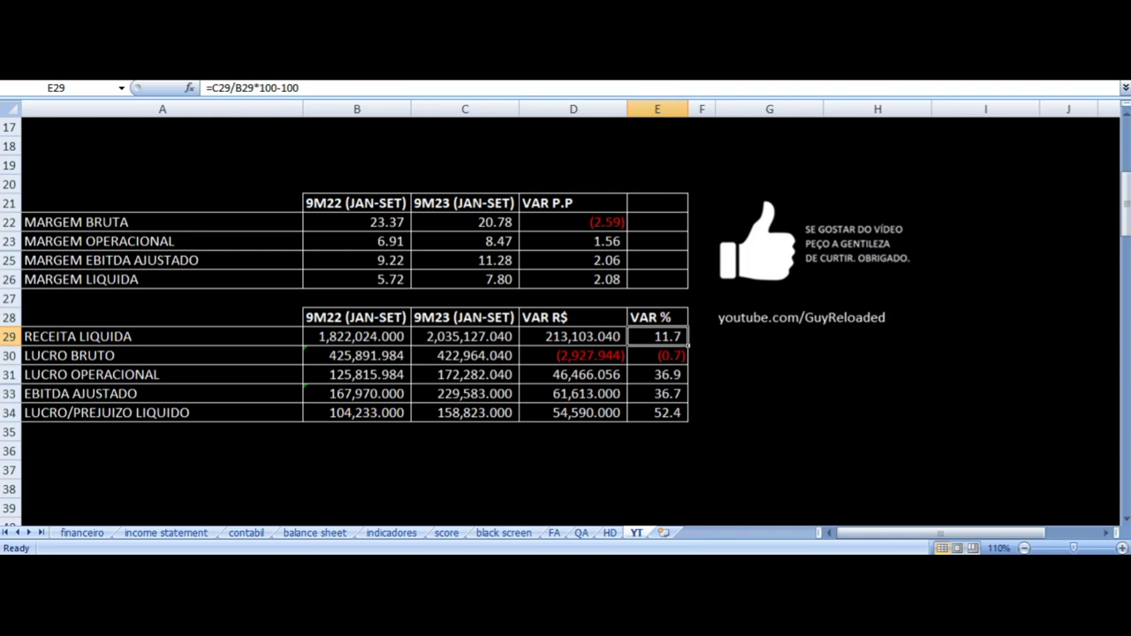
key(Left)
key(Left)
key(Left)
key(Left)
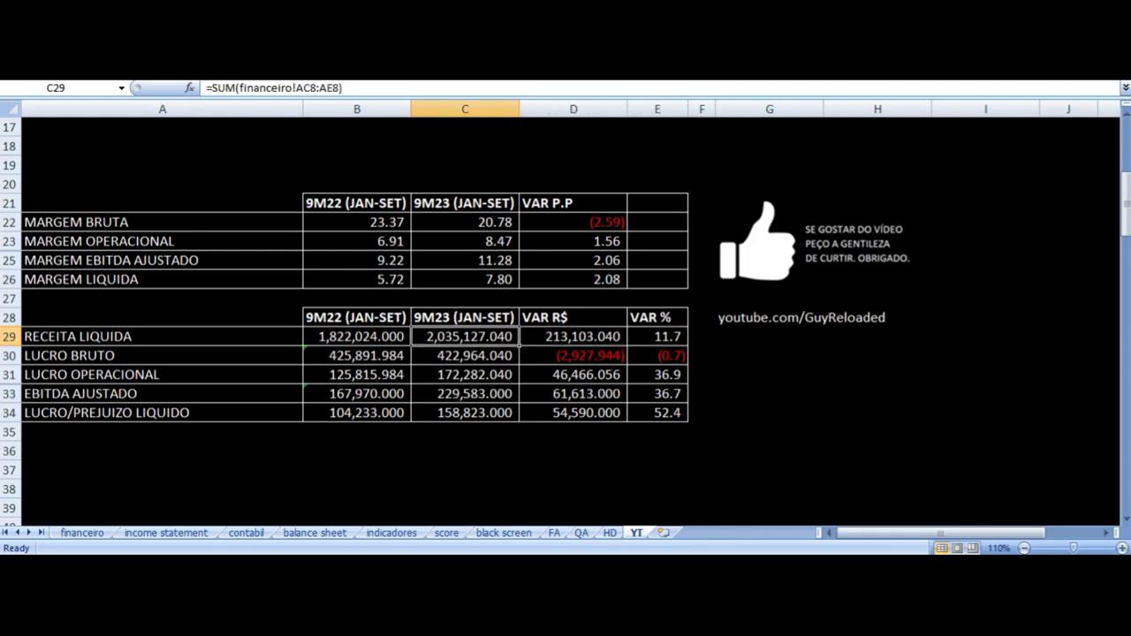
Examine the nine-month gross profit row and the percentage variations of operating profit and adjusted EBITDA.
key(Down)
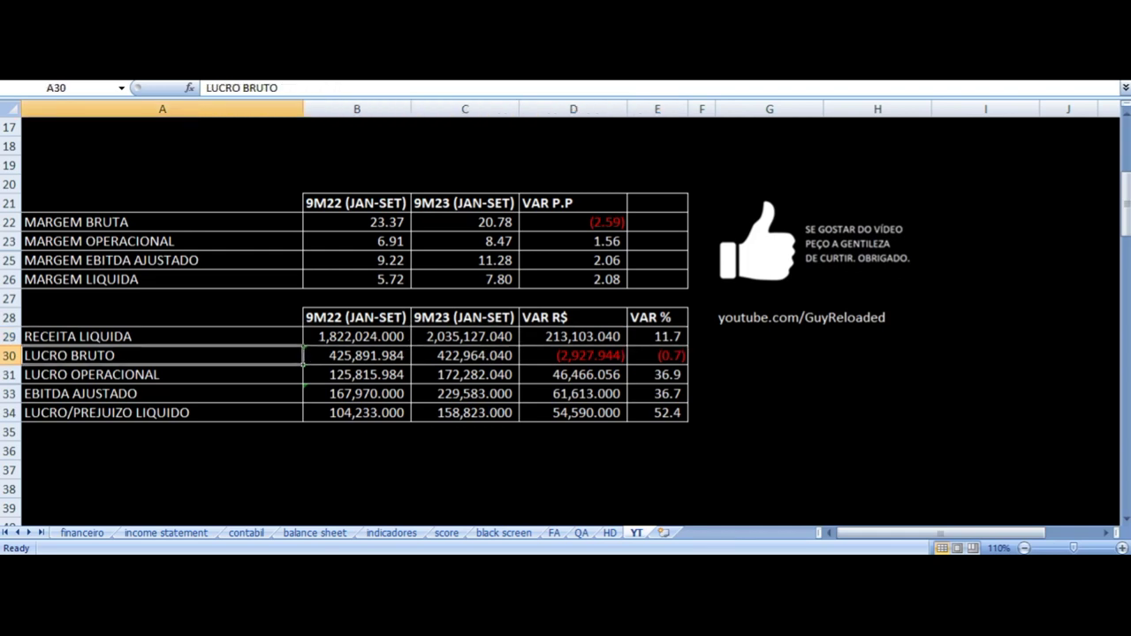
key(Right)
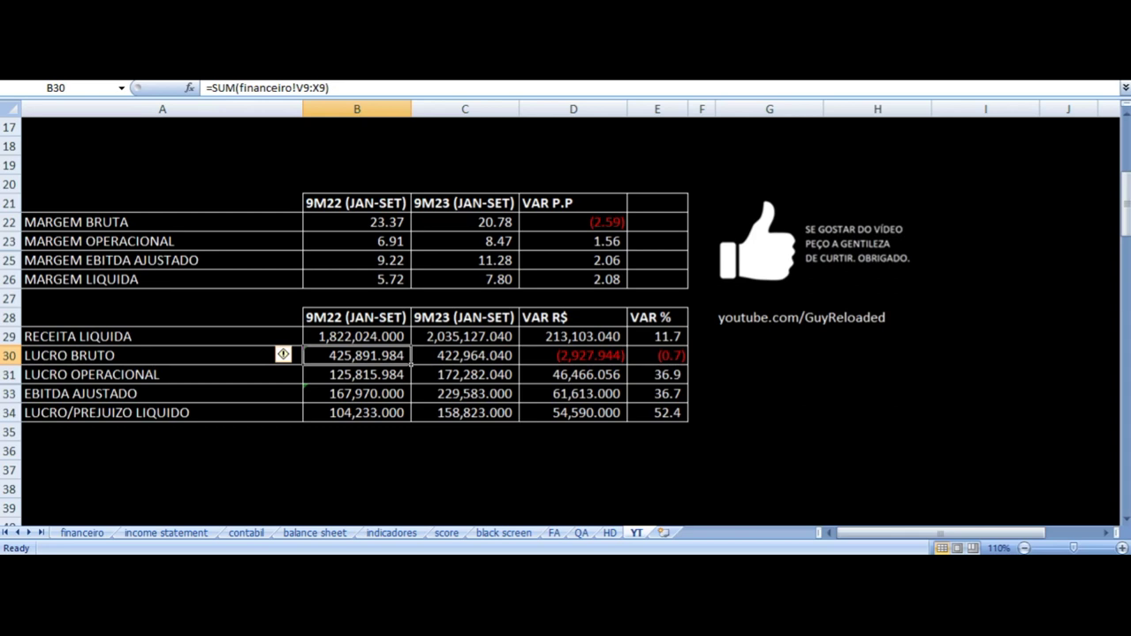
key(Right)
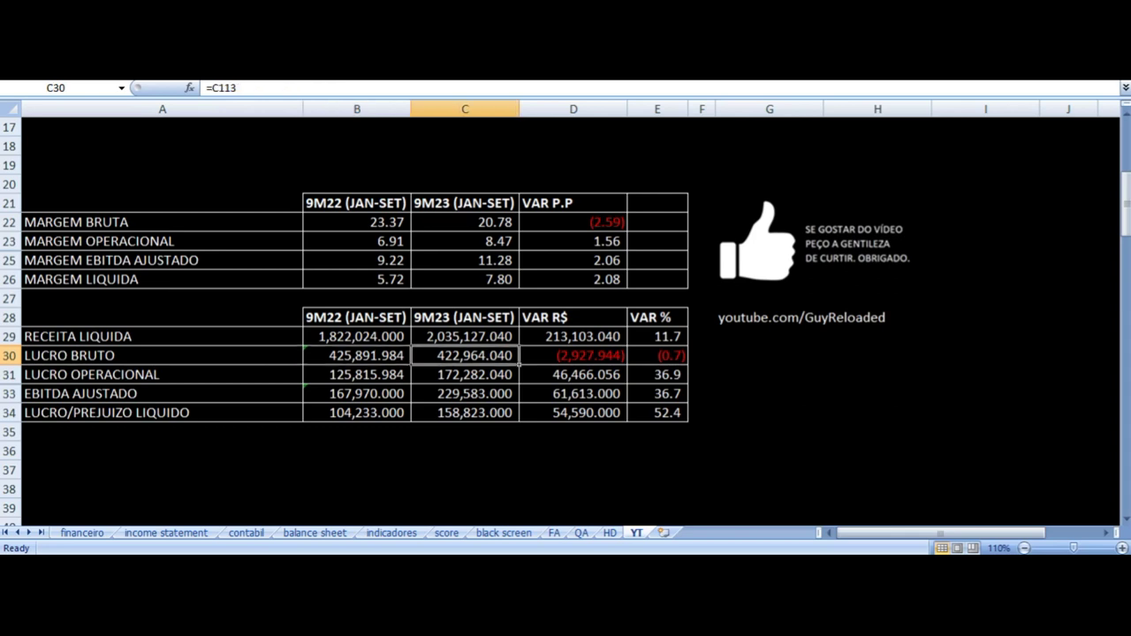
key(Right)
key(Right)
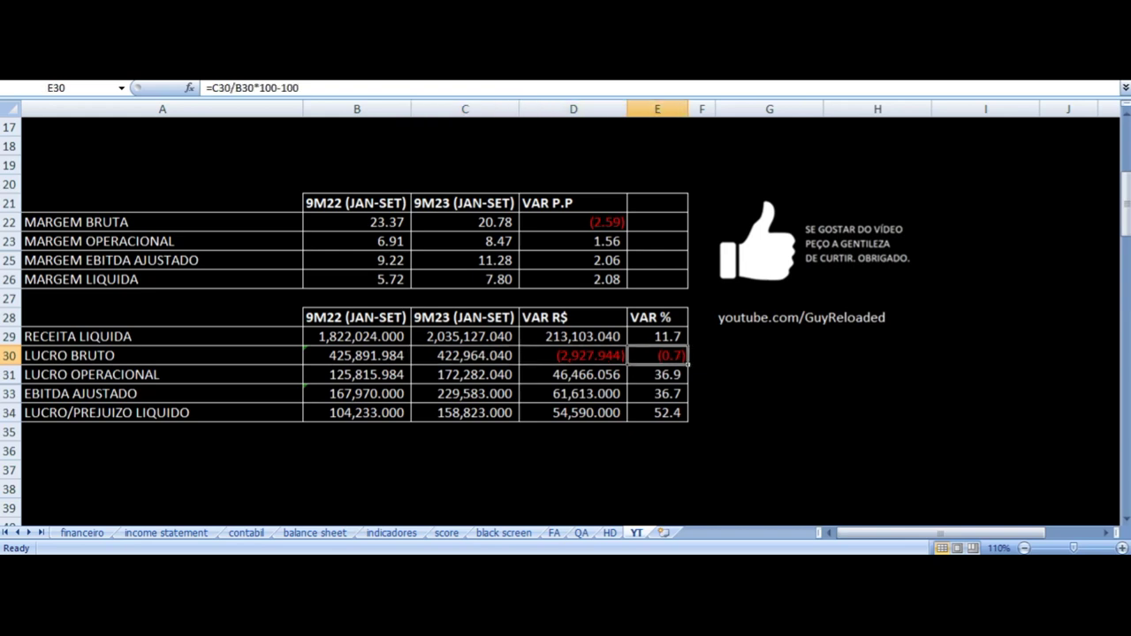
key(Down)
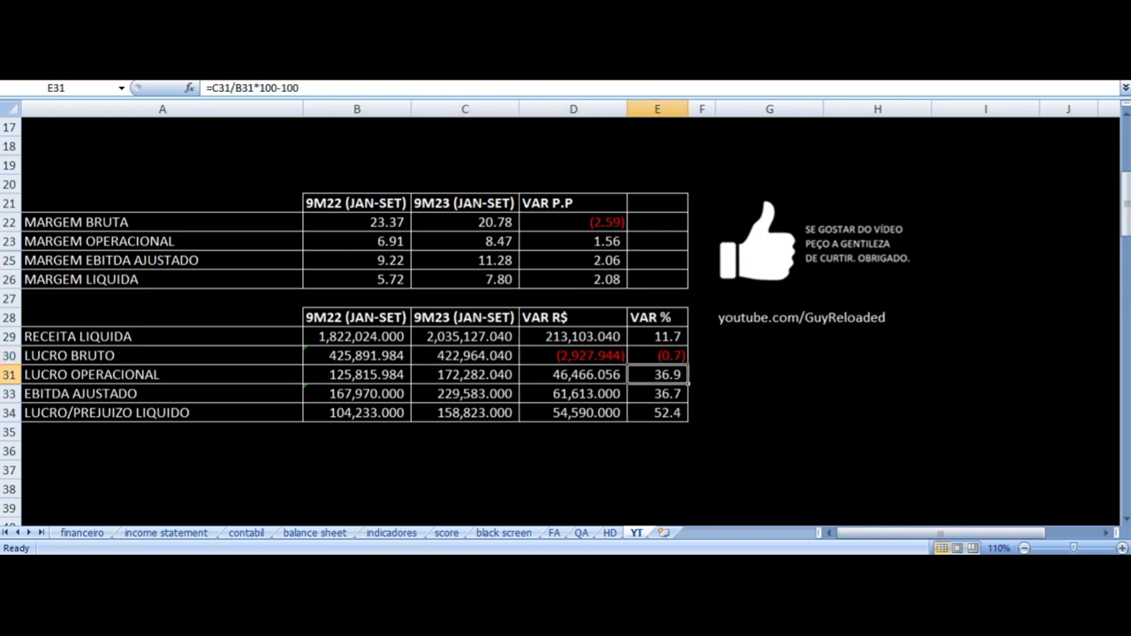
key(Down)
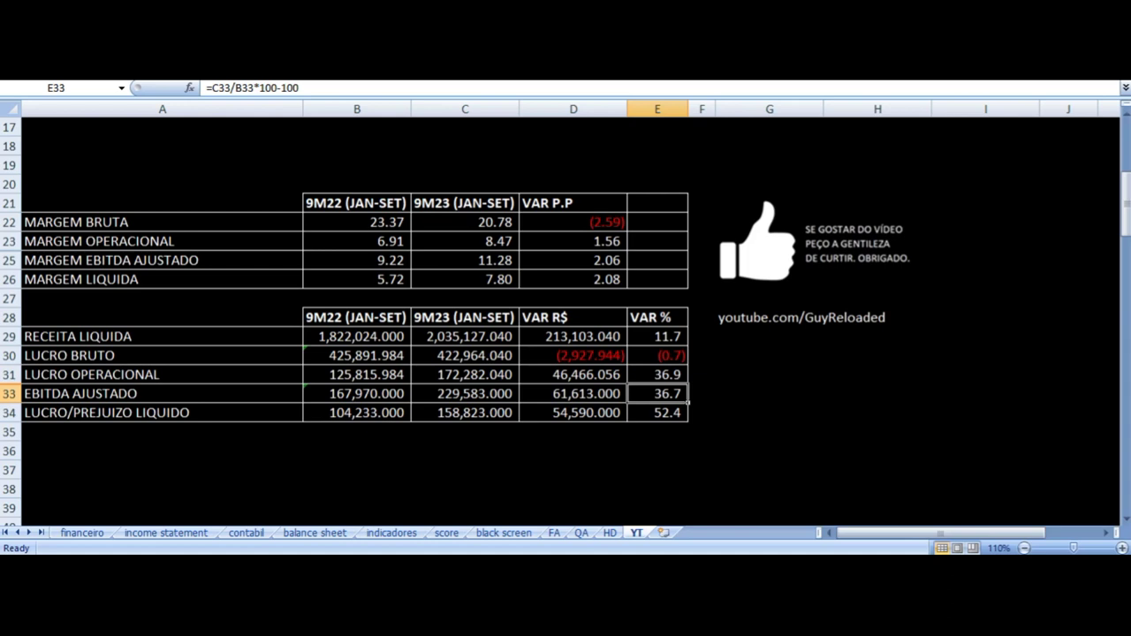
Examine the nine-month net profit row for 9M22 and 9M23 with its percentage variation.
key(Down)
key(Left)
key(Left)
key(Left)
key(Left)
key(Right)
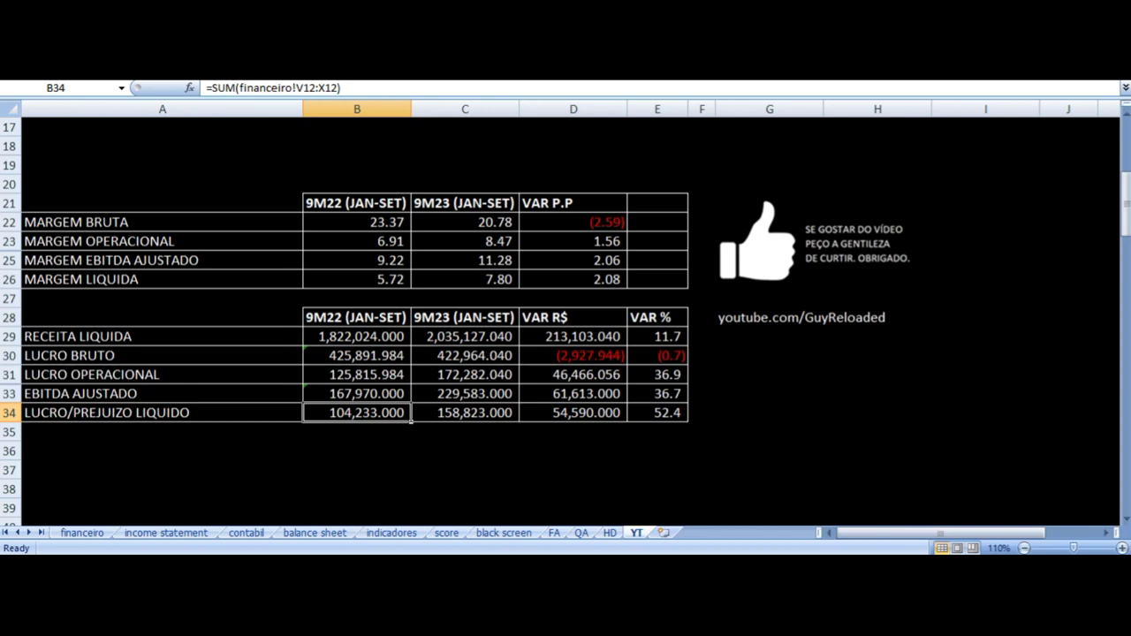
key(Right)
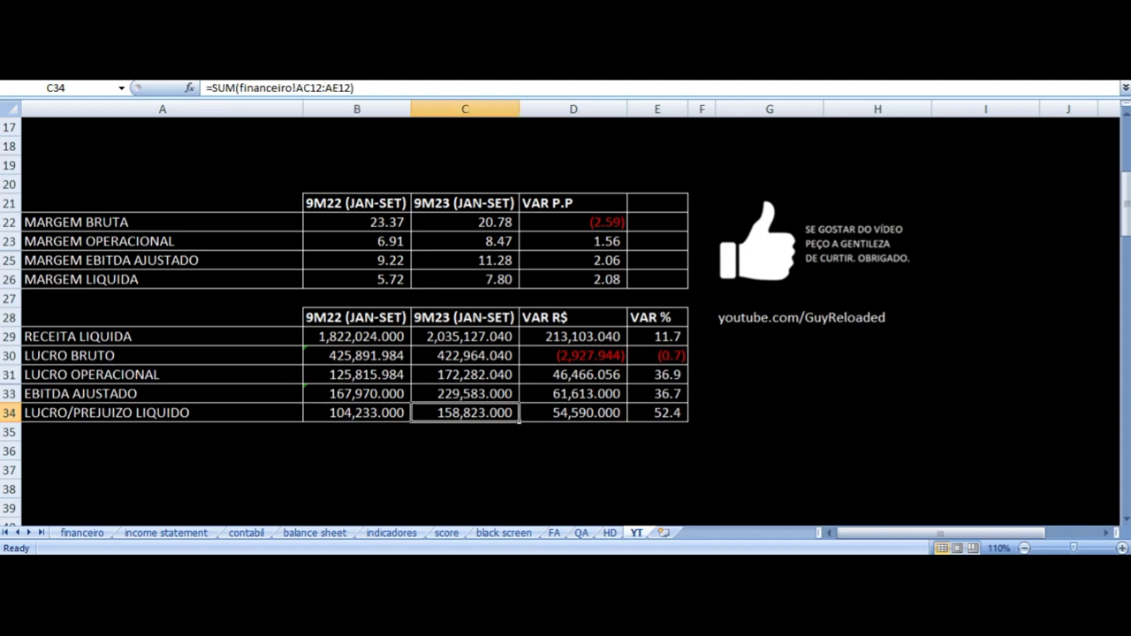
click(656, 413)
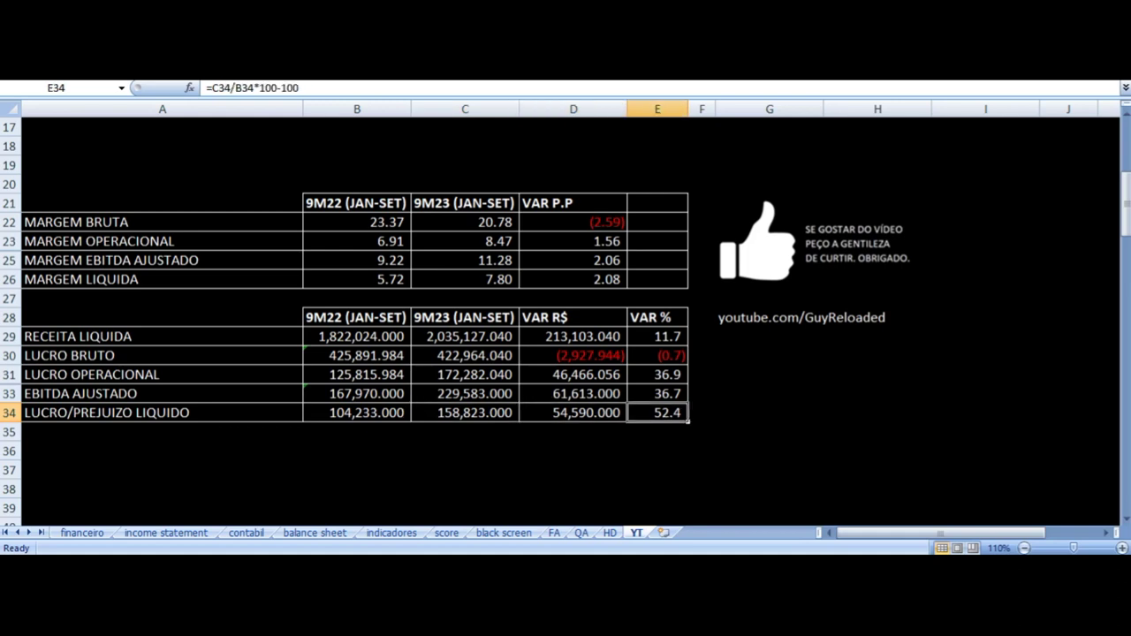
Recheck the nine-month amounts and variations across the rows from gross profit to adjusted EBITDA.
key(Up)
key(Up)
key(Up)
key(Up)
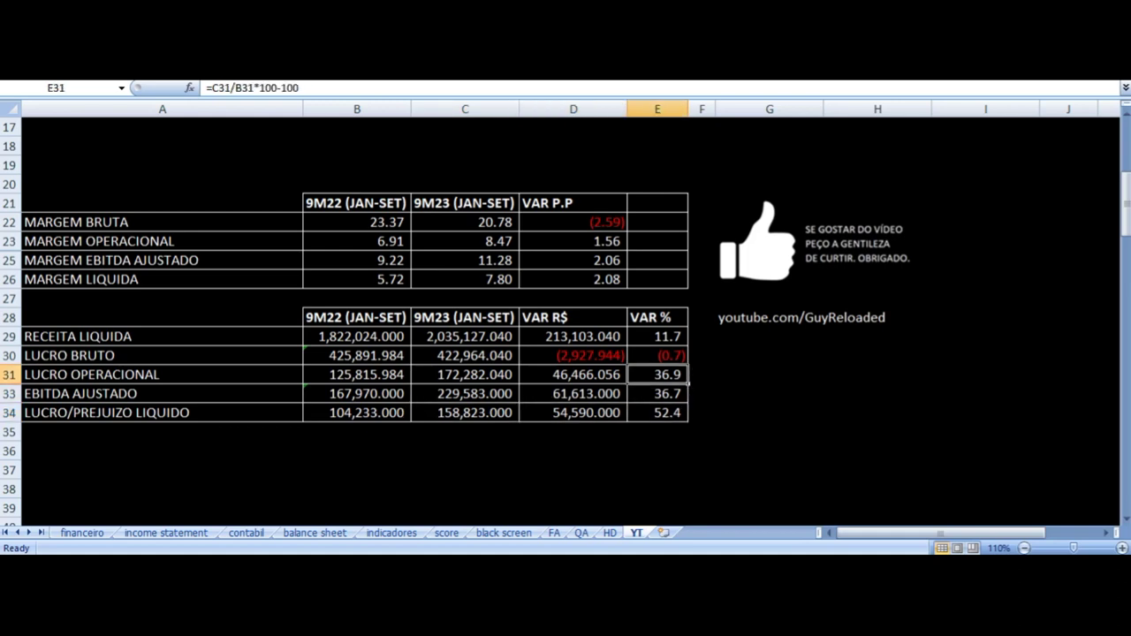
key(Left)
key(Left)
key(Left)
key(Left)
key(Down)
key(Down)
key(Right)
key(Right)
key(Right)
key(Right)
Review the nine-month net profit row again from its label to its percentage variation.
key(Down)
key(Down)
key(Left)
key(Left)
key(Left)
key(Left)
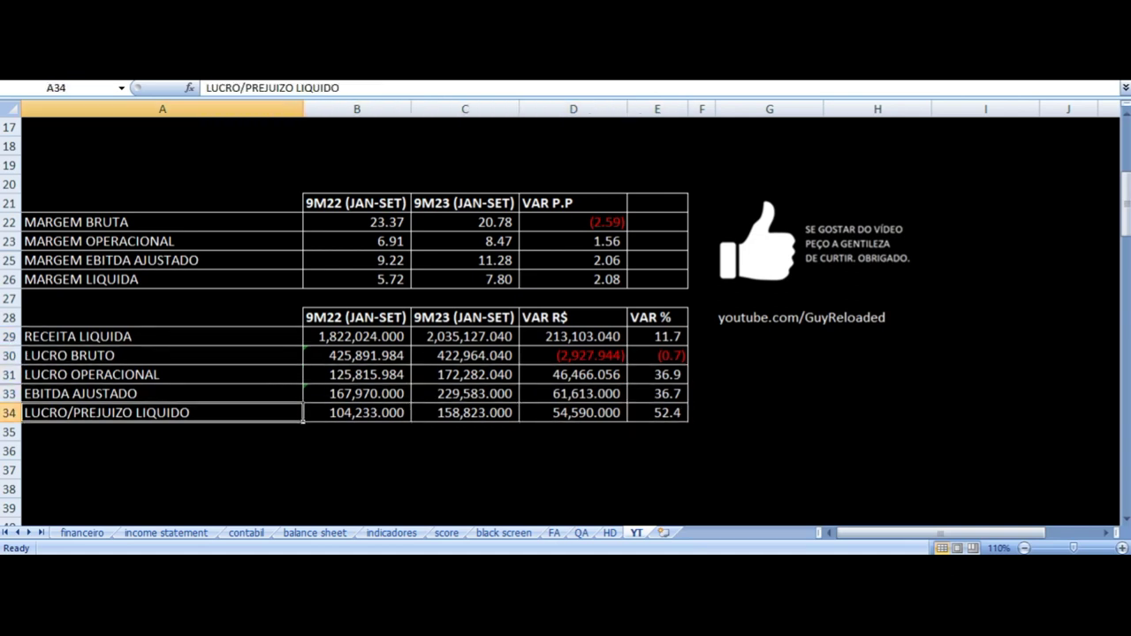
key(Right)
key(Right)
key(Right)
key(Right)
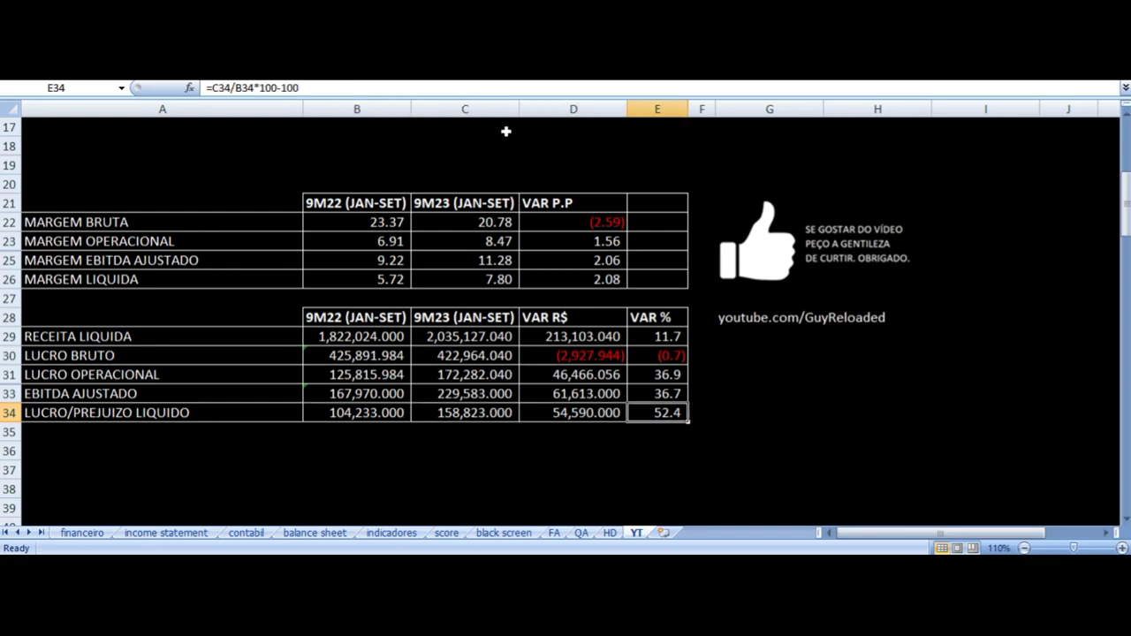
Review the 12-month net revenue, net profit and net margin rows in the 12-month summary.
scroll(502, 202, down, 4)
scroll(502, 202, down, 4)
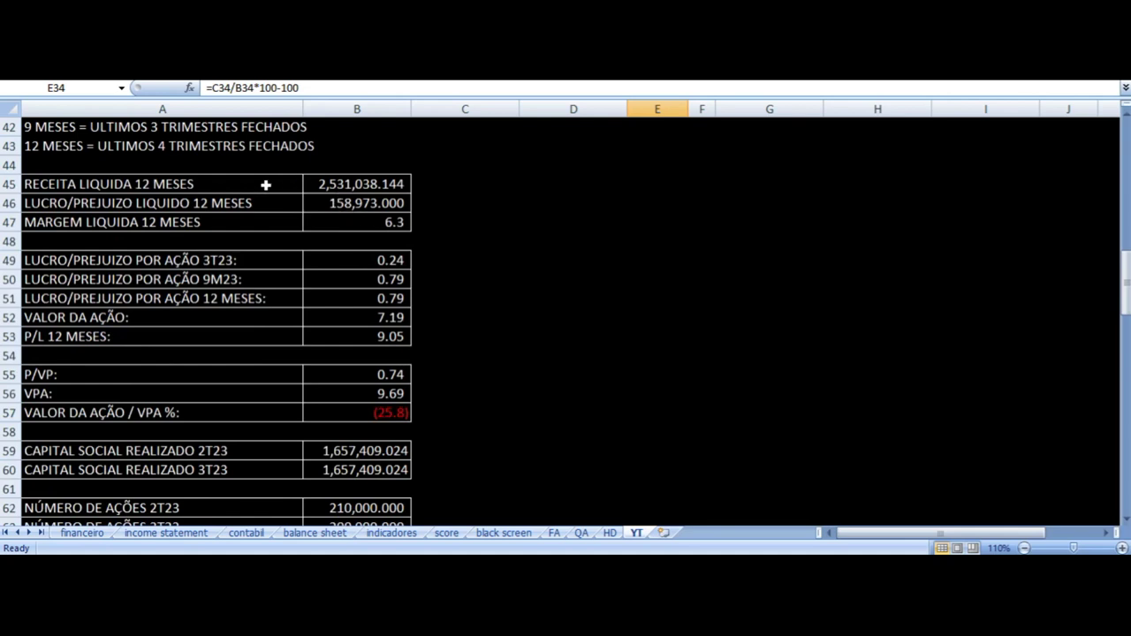
click(253, 185)
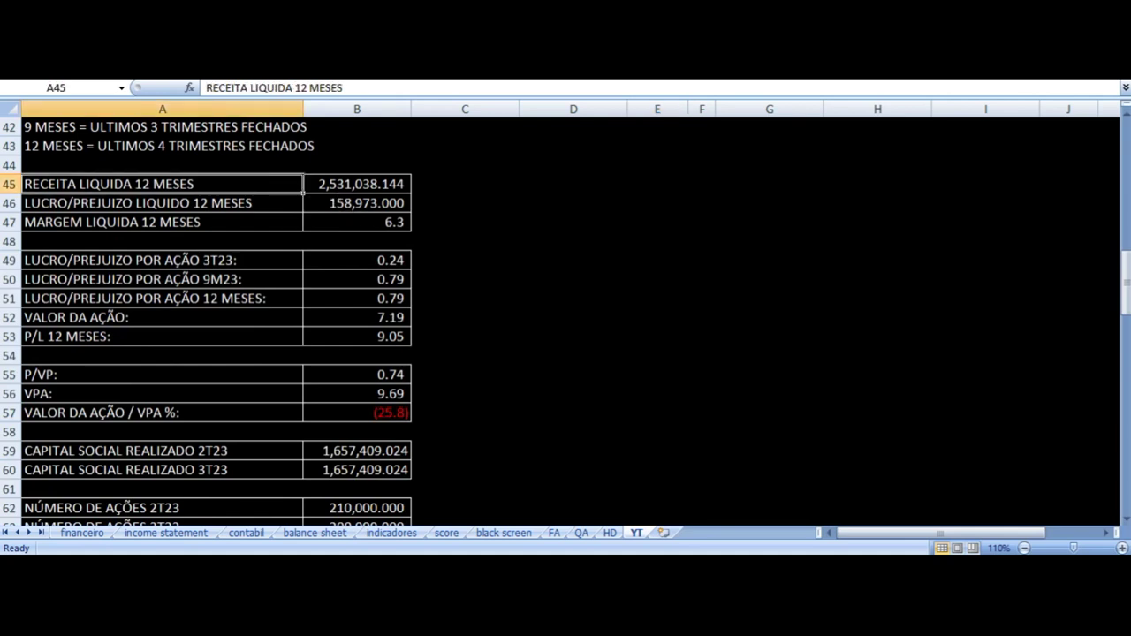
click(357, 183)
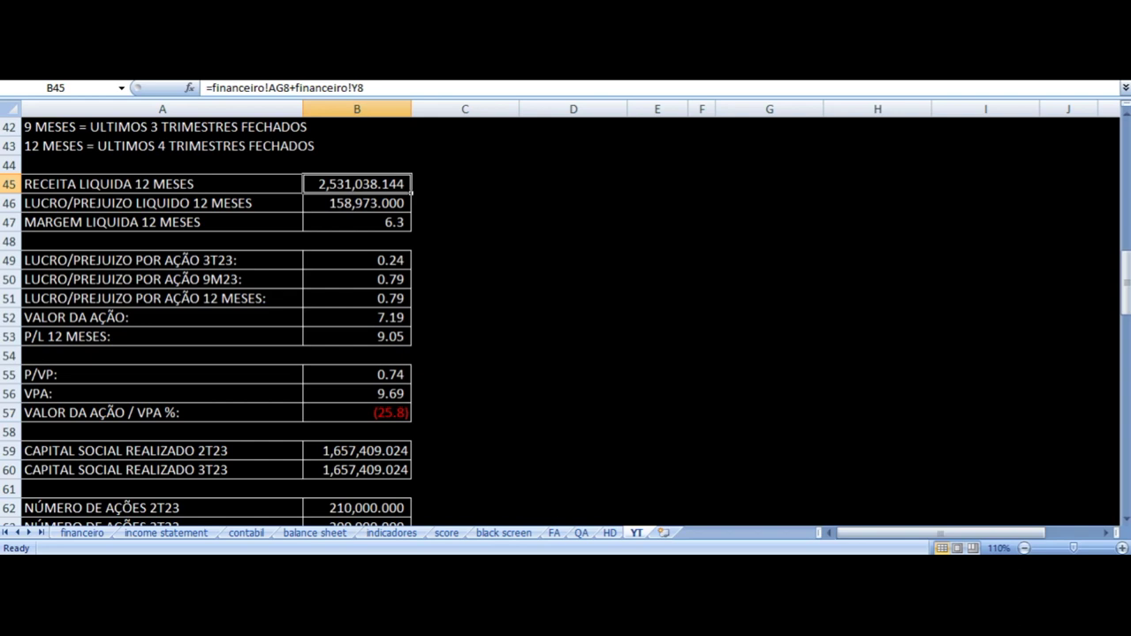
click(357, 202)
click(162, 202)
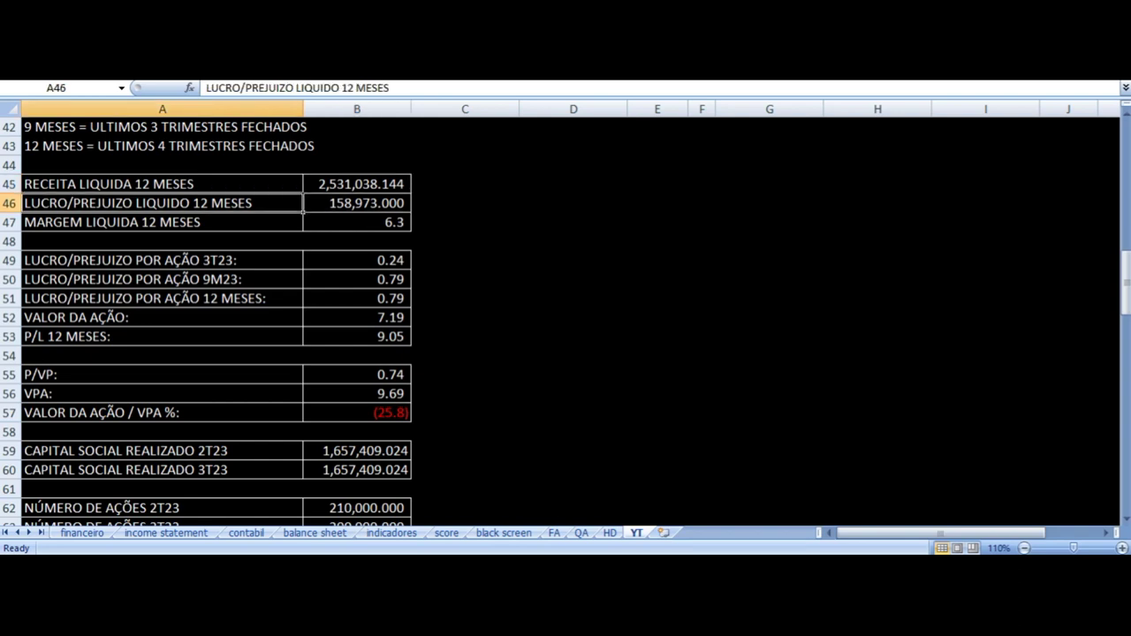
click(357, 202)
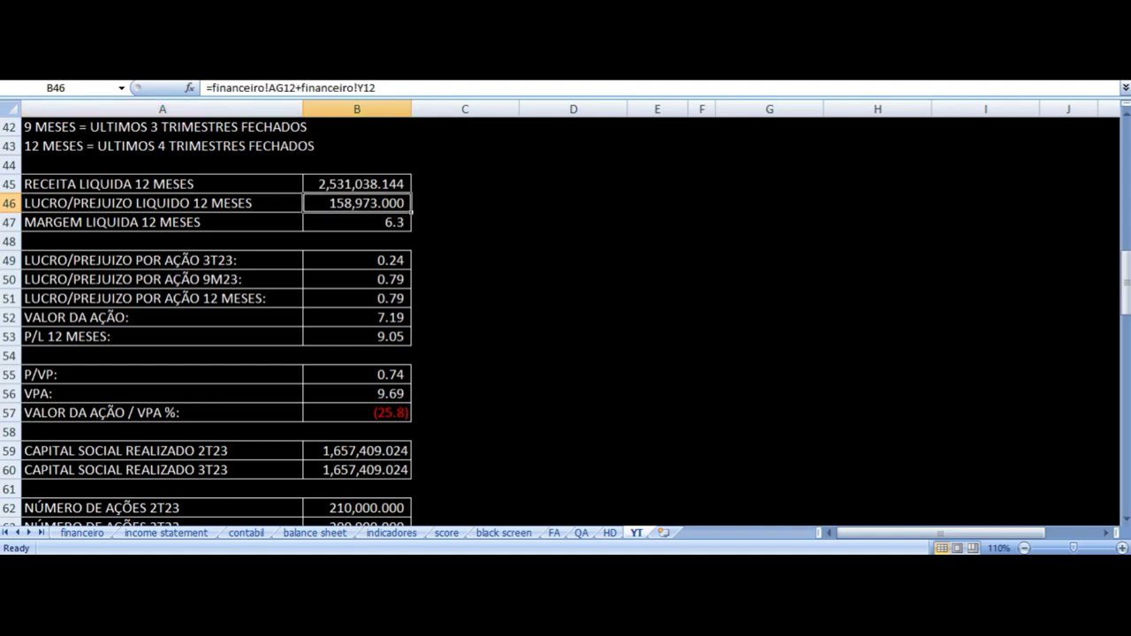
click(357, 222)
key(Left)
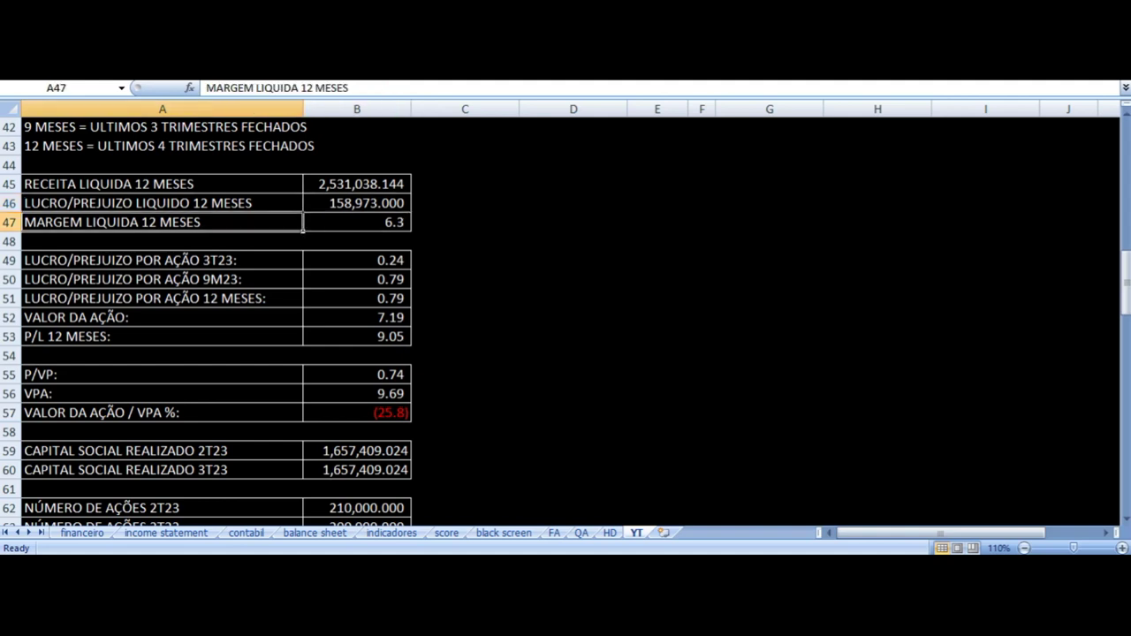
Examine the profit per share for 3T23, 9M23 and 12 months, comparing the 9M23 and 12-month figures.
key(Down)
key(Down)
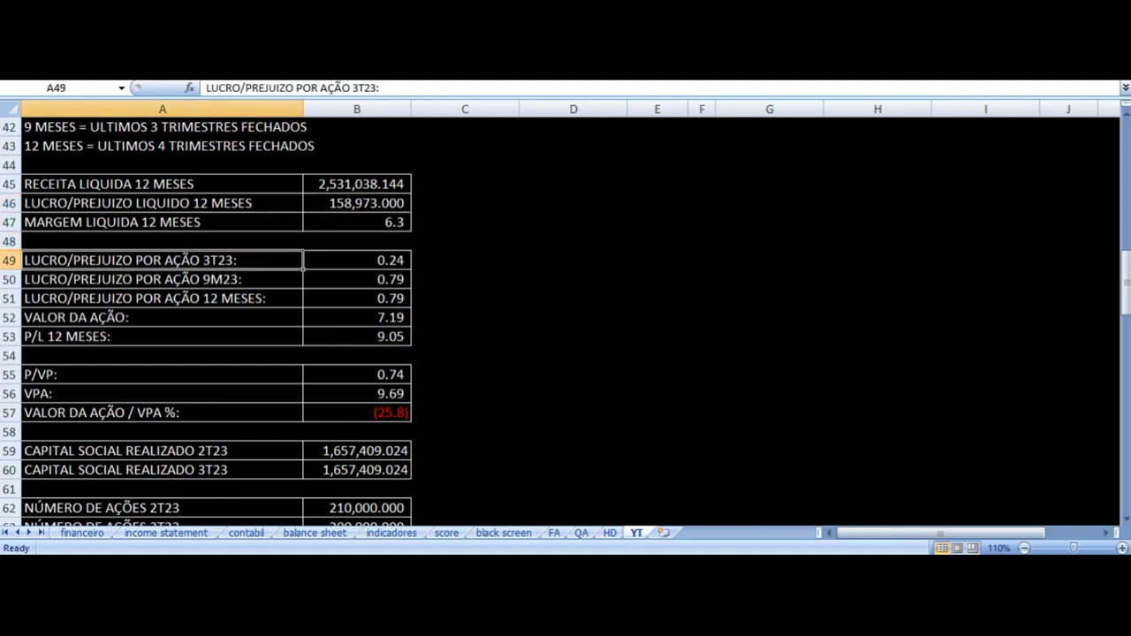
click(357, 260)
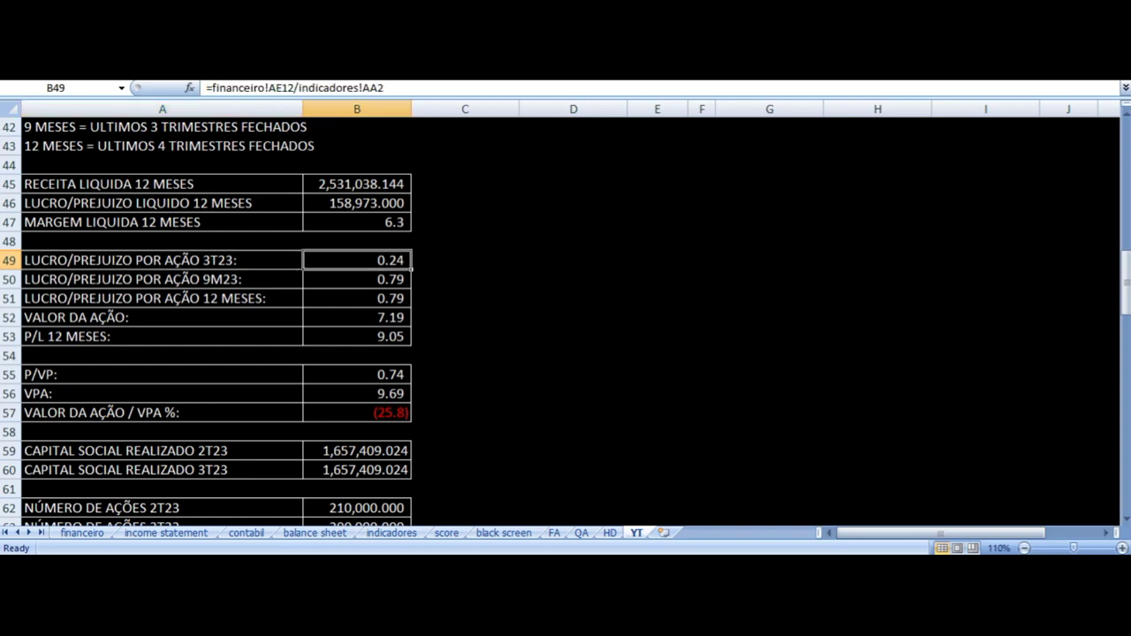
click(357, 279)
click(162, 279)
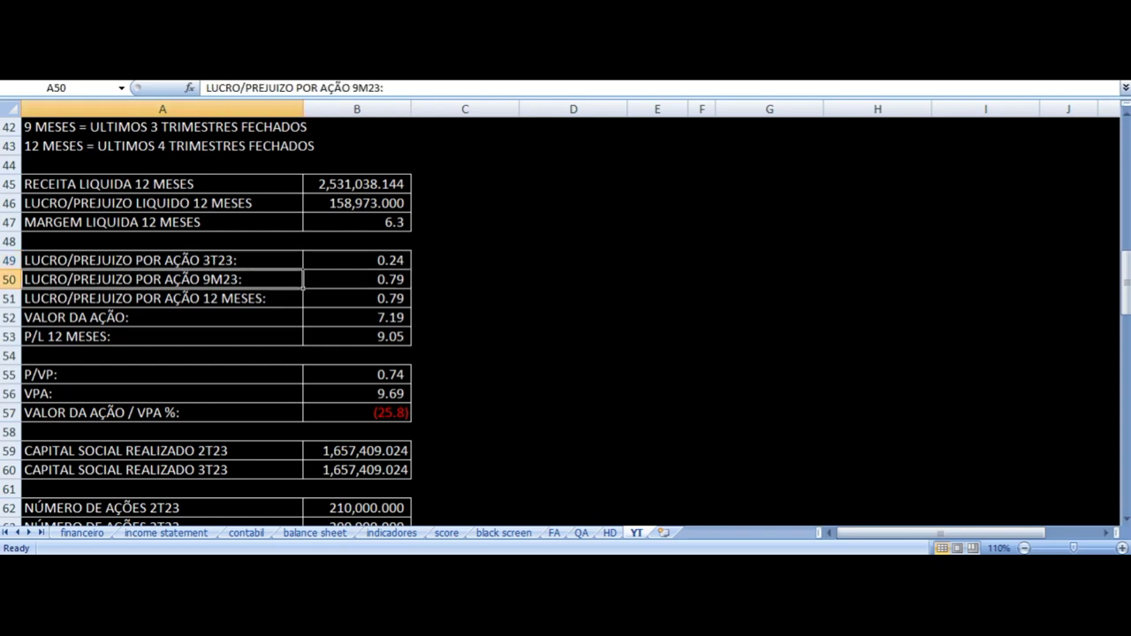
click(357, 279)
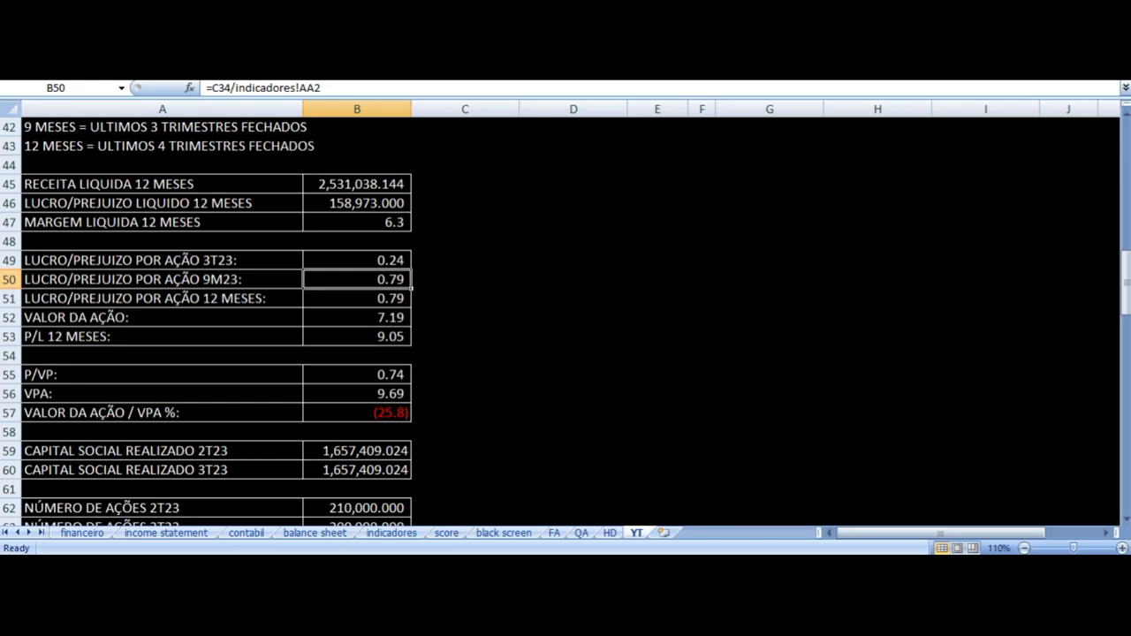
click(356, 298)
click(161, 297)
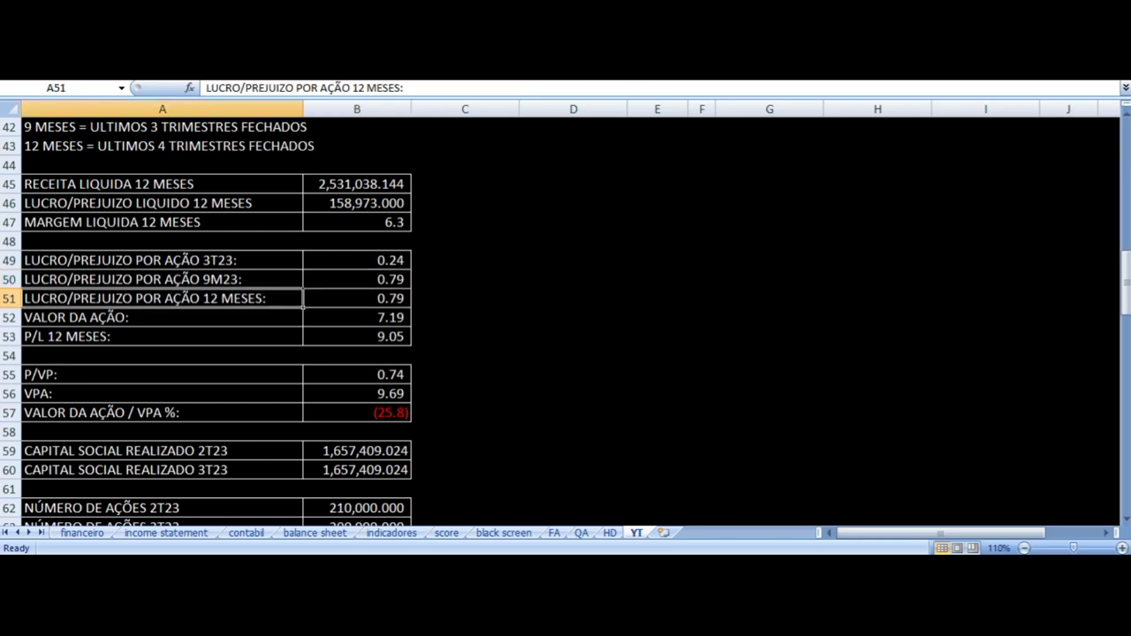
click(357, 298)
click(357, 280)
click(357, 298)
Check the share price and the 12-month P/L ratio.
click(357, 317)
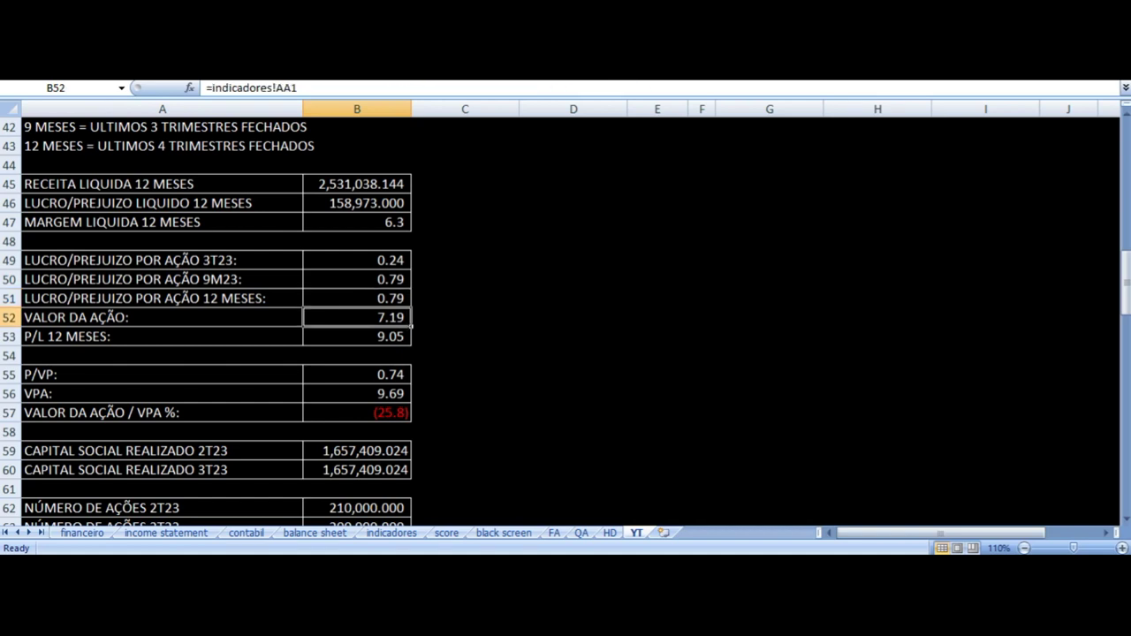
click(162, 317)
click(357, 317)
click(357, 335)
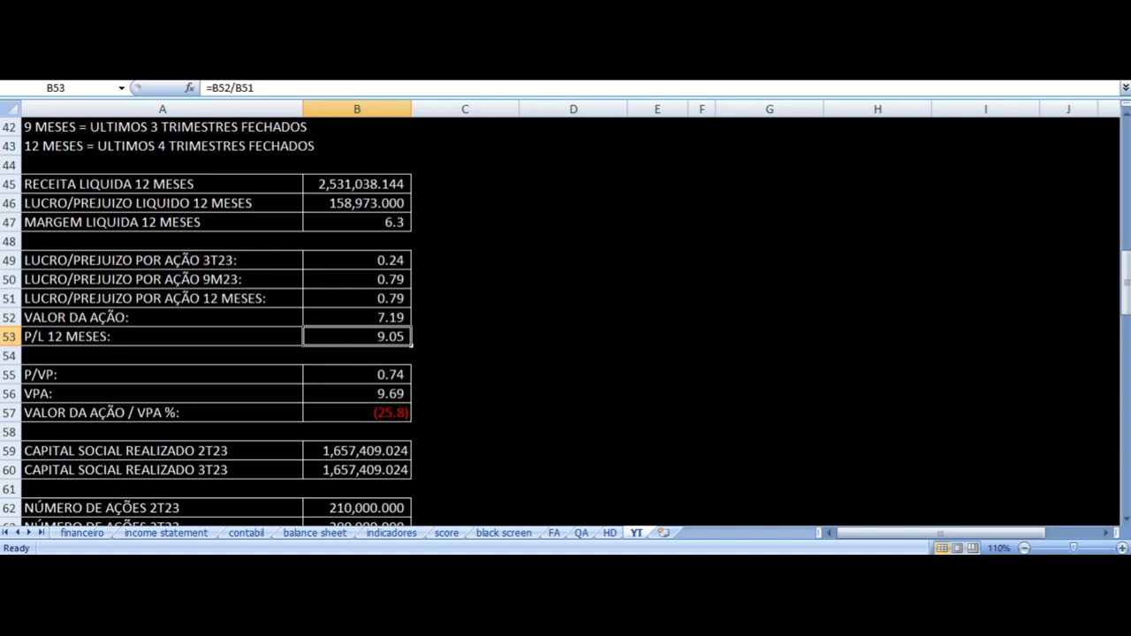
click(161, 336)
Review the P/VP ratio, the book value per share (VPA) and the share price to VPA percentage.
click(162, 373)
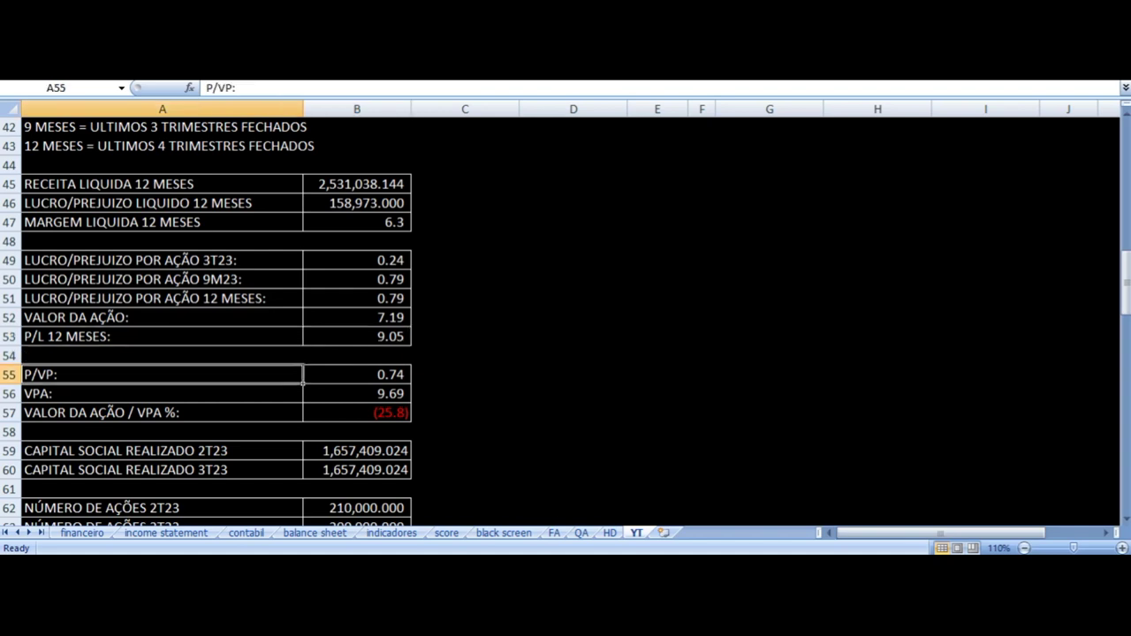
click(357, 373)
click(357, 393)
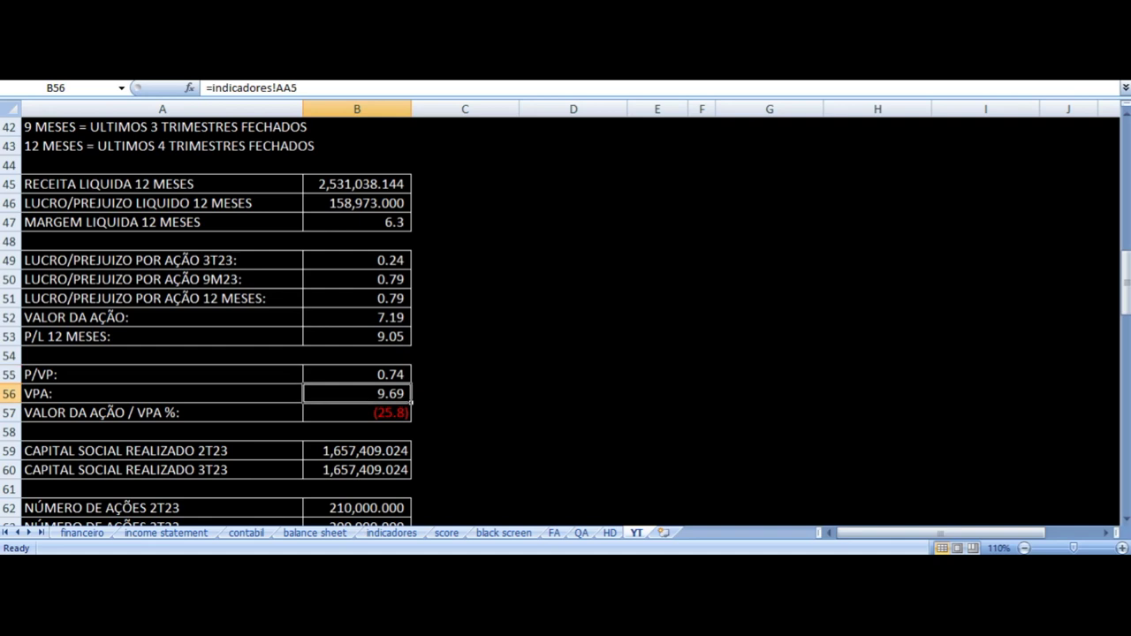
click(161, 393)
click(357, 393)
click(357, 374)
click(357, 393)
click(357, 413)
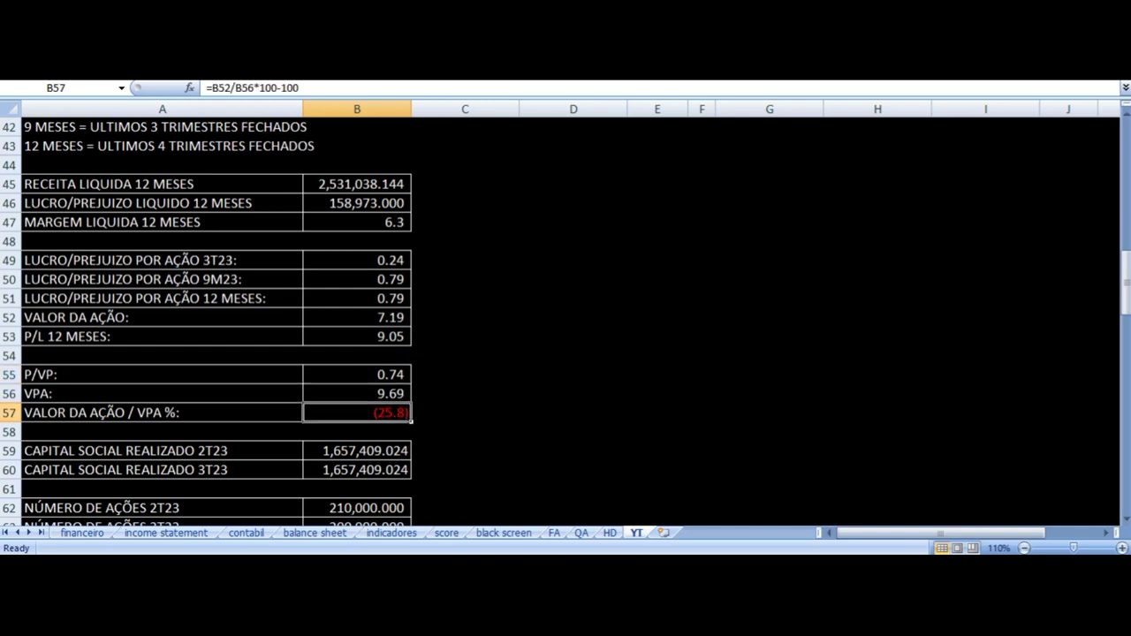
Recheck the VPA against the share price, and revisit the 12-month P/L ratio.
click(357, 393)
click(161, 393)
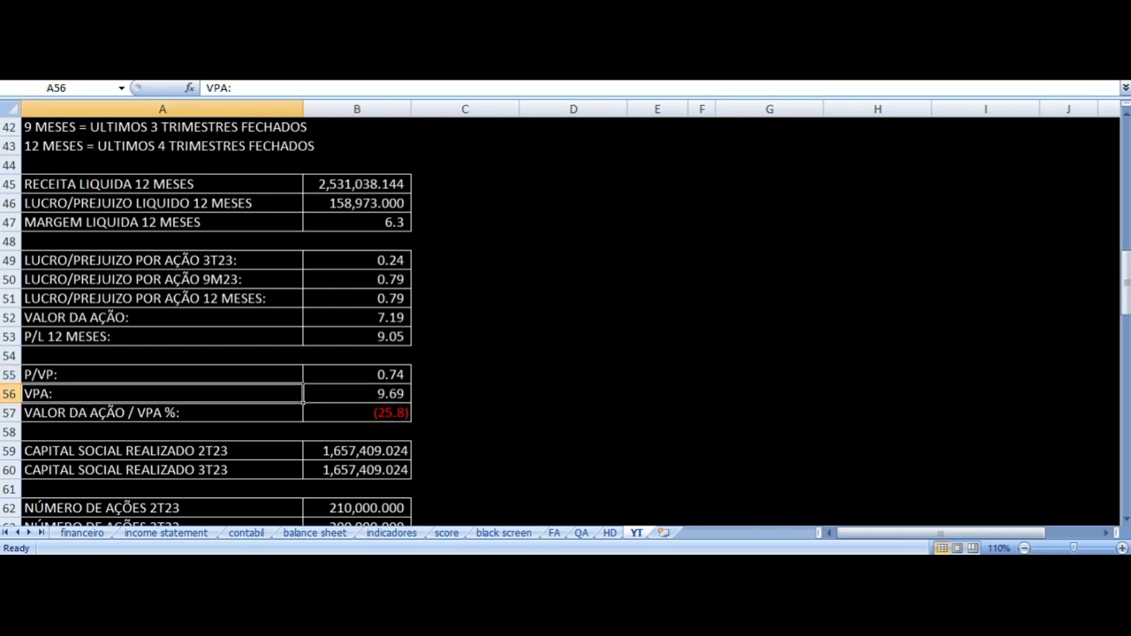
click(357, 393)
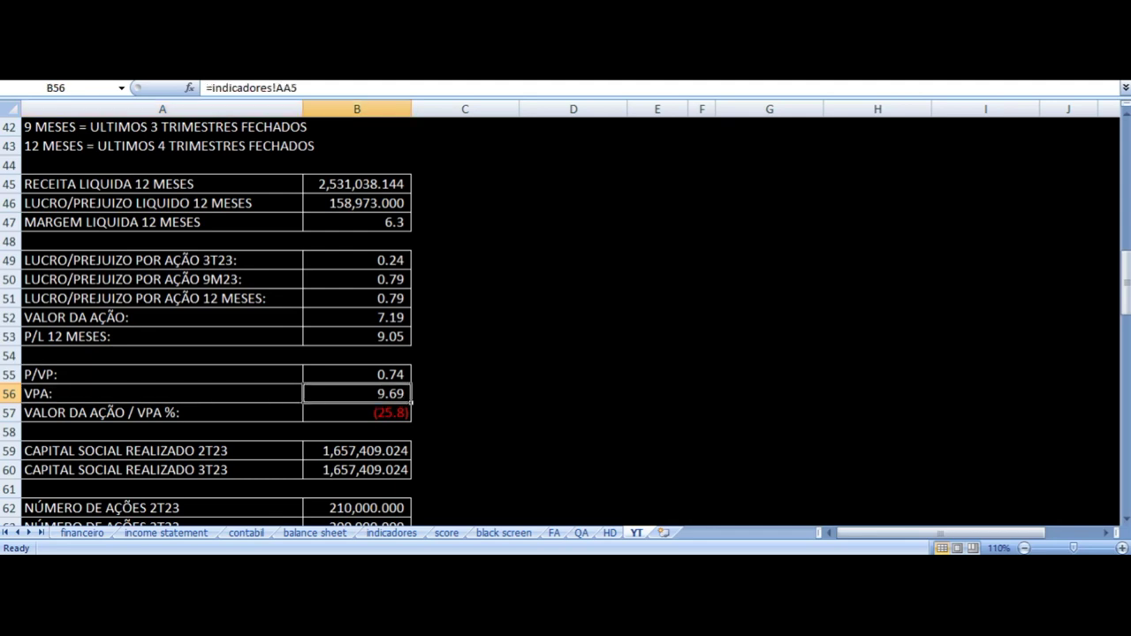
key(Up)
key(Up)
key(Up)
key(Up)
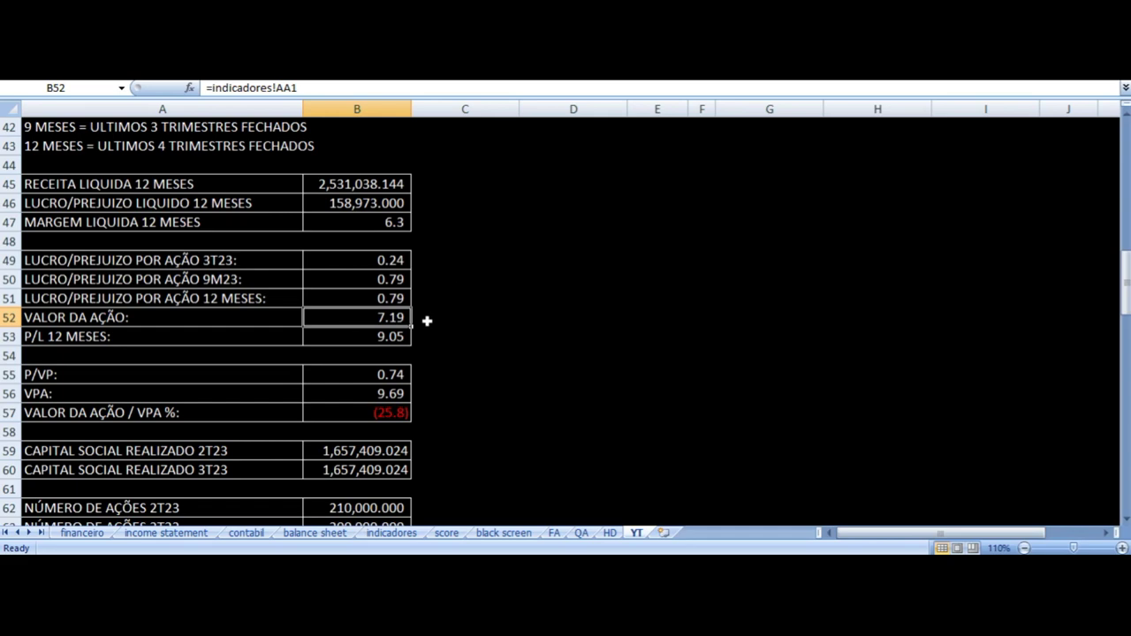
click(387, 339)
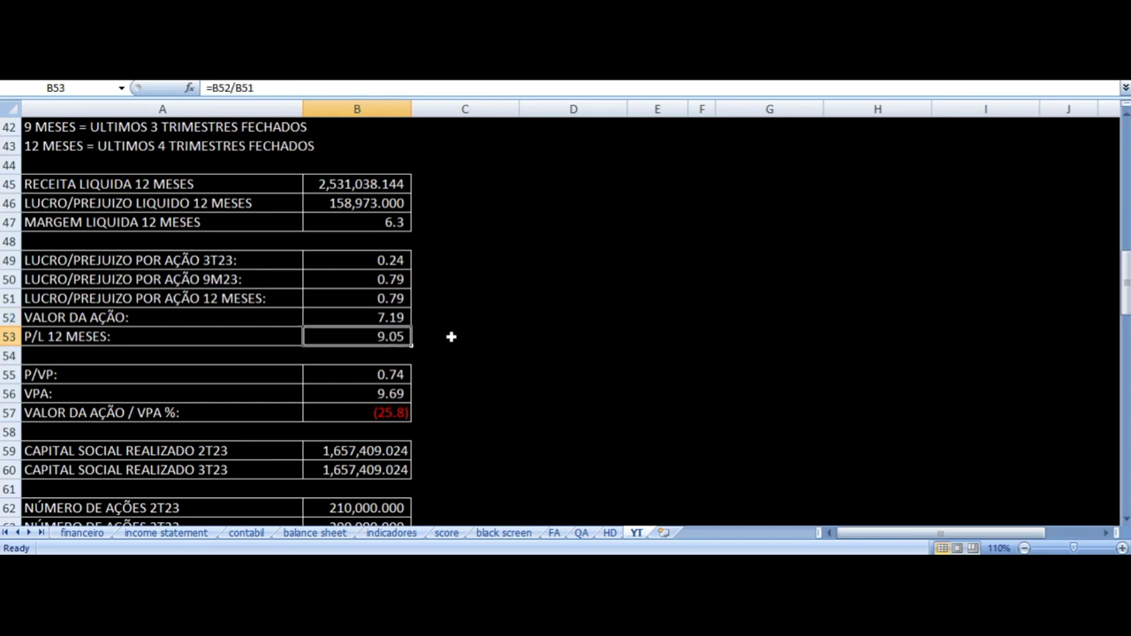
Return to the quarterly comparison tables and highlight the entire net revenue row.
scroll(455, 343, up, 7)
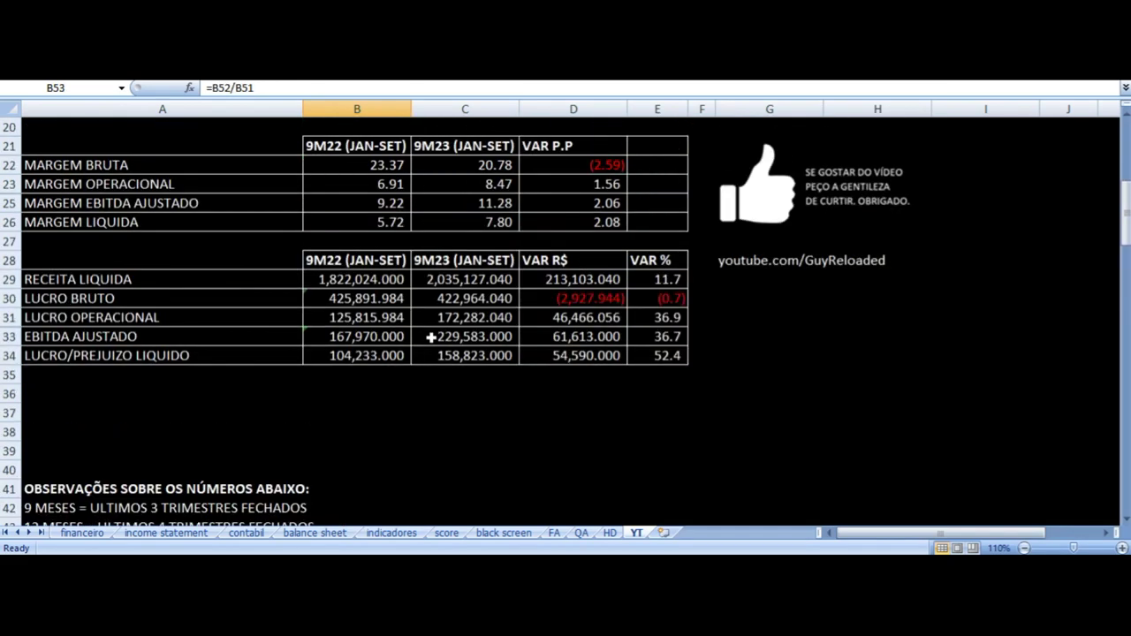
scroll(431, 336, up, 6)
drag(772, 129, 1054, 336)
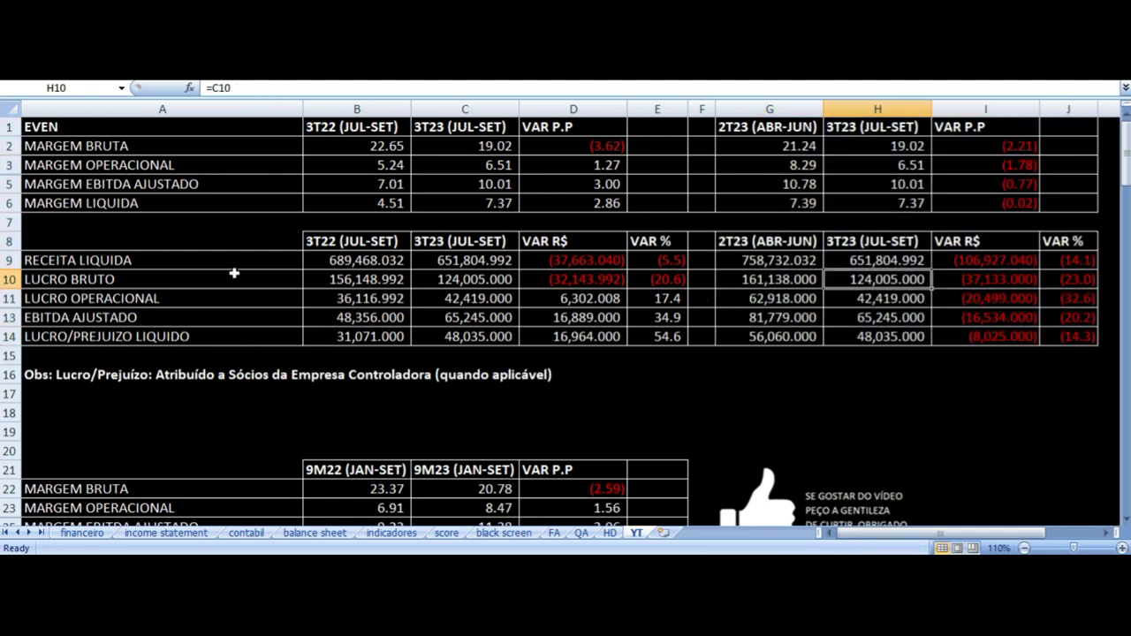
drag(230, 260, 571, 260)
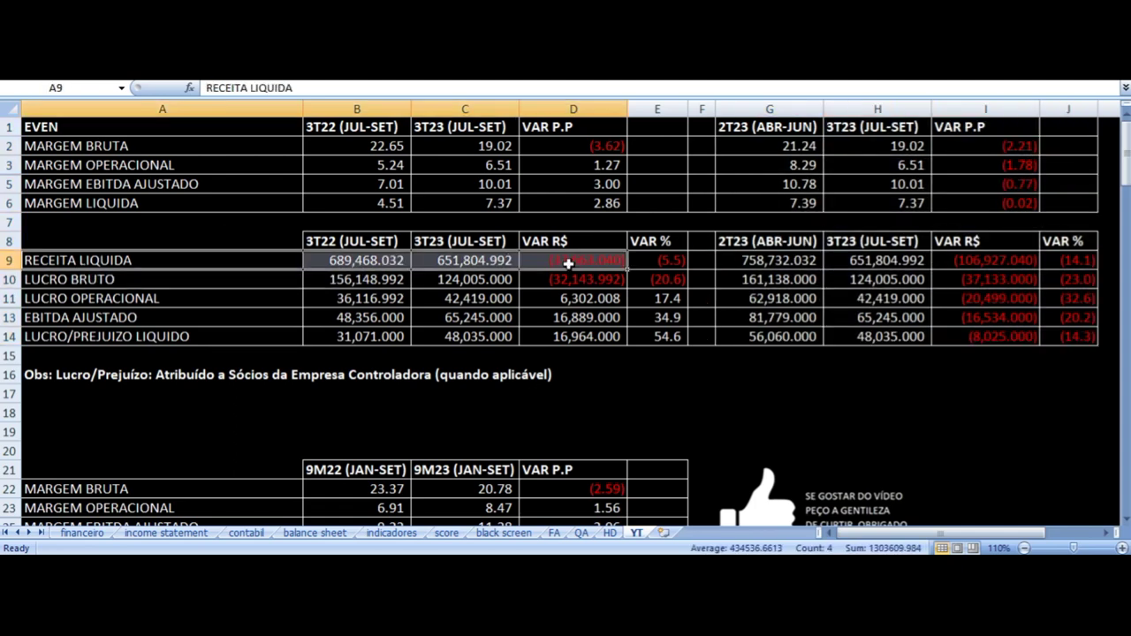
click(9, 260)
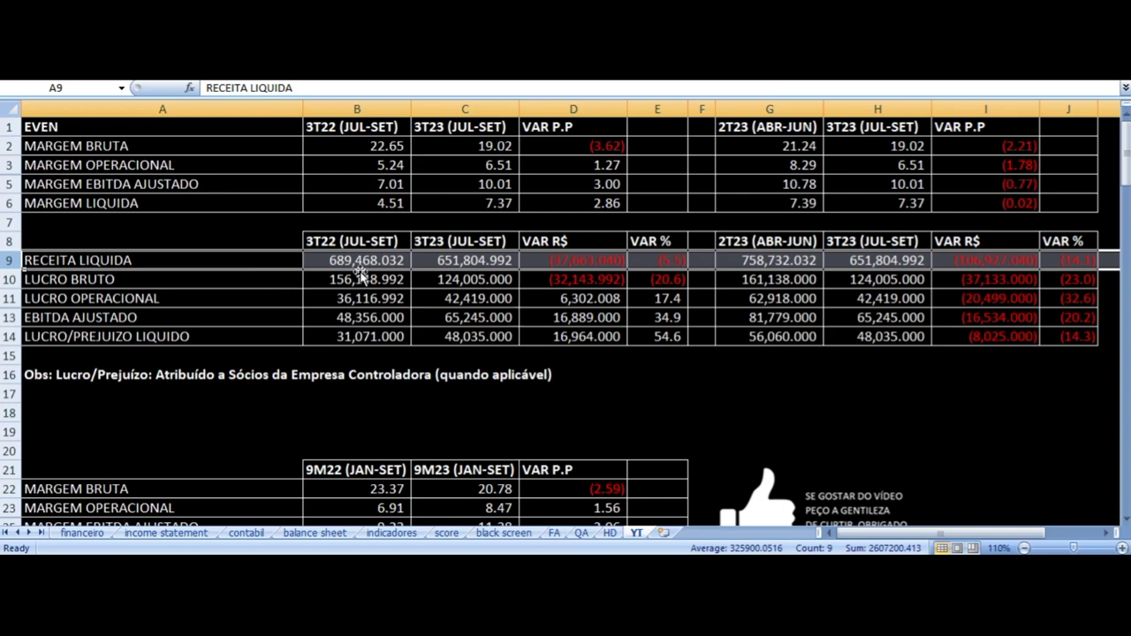
Recheck the 12-month P/L and compare the paid-in share capital of 2T23 and 3T23.
scroll(367, 277, down, 15)
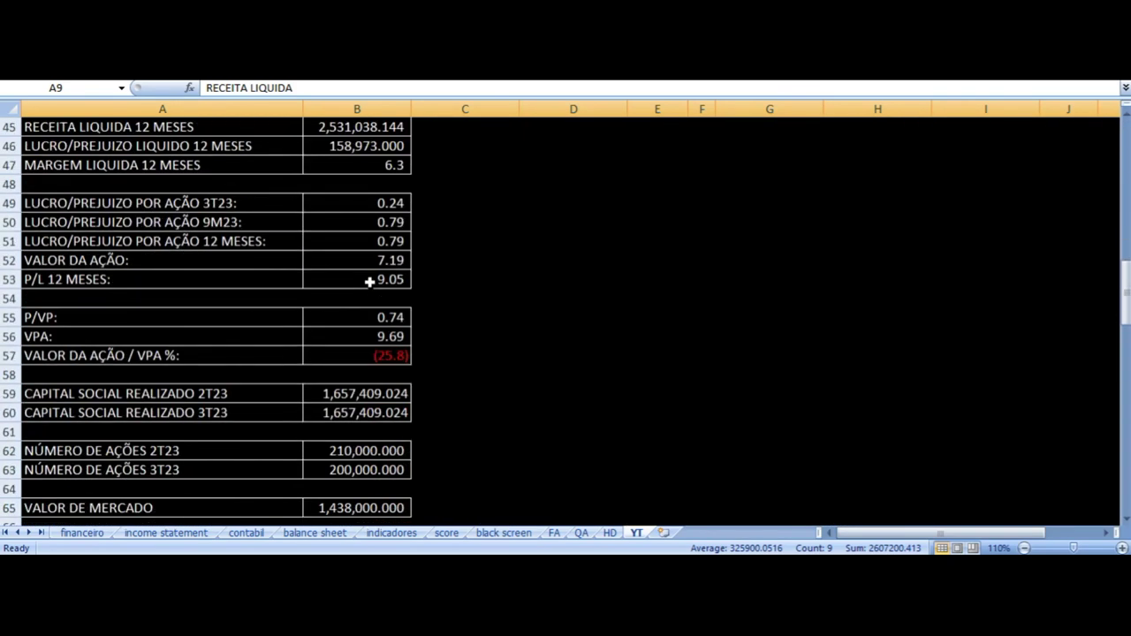
scroll(370, 281, down, 1)
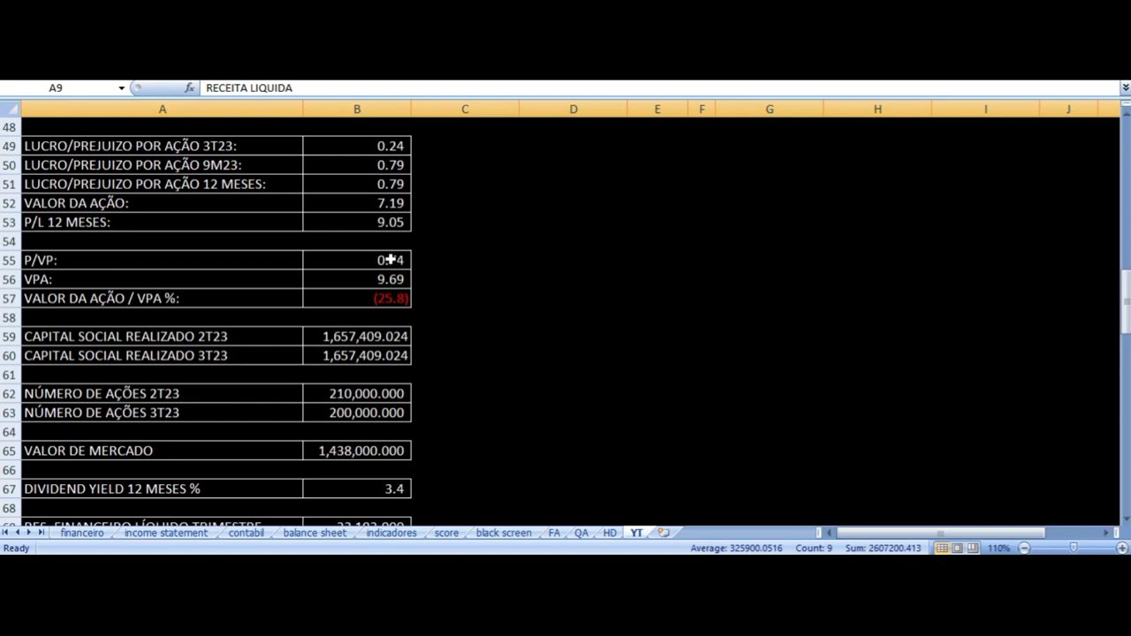
click(356, 218)
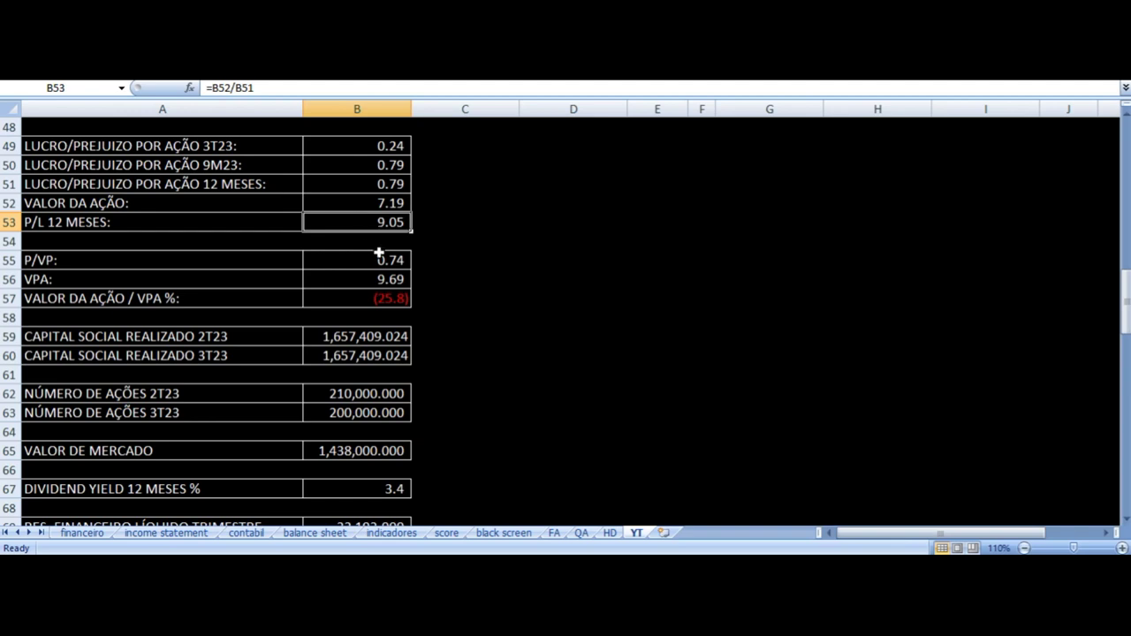
click(359, 337)
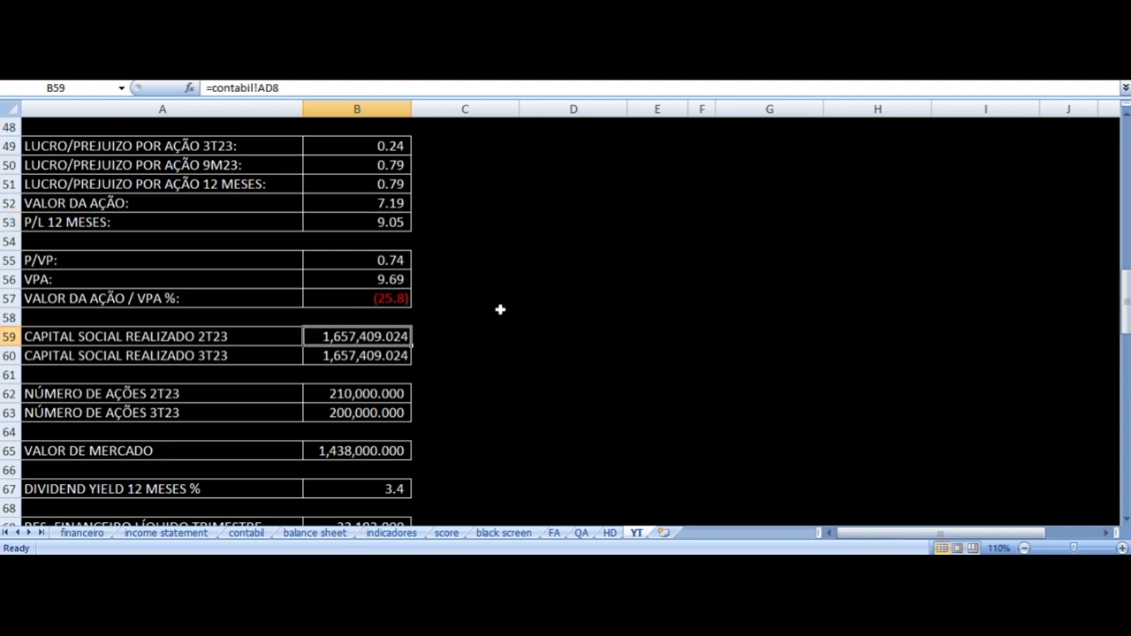
key(Left)
key(Down)
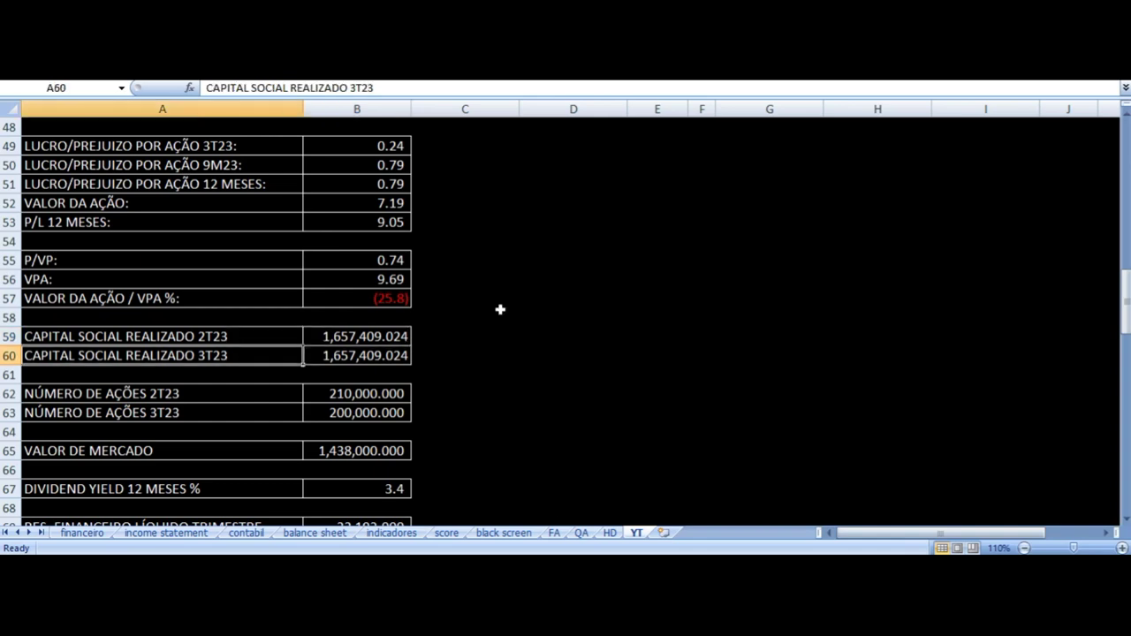
Compare the number of shares in 2T23 and 3T23 and check the market value.
scroll(501, 310, down, 3)
click(349, 221)
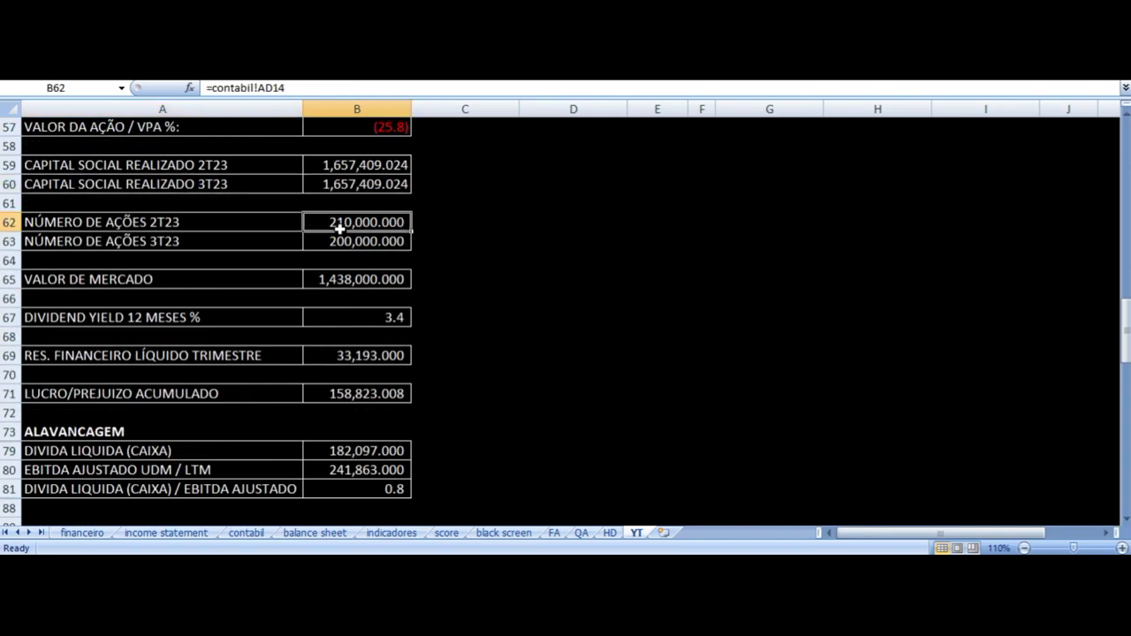
key(Left)
key(Down)
key(Down)
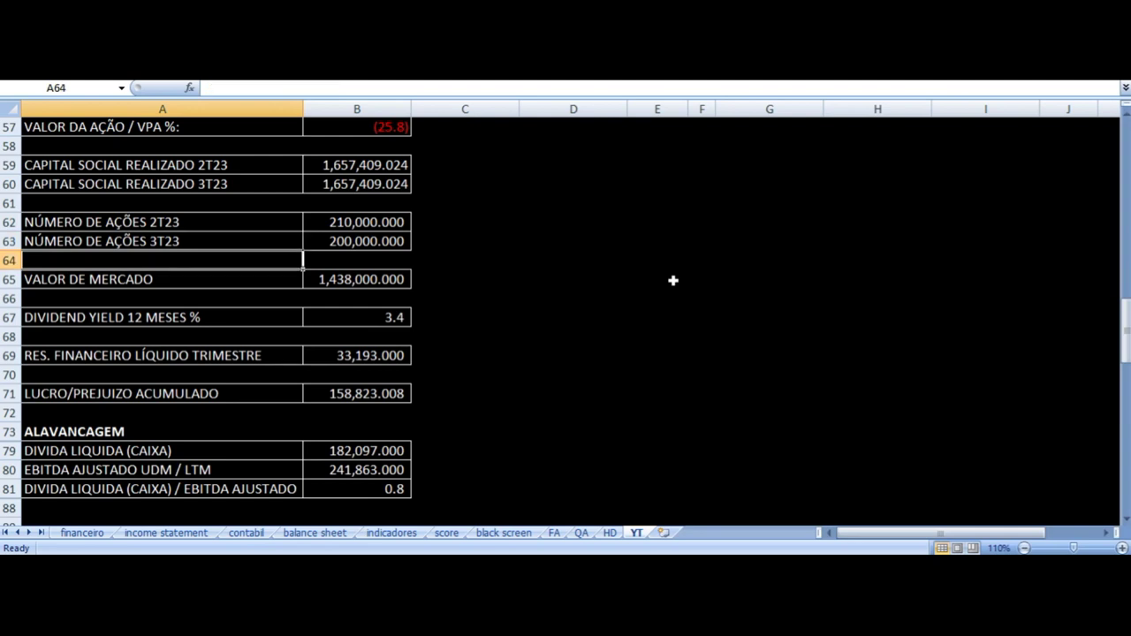
key(Down)
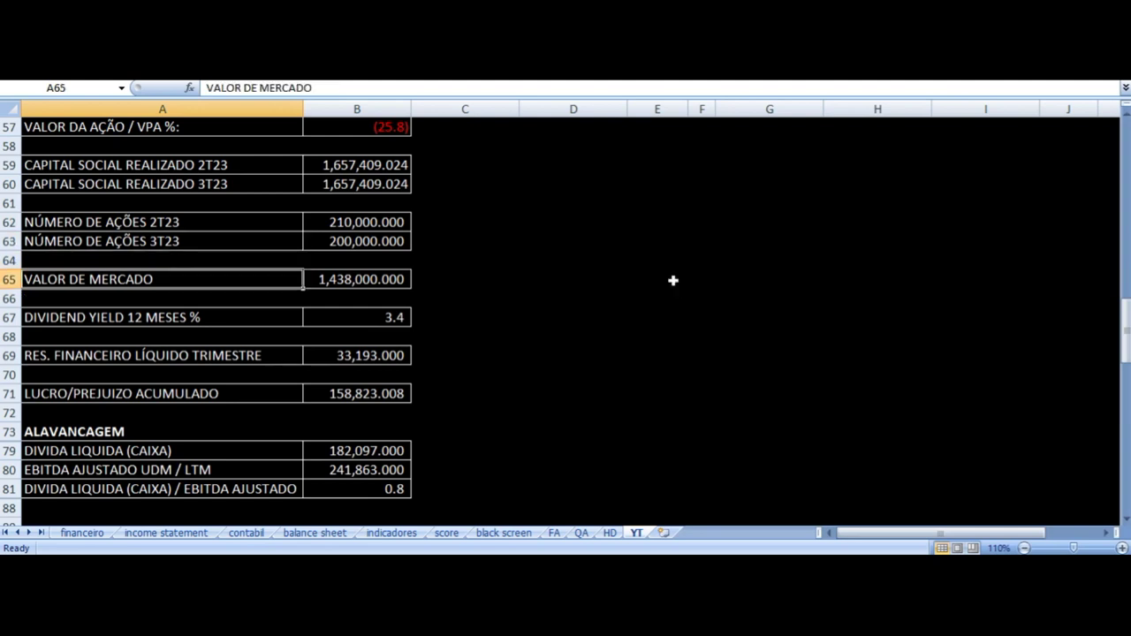
key(Right)
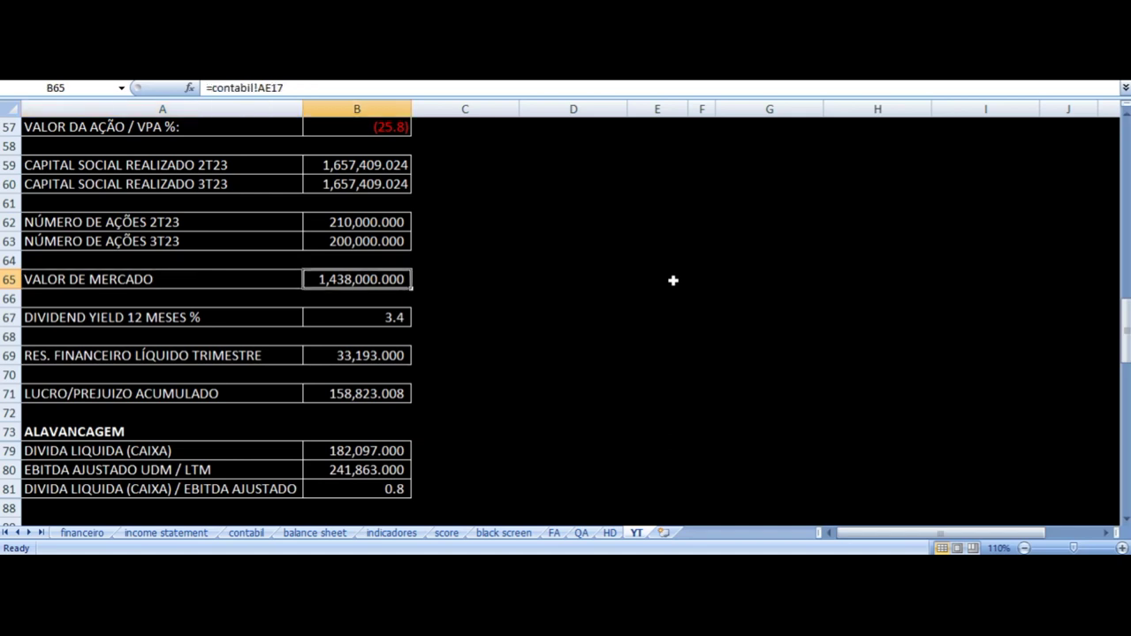
Check the 12-month dividend yield and the net financial result for the quarter.
scroll(667, 283, down, 1)
click(366, 261)
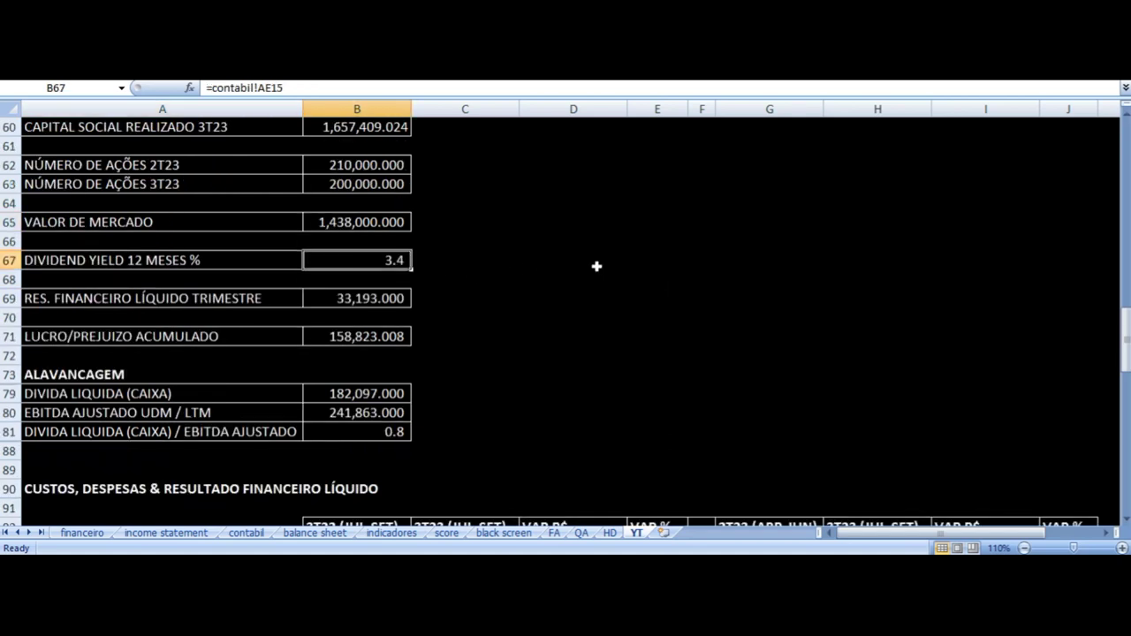
key(Left)
key(Down)
key(Down)
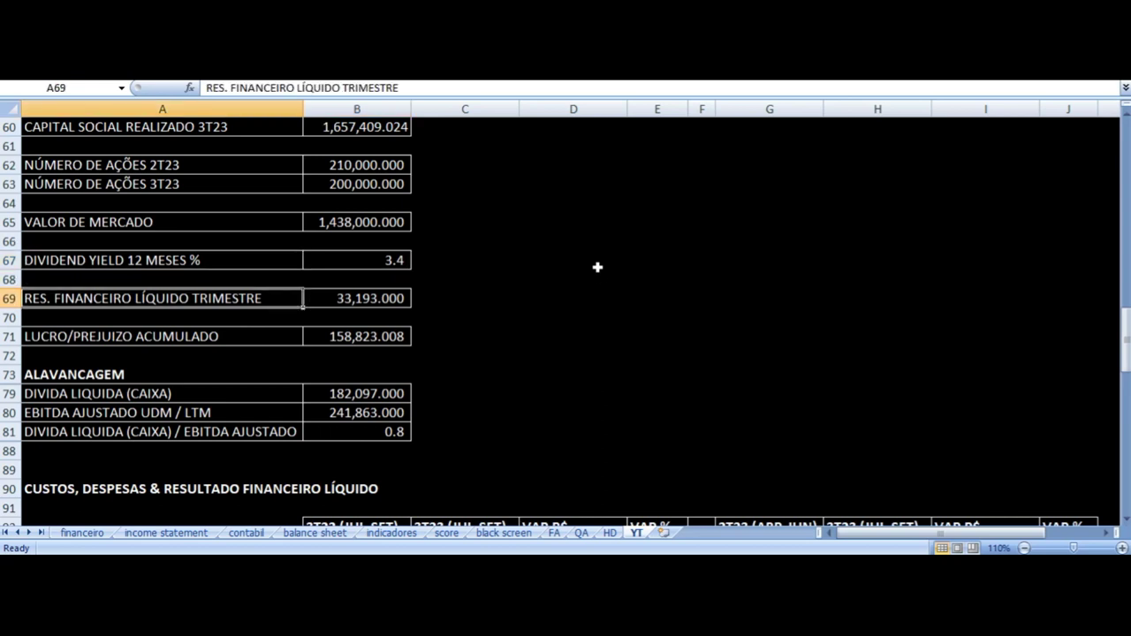
key(Right)
Check the accumulated profit/loss and the net debt to adjusted EBITDA ratio in the leverage section.
scroll(583, 270, down, 2)
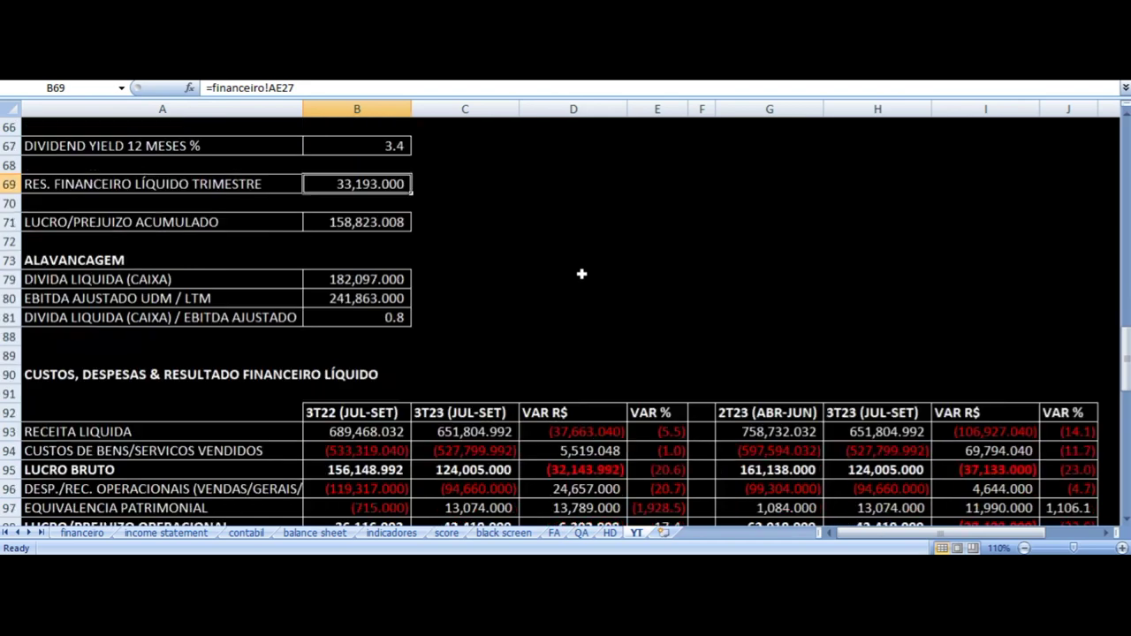
click(378, 224)
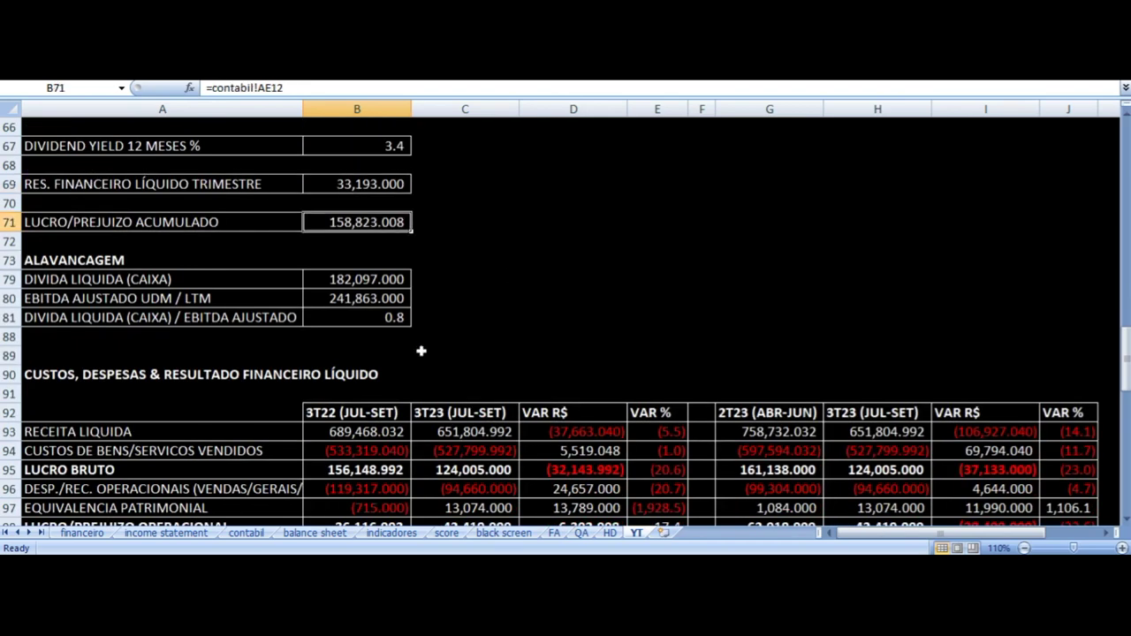
click(365, 316)
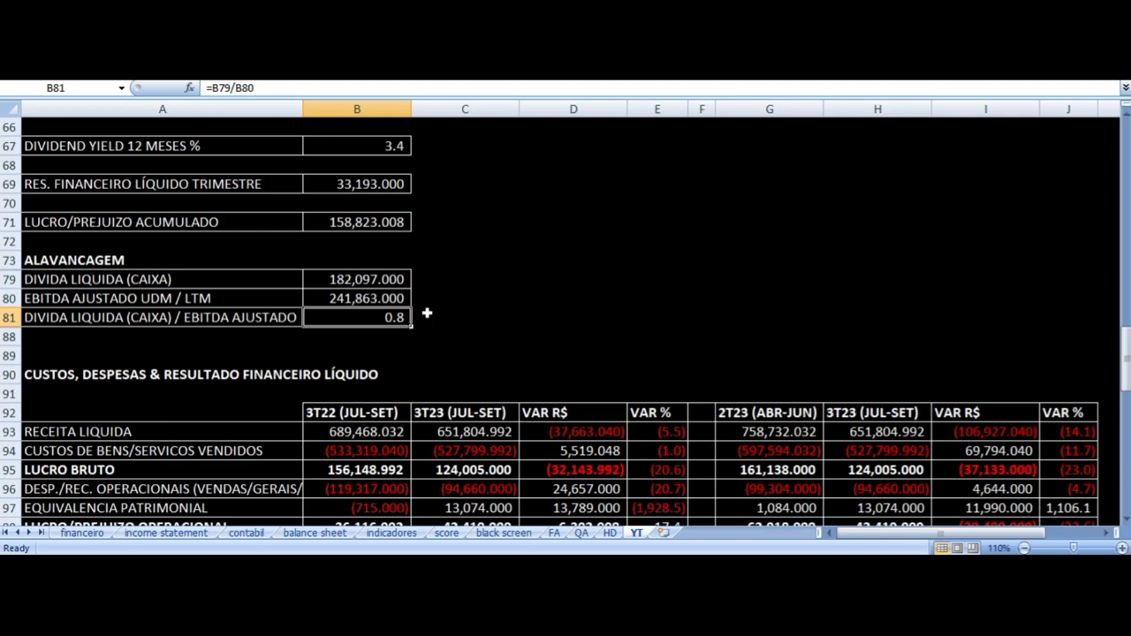
Return to the quarterly net financial result and highlight its entire row.
scroll(427, 312, up, 1)
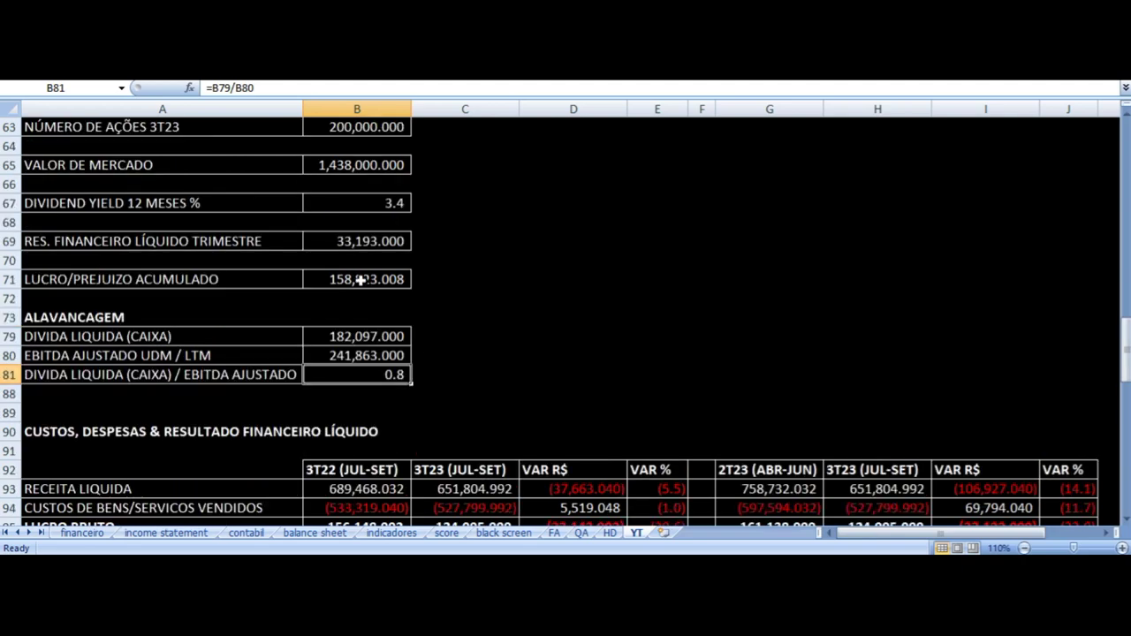
click(7, 240)
scroll(360, 257, down, 5)
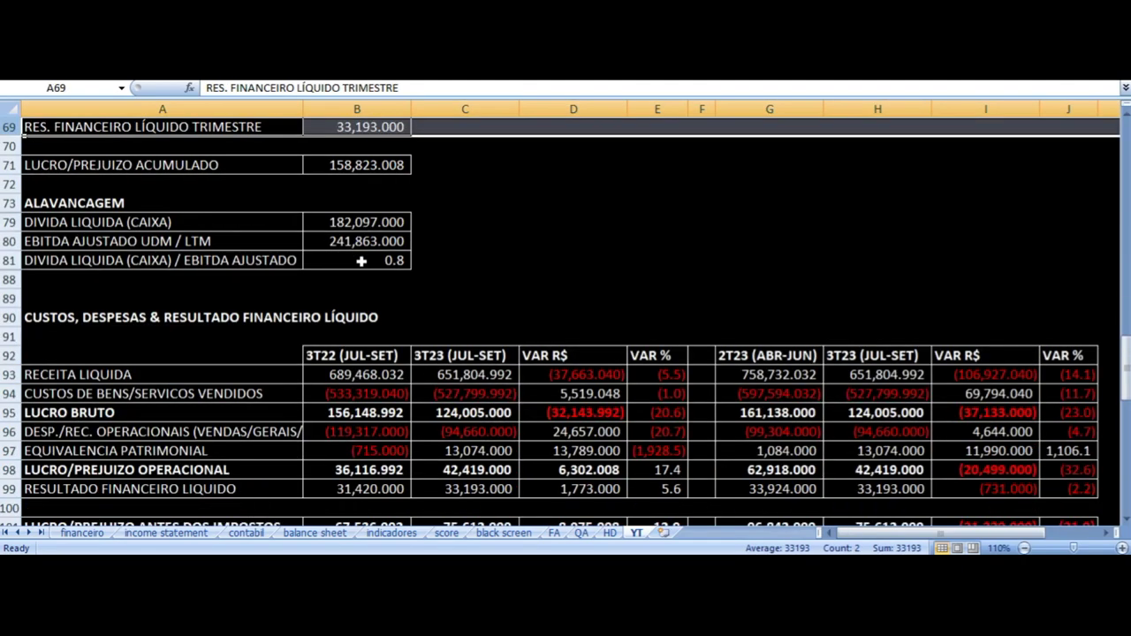
In the costs and expenses table, identify the 3T22 and 3T23 columns and review the percentage variations from net revenue to controlling shareholders' profit.
click(641, 224)
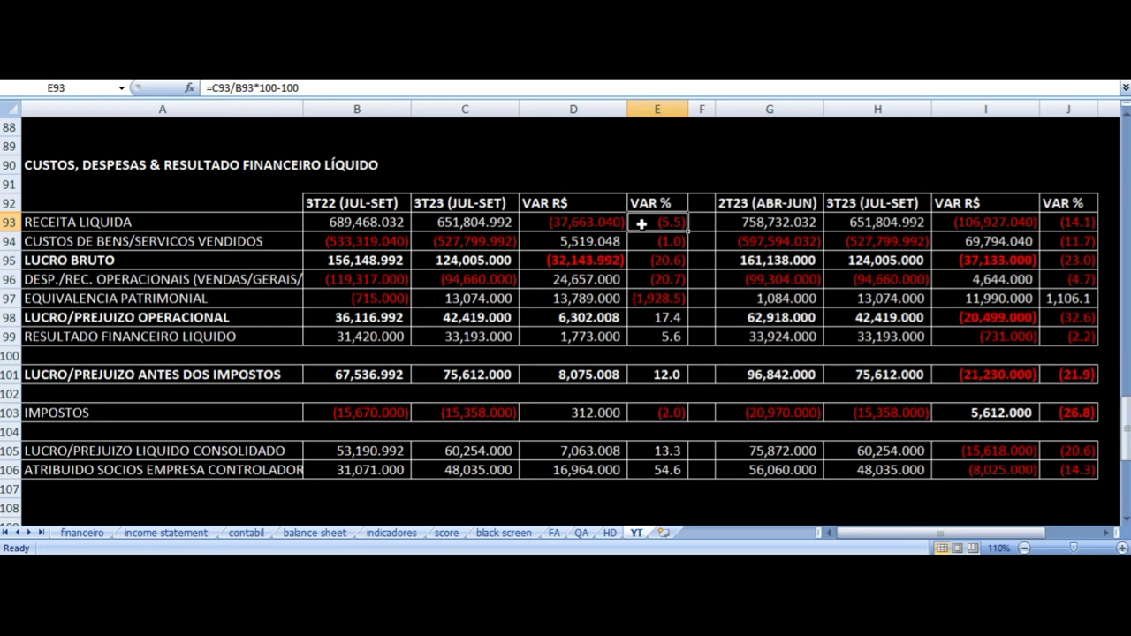
click(347, 210)
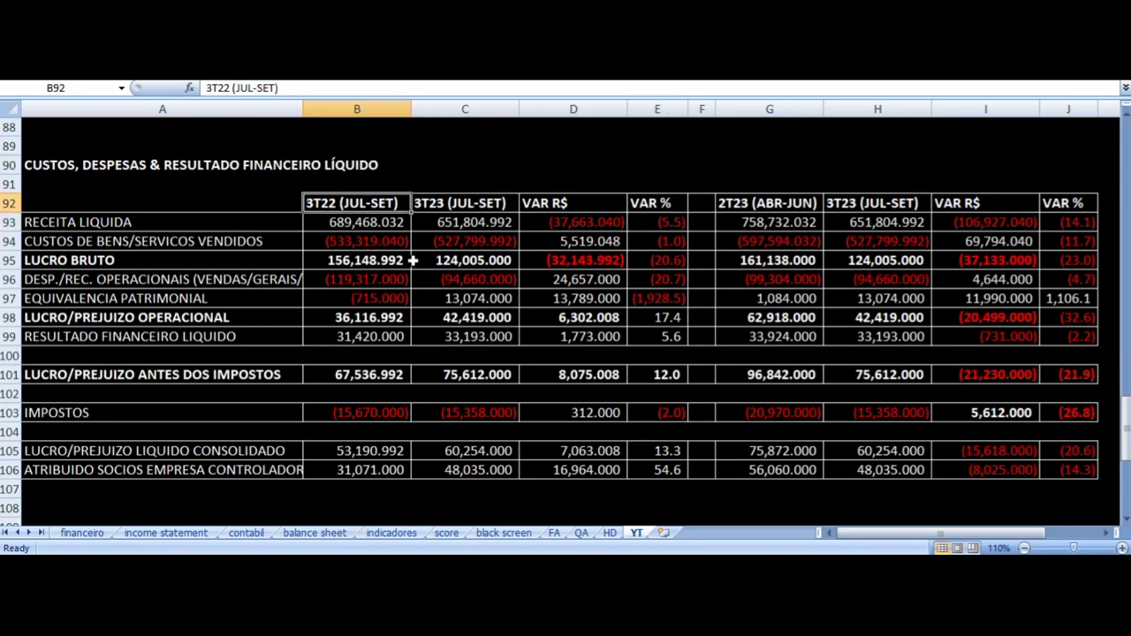
click(450, 206)
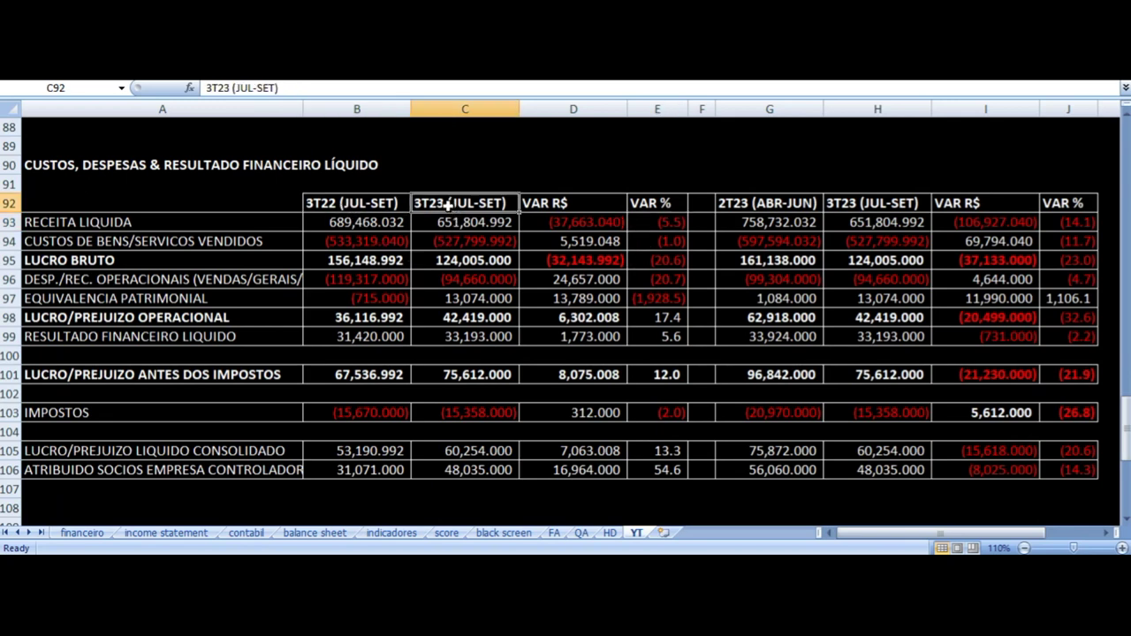
click(660, 224)
click(646, 471)
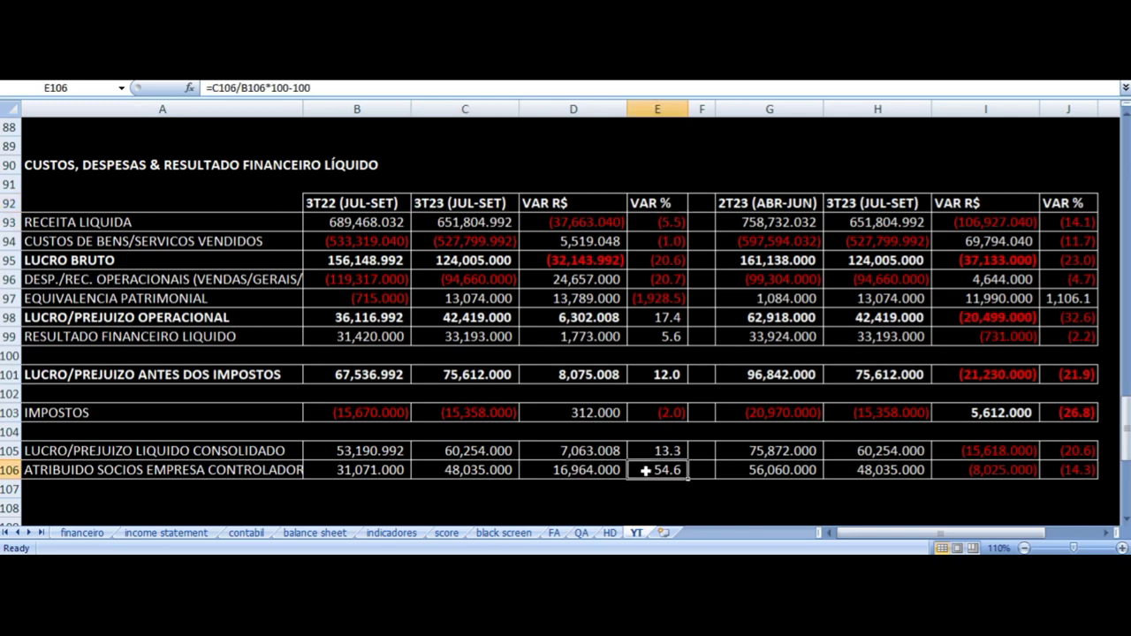
Examine the R$ and percentage variations of net revenue and of cost of goods sold between 3T22 and 3T23.
click(584, 226)
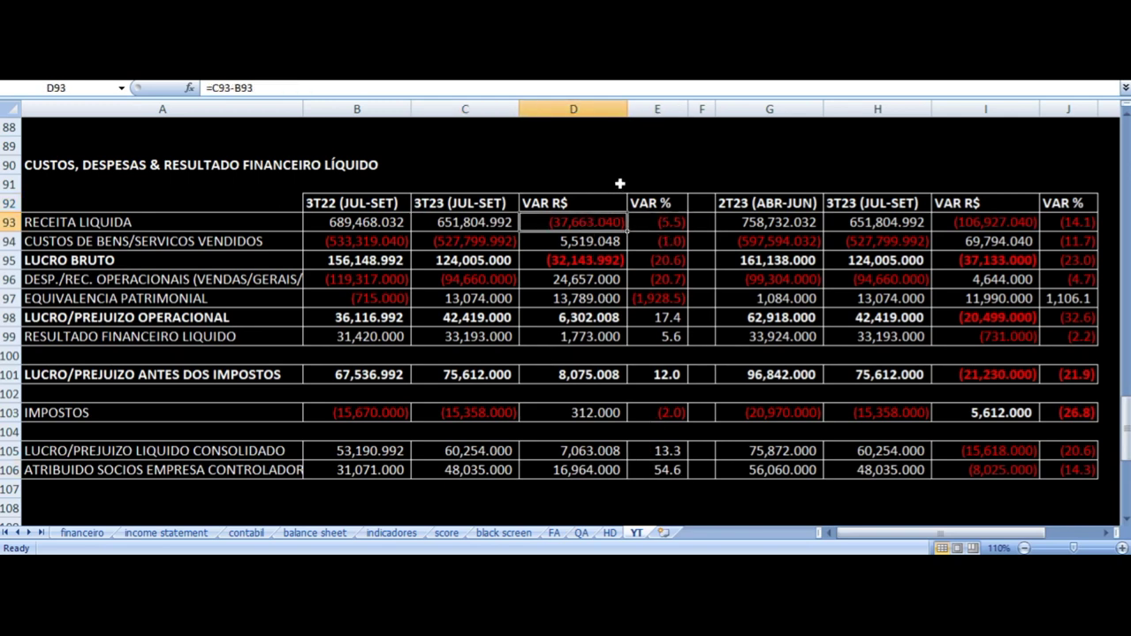
key(Right)
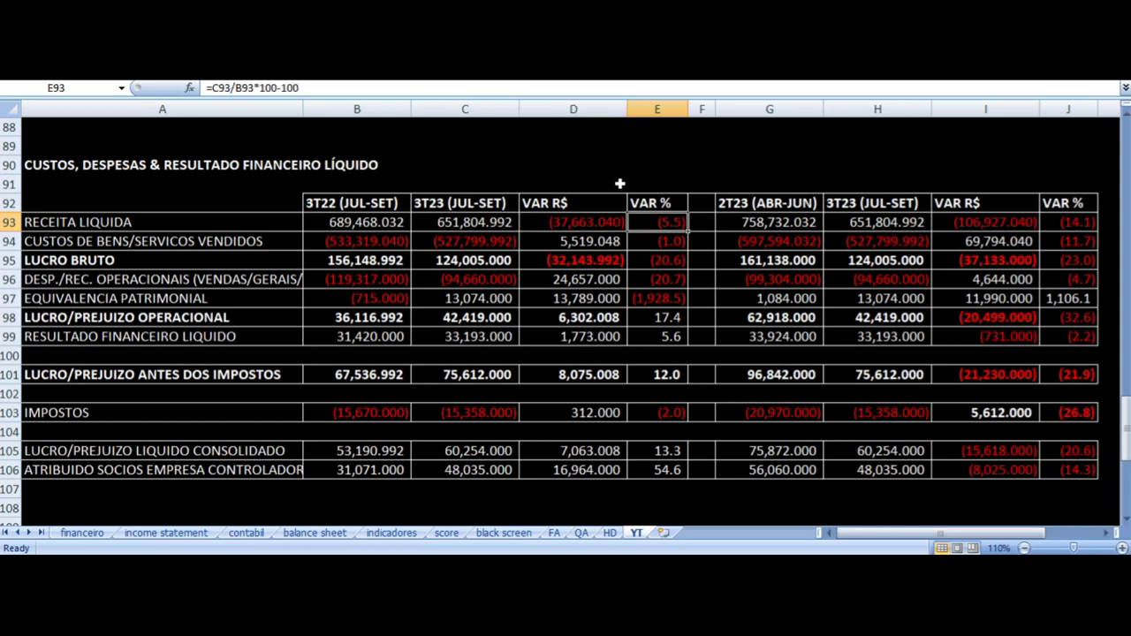
key(Down)
key(Left)
key(Left)
key(Left)
key(Left)
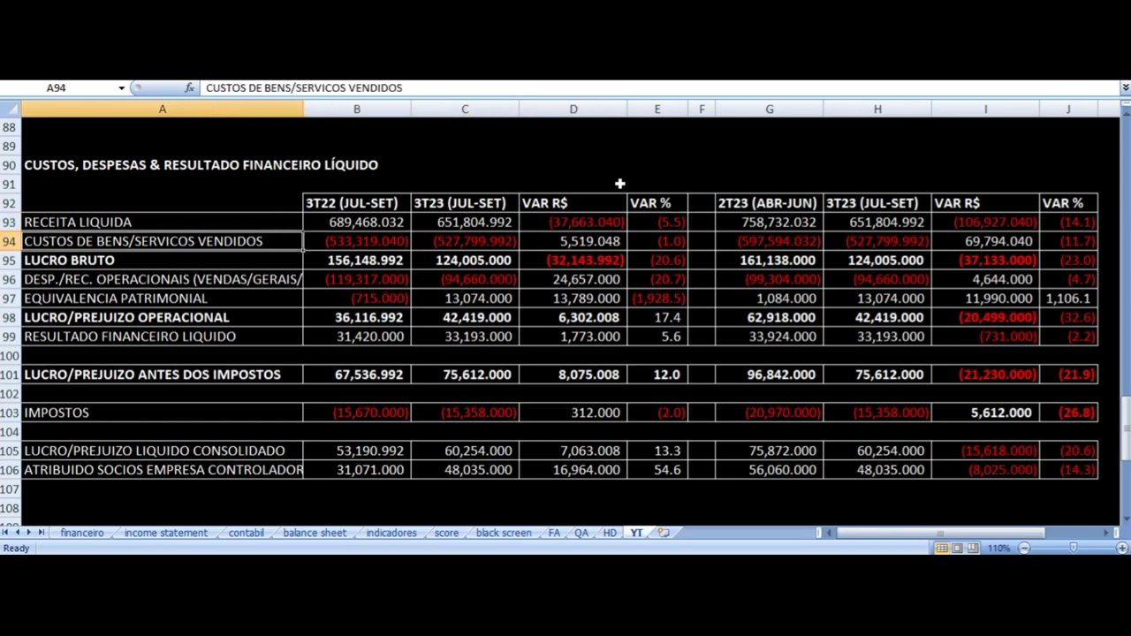
key(Right)
key(Right)
key(Right)
key(Right)
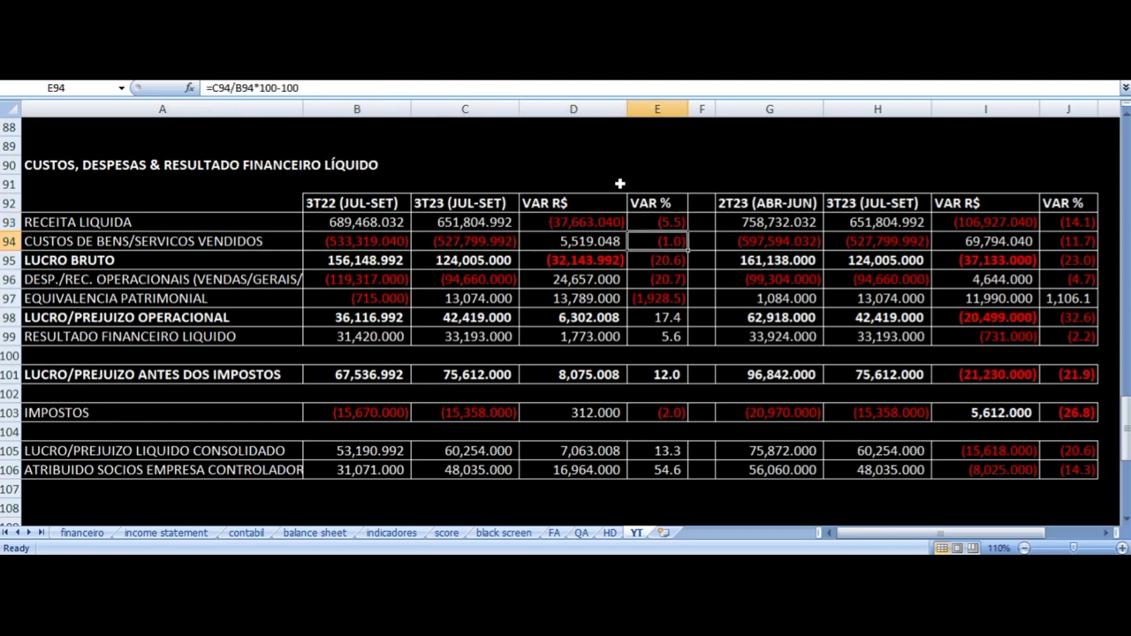
key(Left)
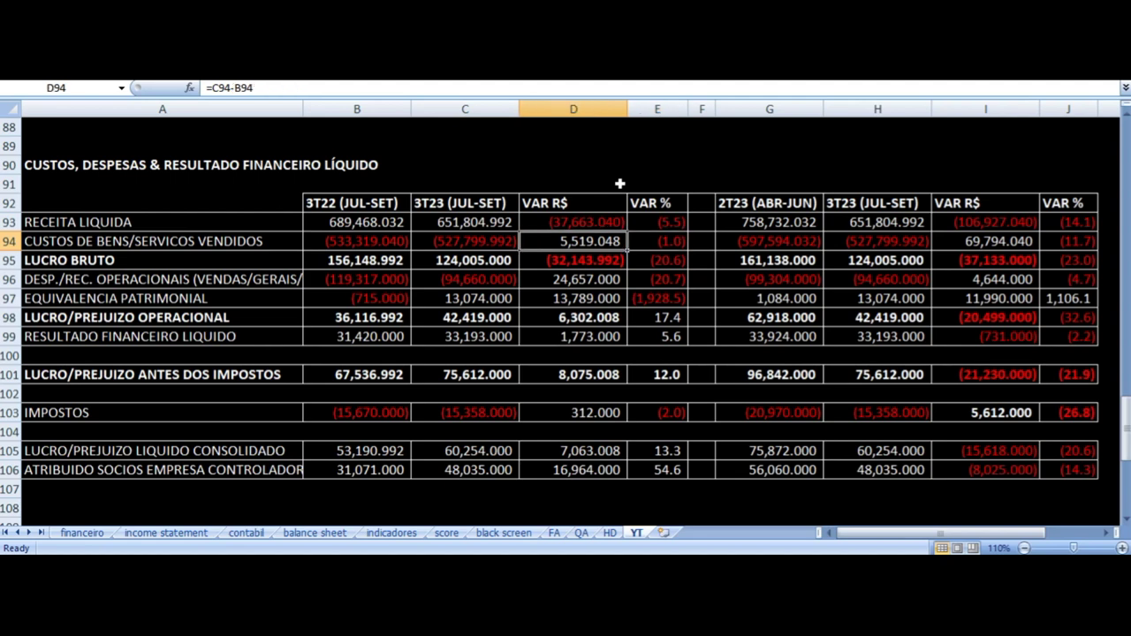
Examine the R$ and percentage variations of gross profit between 3T22 and 3T23.
key(Down)
key(Left)
key(Left)
key(Left)
key(Right)
key(Right)
key(Right)
key(Right)
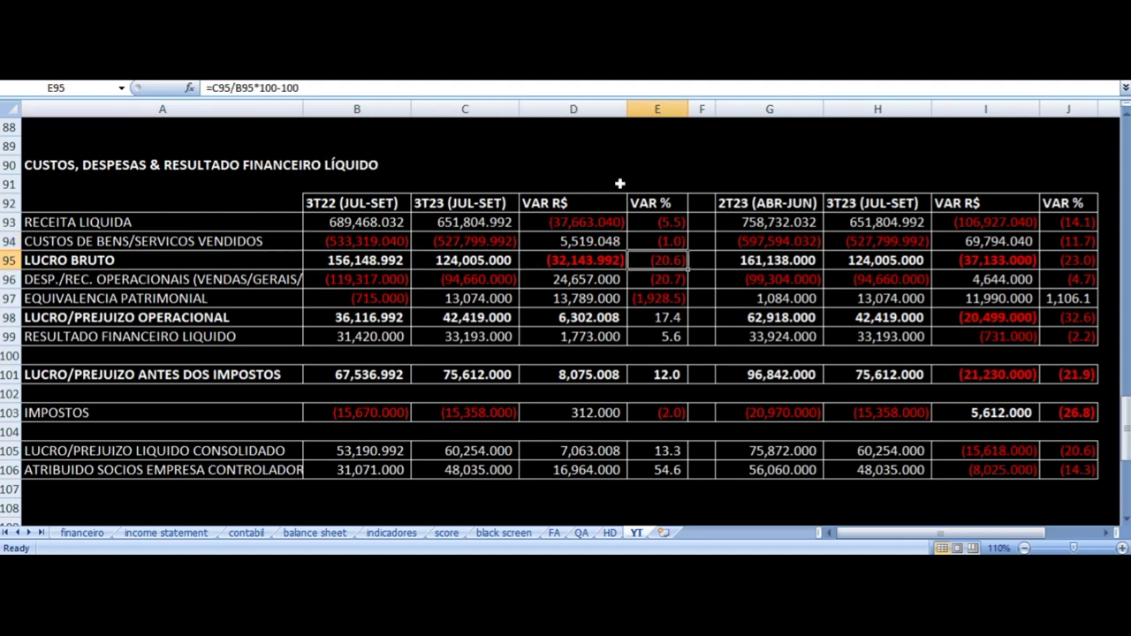
key(Left)
key(Right)
Compare operating expenses in 3T22 and 3T23, including their R$ and percentage variations.
key(Down)
key(Left)
key(Left)
key(Left)
key(Left)
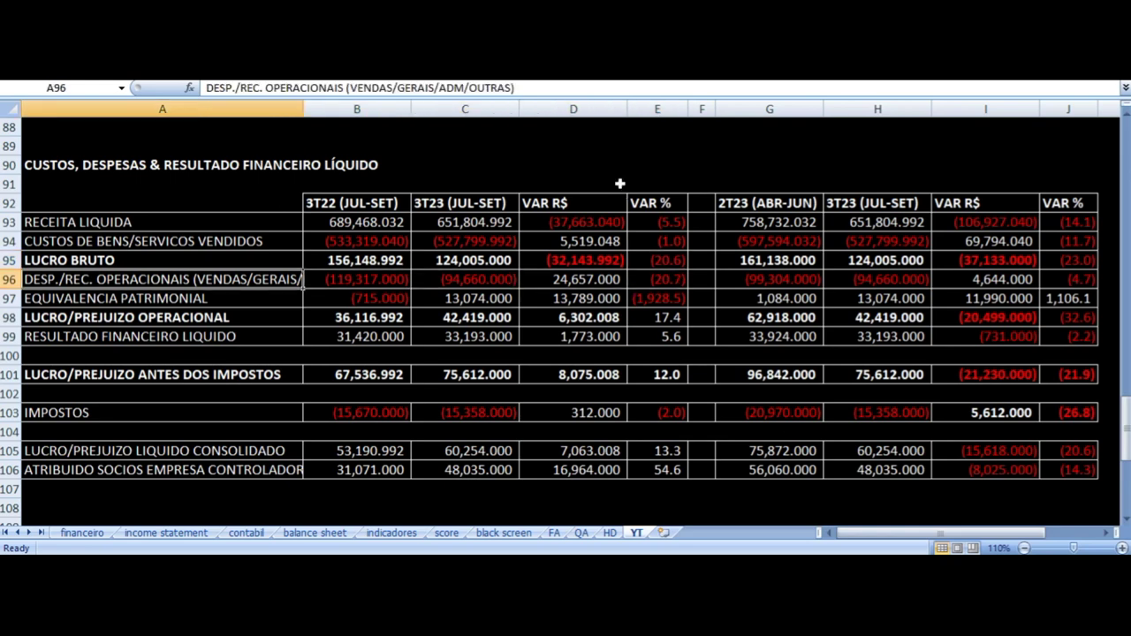
key(Right)
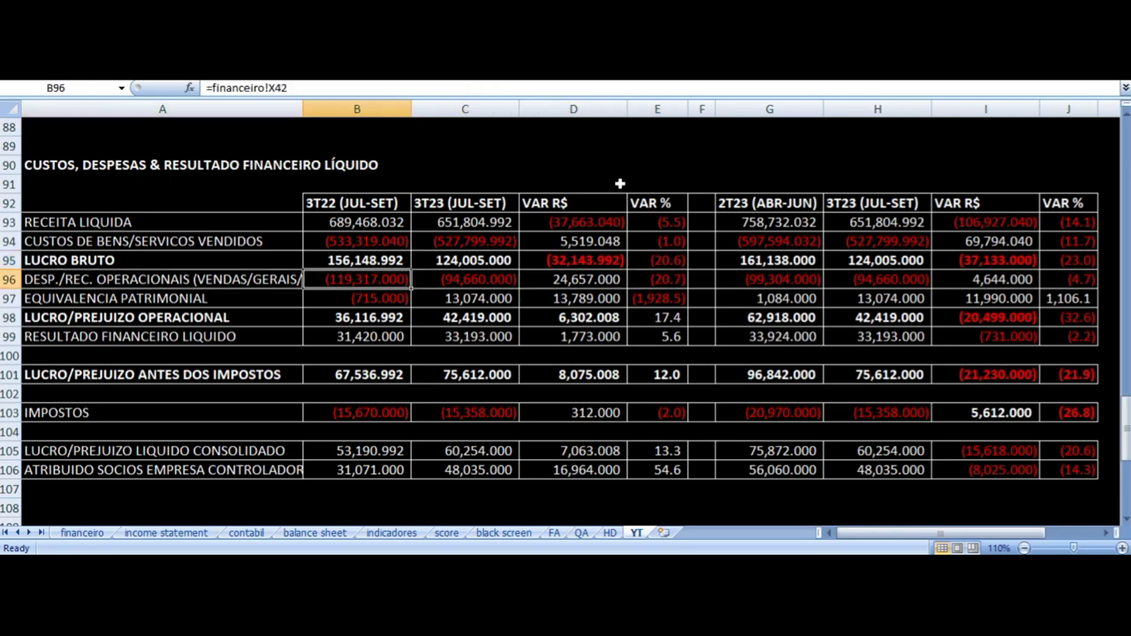
key(Right)
key(Right)
key(Right)
key(Left)
key(Left)
key(Left)
key(Left)
key(Right)
key(Right)
key(Left)
key(Right)
key(Right)
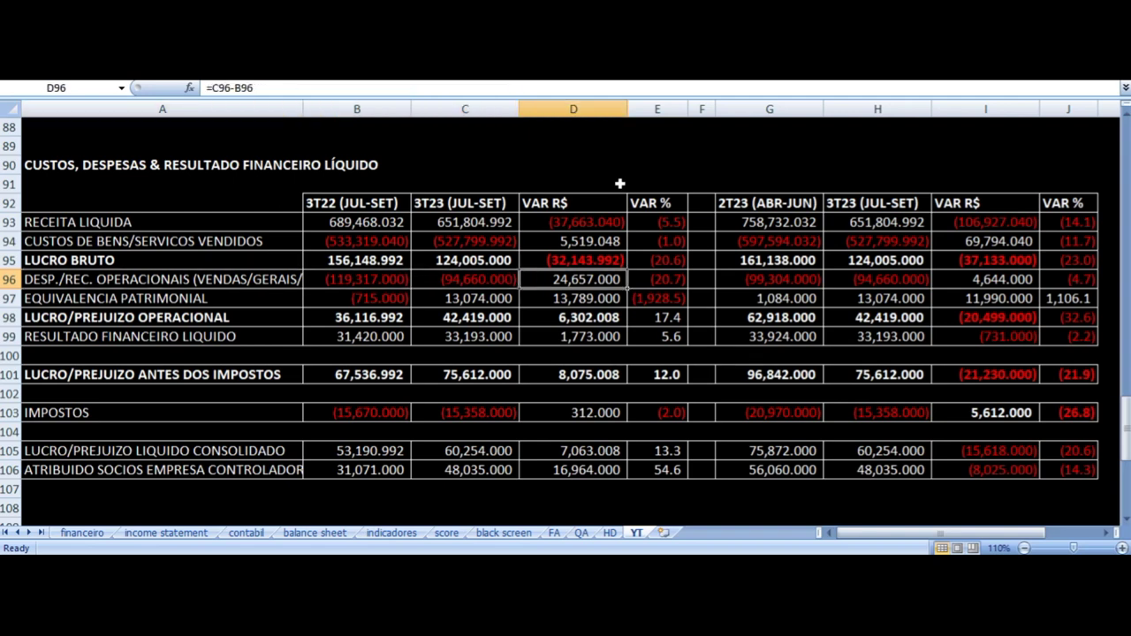
key(Left)
key(Left)
key(Left)
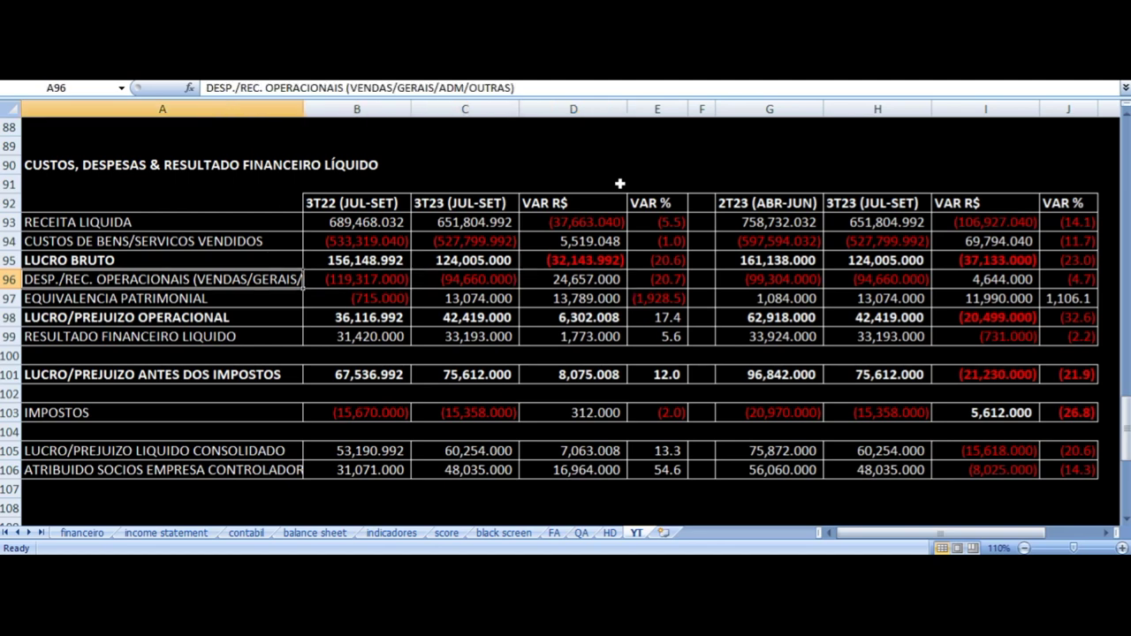
Examine the equity income row from 3T22 to 3T23 up to its R$ variation.
key(Down)
key(Right)
key(Right)
key(Right)
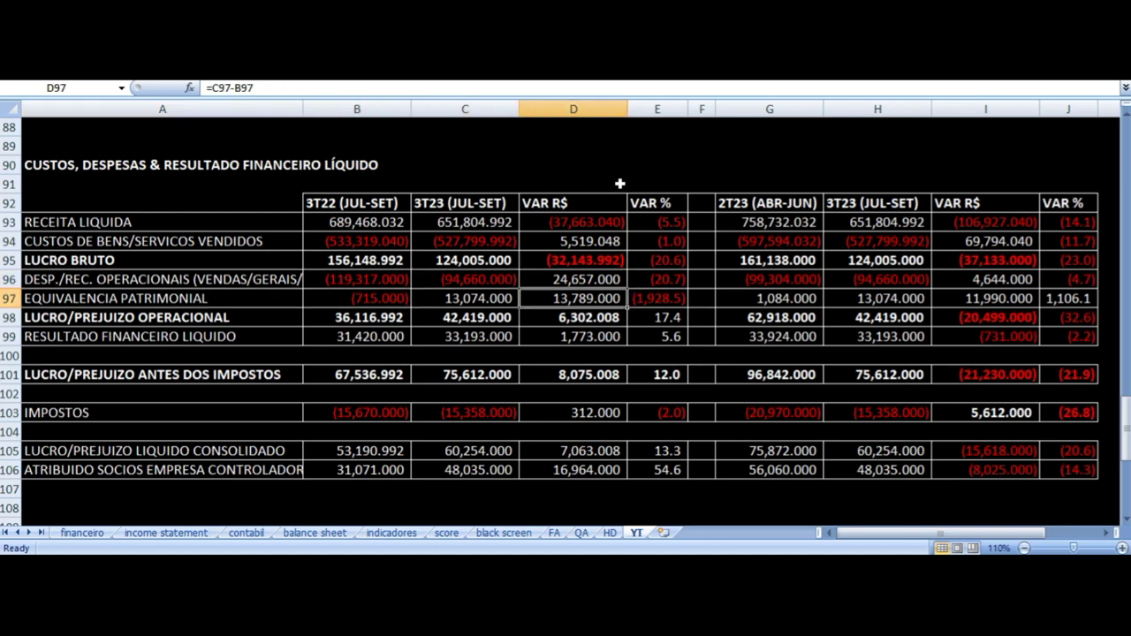
Recheck the operating expenses row and its R$ variation between 3T22 and 3T23.
key(Up)
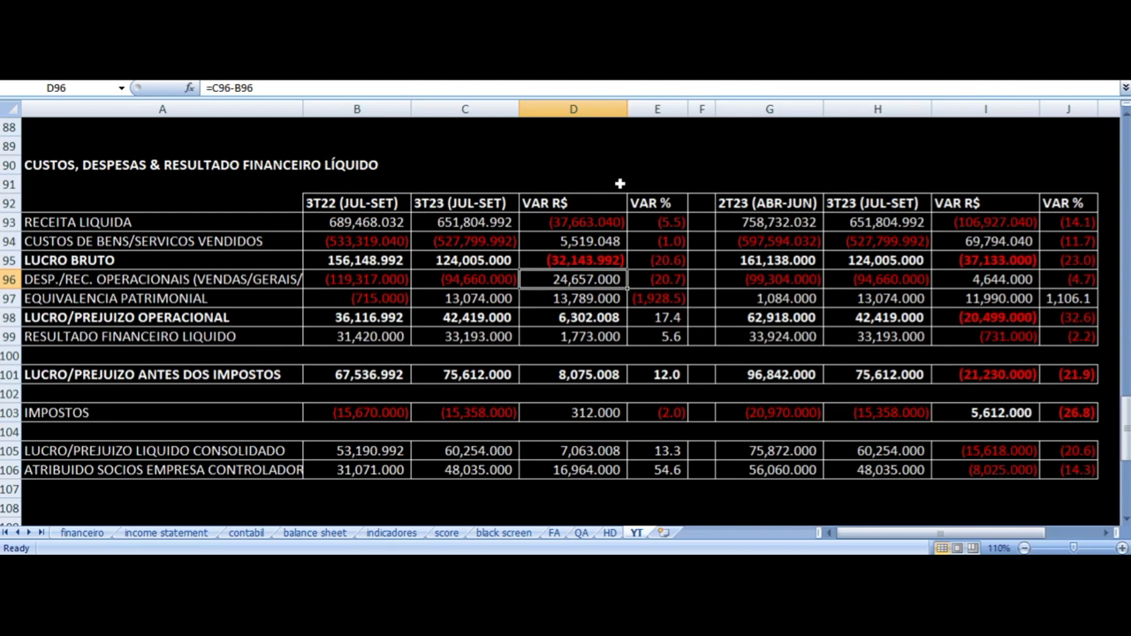
key(Left)
key(Left)
key(Left)
key(Right)
key(Right)
key(Right)
Revisit the equity income figures for 3T22 and 3T23 and their R$ variation.
key(Down)
key(Left)
key(Left)
key(Left)
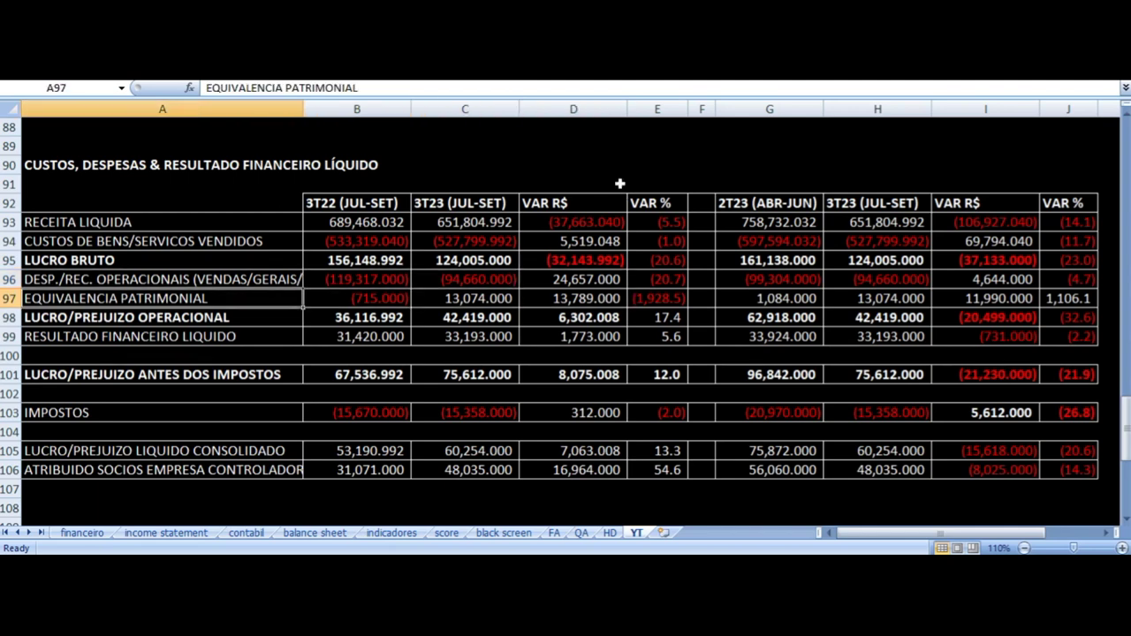
key(Right)
key(Right)
key(Right)
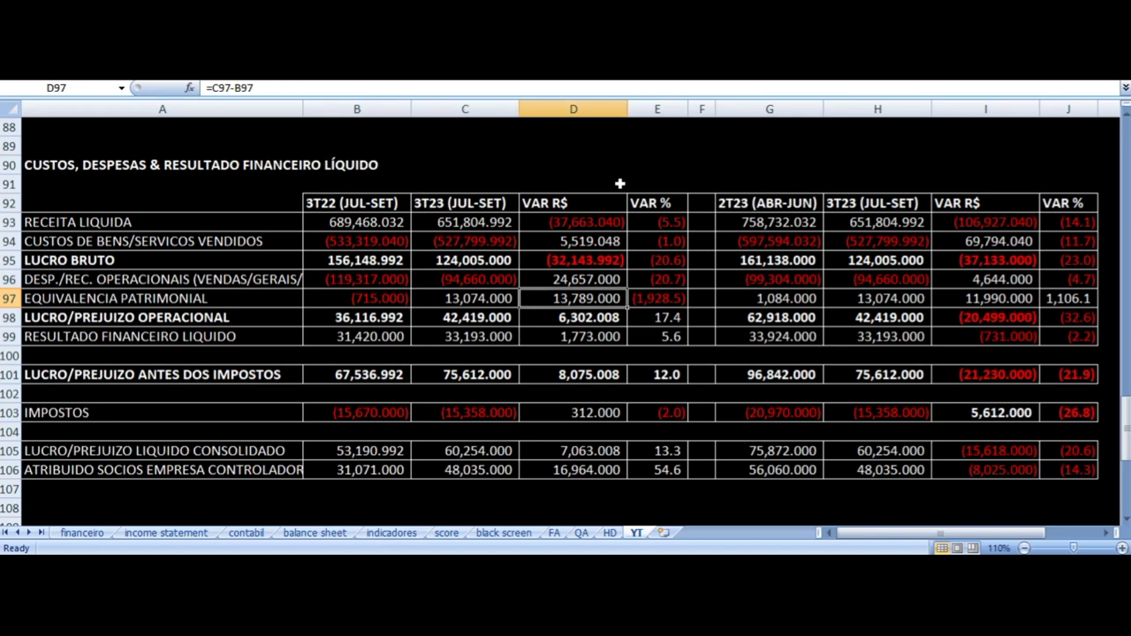
Scan the 3T22 to 3T23 R$ variations between operating expenses and profit before taxes.
key(Down)
key(Down)
key(Down)
key(Down)
key(Up)
key(Up)
key(Up)
key(Up)
key(Up)
Compare operating profit in 3T22 and 3T23, including its R$ and percentage variations.
key(Down)
key(Down)
key(Left)
key(Left)
key(Left)
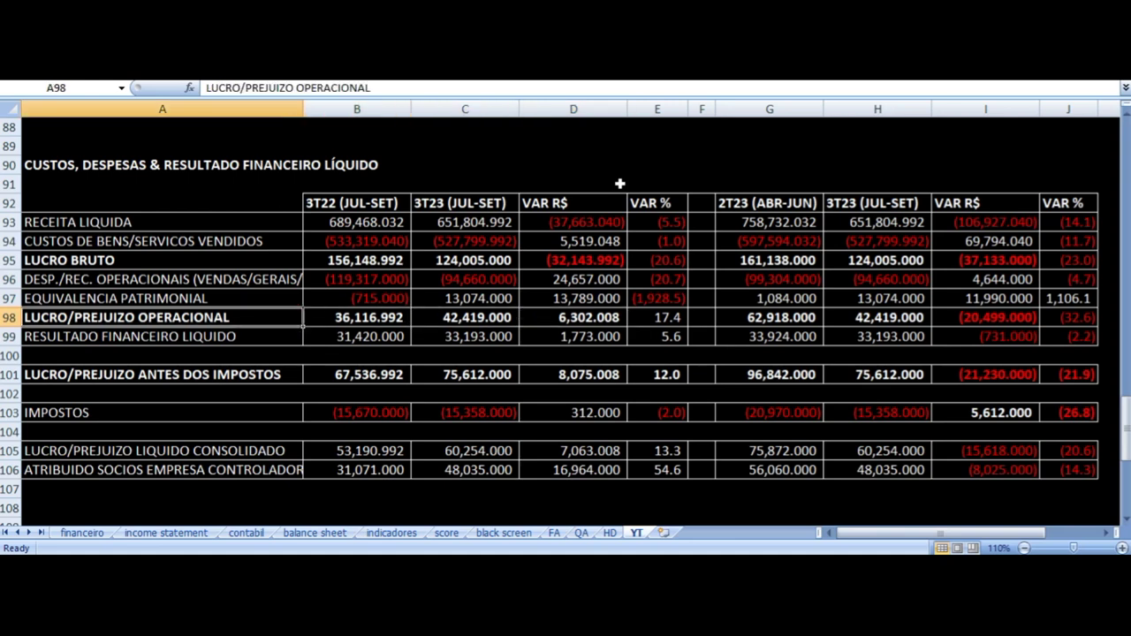
key(Right)
key(Right)
key(Right)
key(Right)
key(Left)
key(Left)
key(Left)
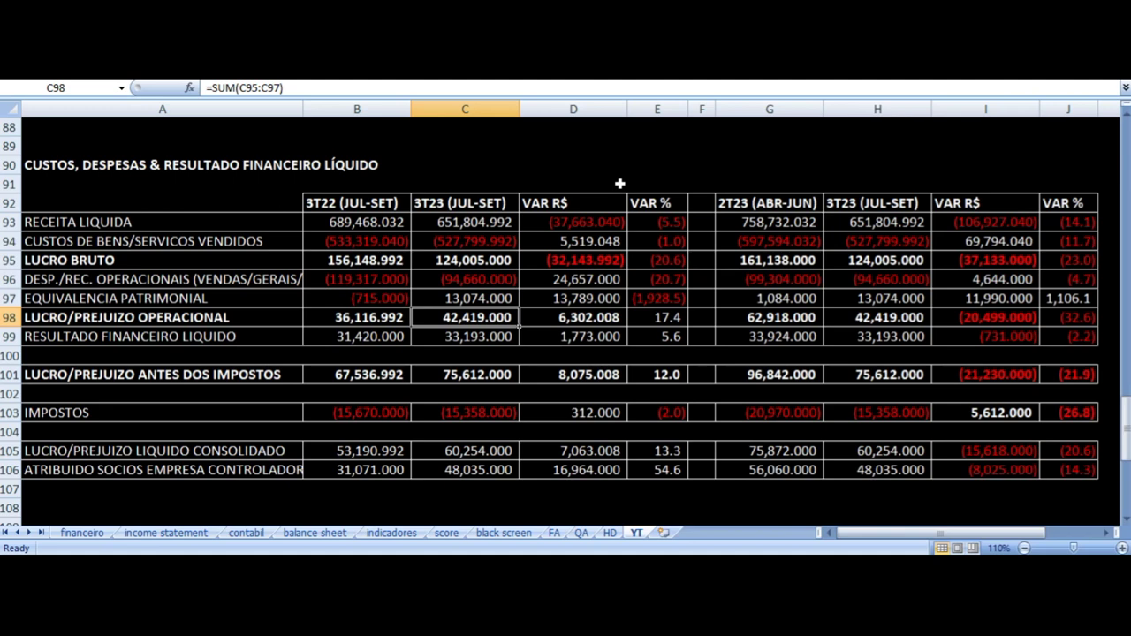
key(Right)
key(Right)
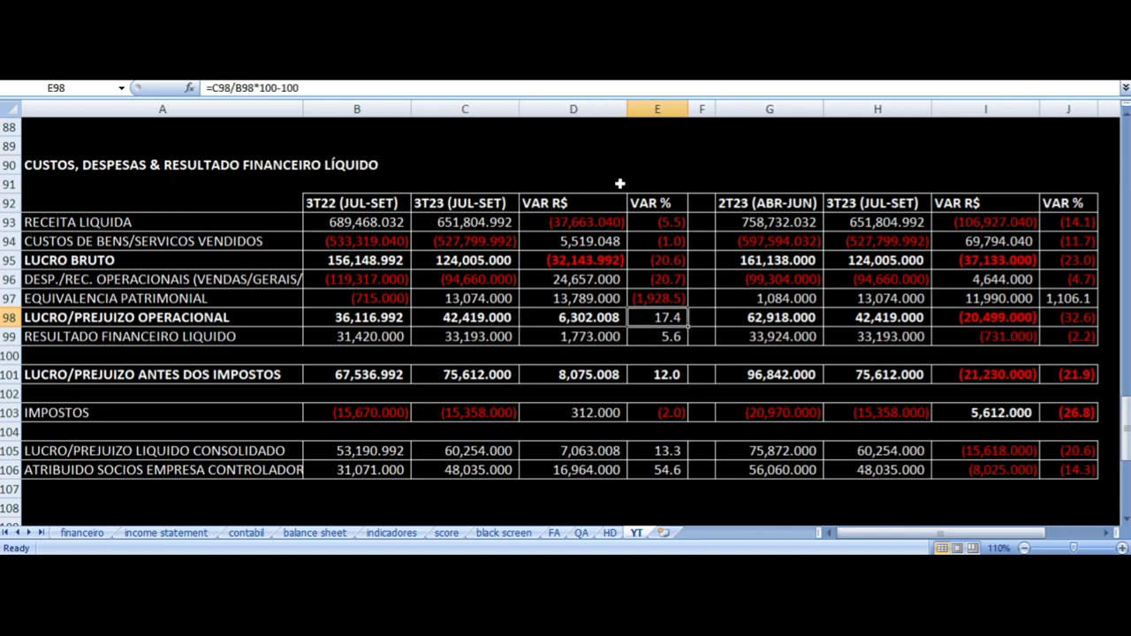
Recheck the R$ variations from equity income back up to cost of goods sold, and reread the cost row.
key(Left)
key(Up)
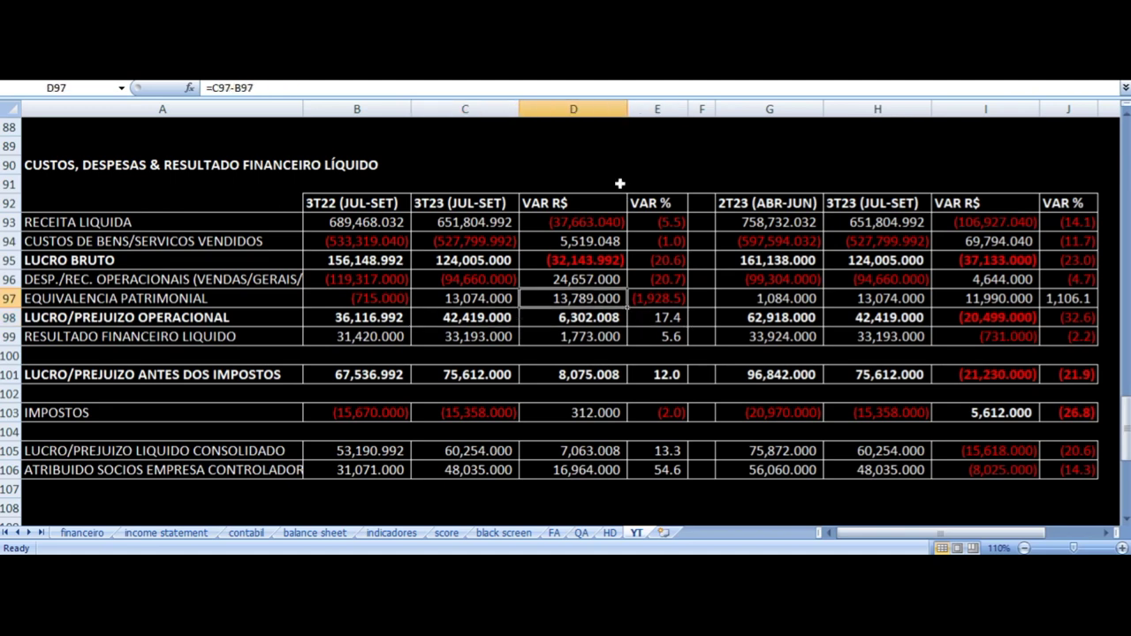
key(Up)
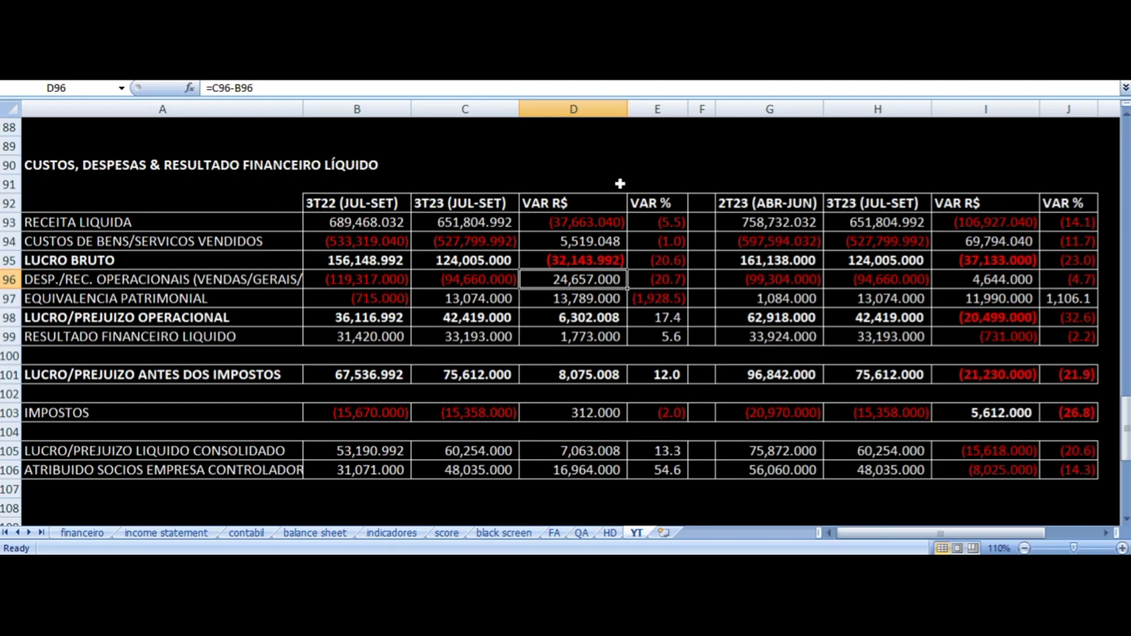
key(Up)
key(Up)
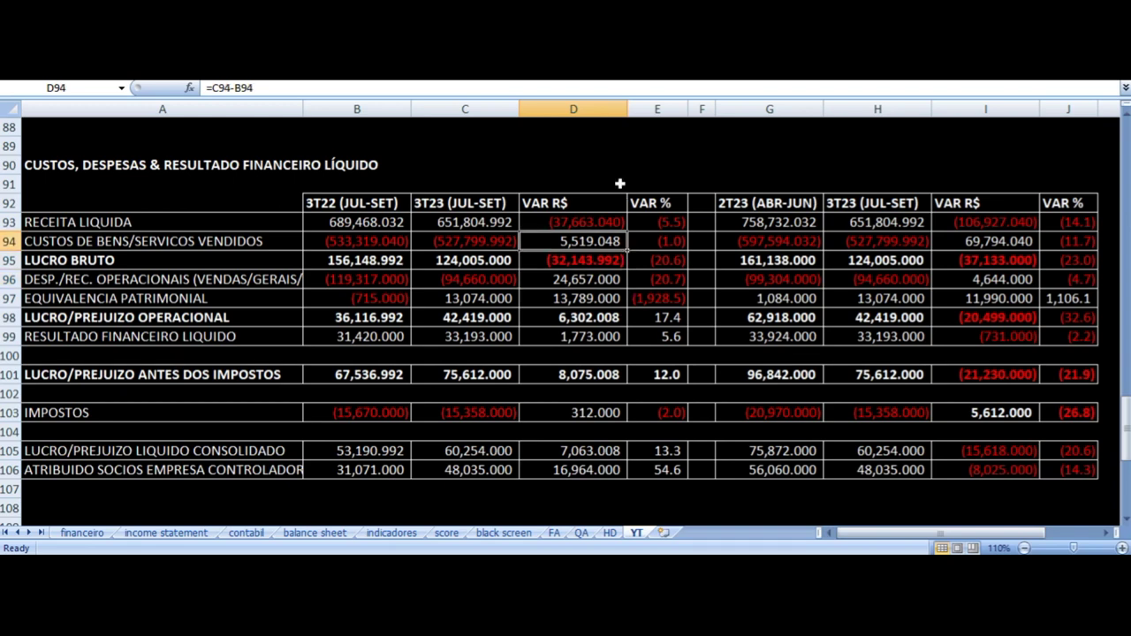
key(Left)
key(Left)
key(Left)
key(Right)
key(Right)
key(Right)
Examine the net financial result for 3T22 and 3T23 with its R$ and percentage variations.
key(Down)
key(Down)
key(Down)
key(Down)
key(Down)
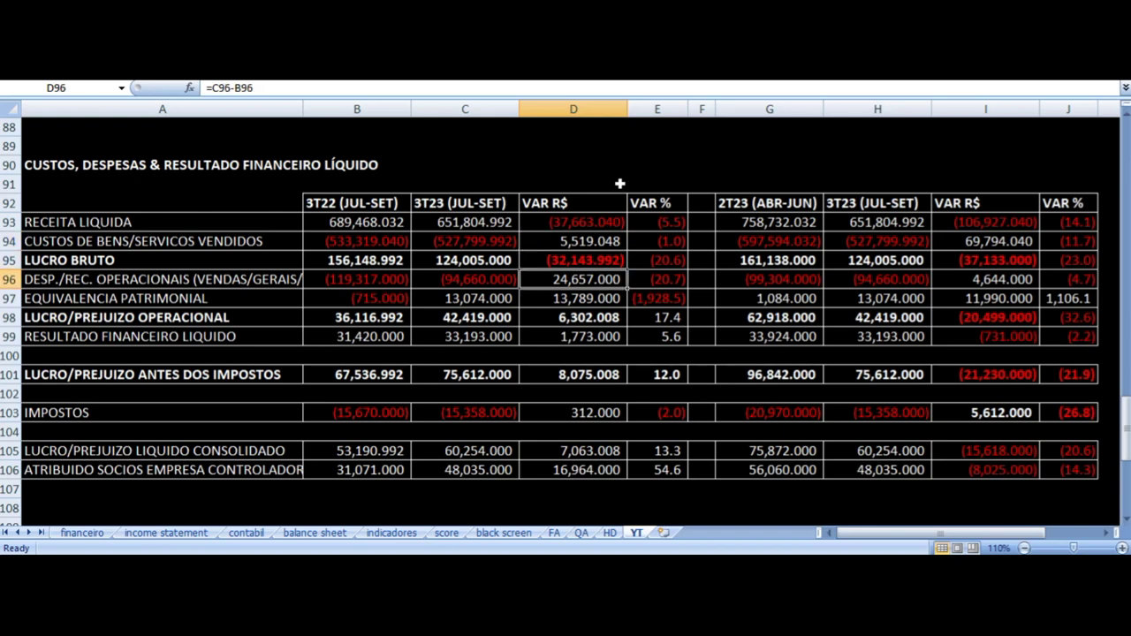
key(Home)
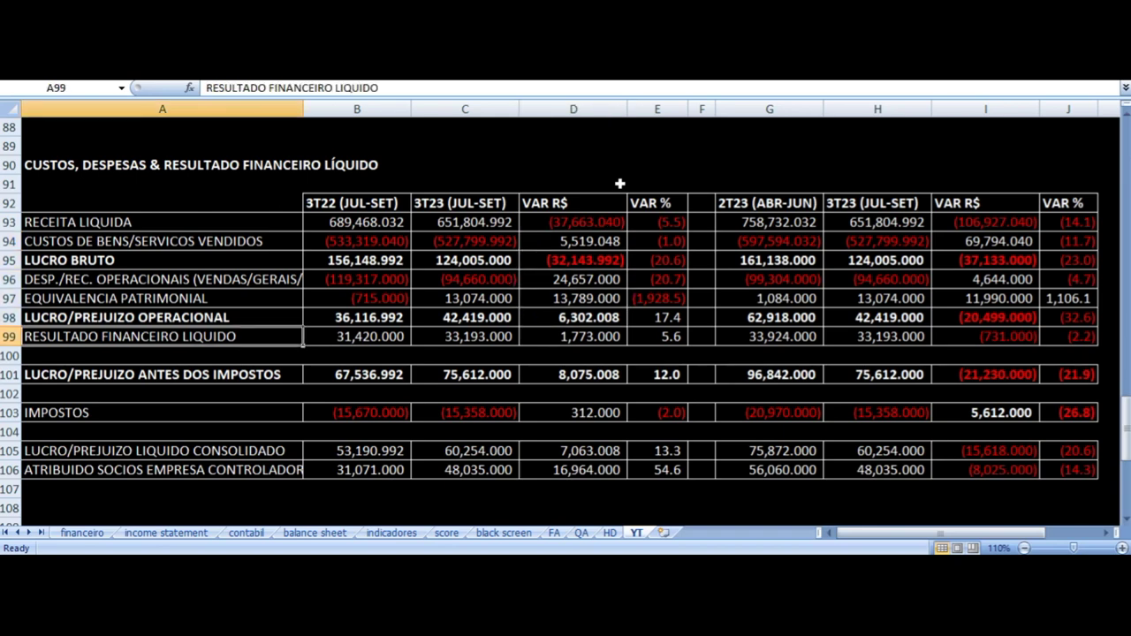
key(Right)
key(Right)
key(Right)
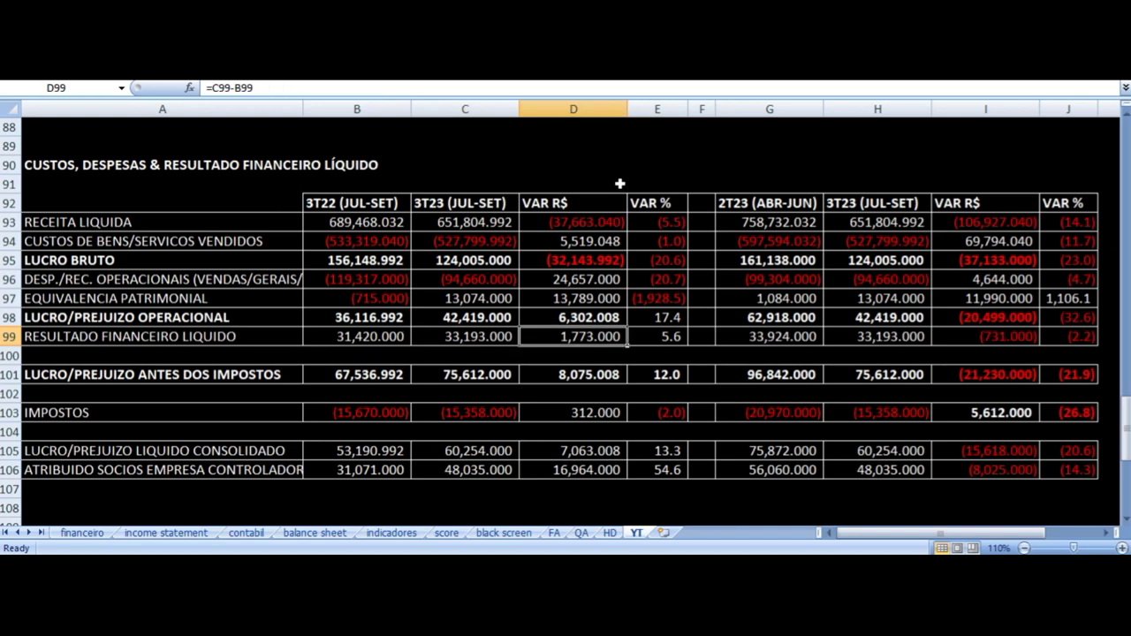
key(Right)
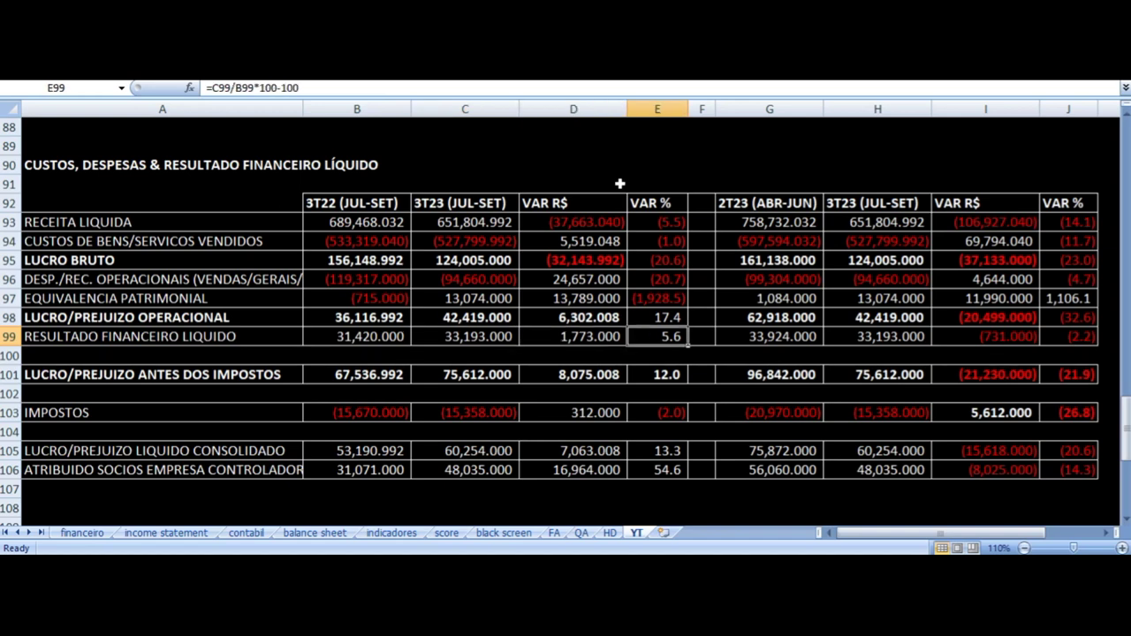
Examine the R$ and percentage variations in profit before taxes between 3T22 and 3T23.
key(Left)
key(Down)
key(Down)
key(Down)
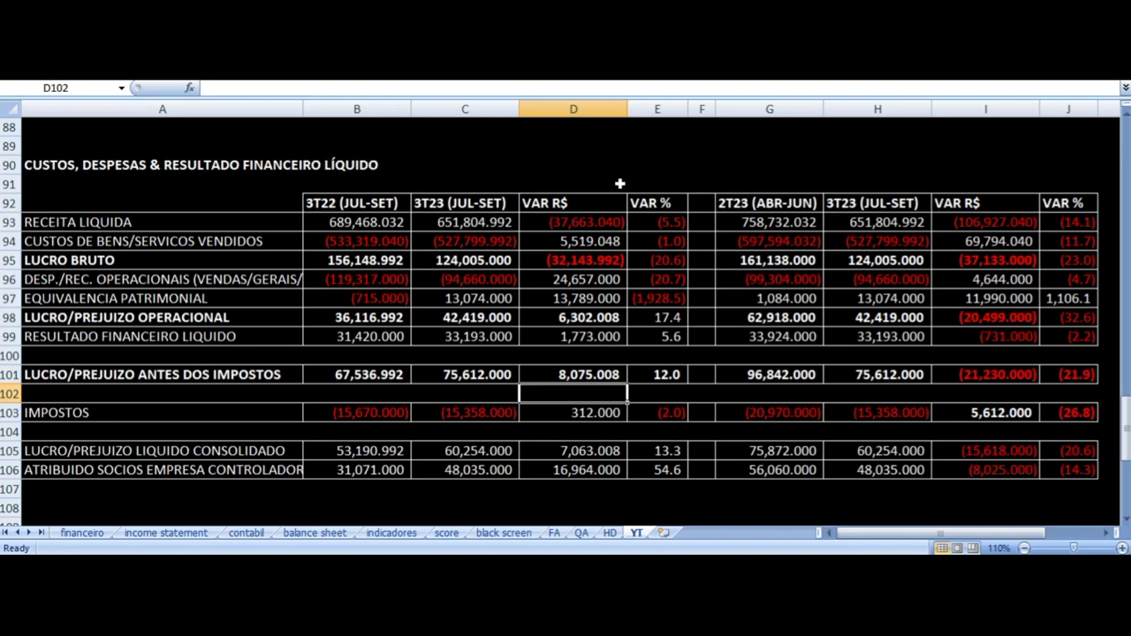
key(Right)
key(Right)
key(Up)
key(Left)
Review the taxes row for 3T22 and 3T23, including its R$ and percentage variations.
key(Down)
key(Down)
key(Left)
key(Left)
key(Left)
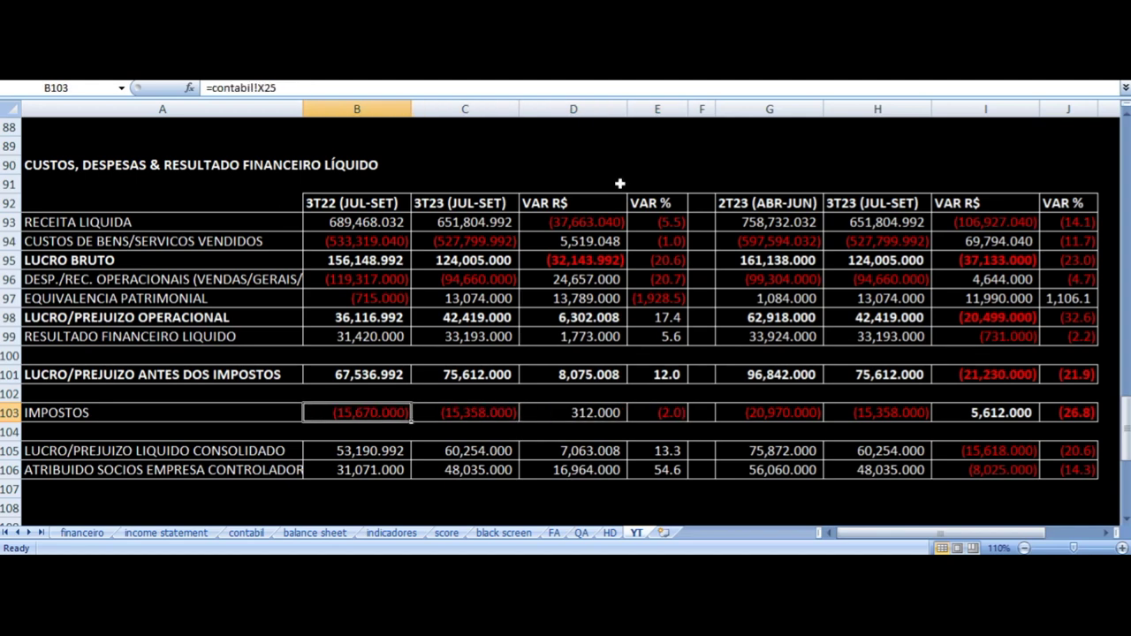
key(Left)
key(Right)
key(Right)
key(Right)
Compare consolidated net profit in 3T22 and 3T23, with its R$ and percentage variations.
key(Down)
key(Down)
key(Down)
key(Down)
key(Up)
key(Up)
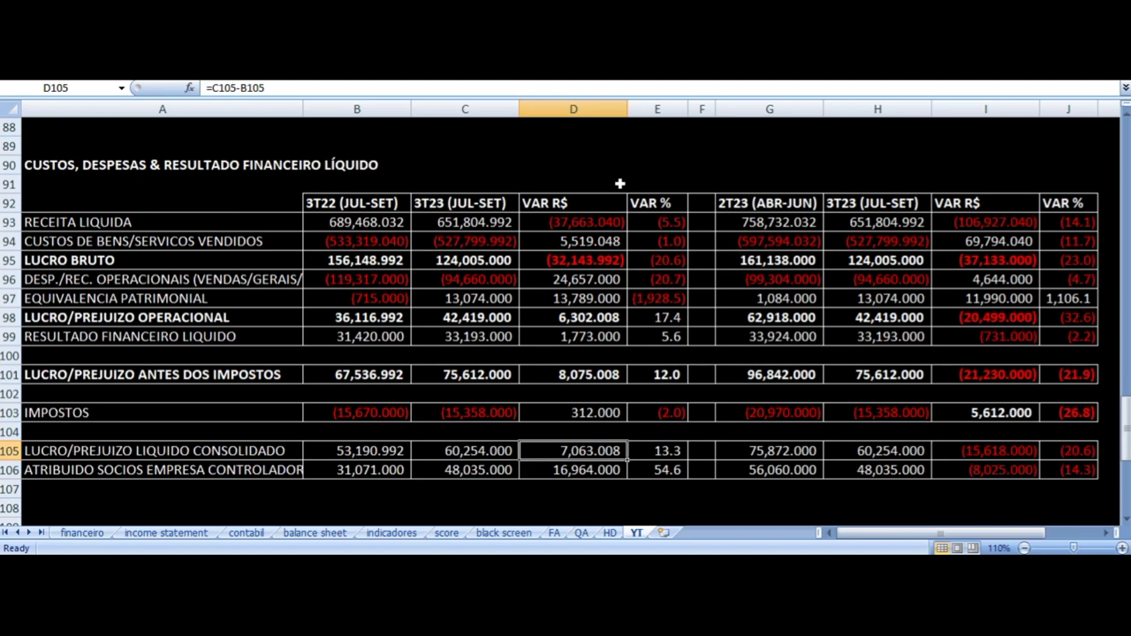
key(Left)
key(Left)
key(Left)
key(Right)
key(Right)
key(Right)
key(Right)
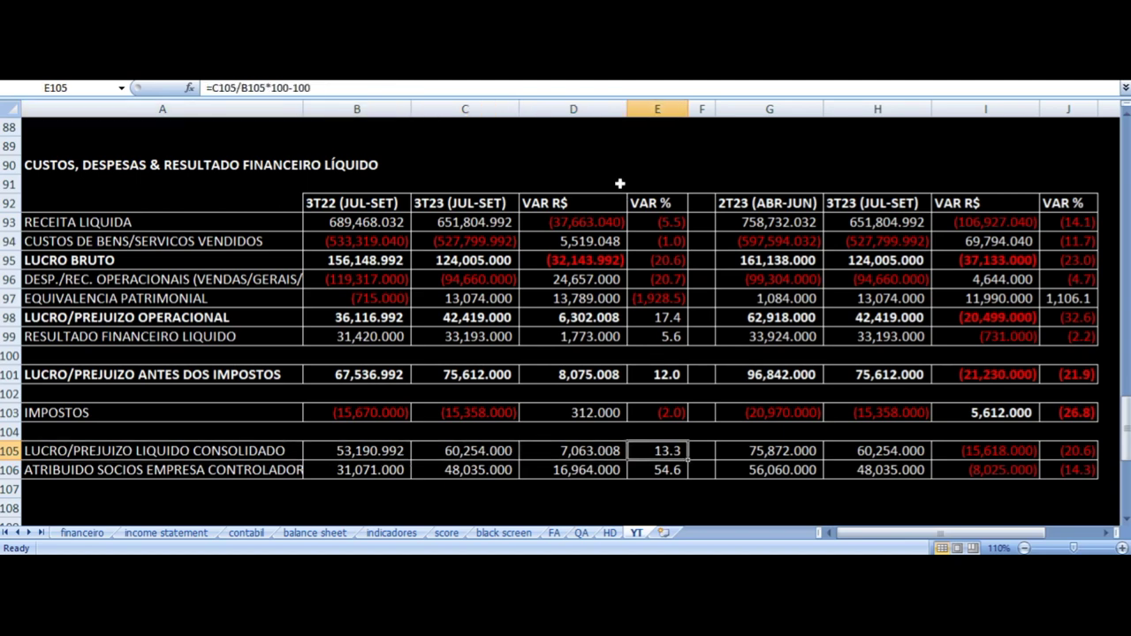
key(Left)
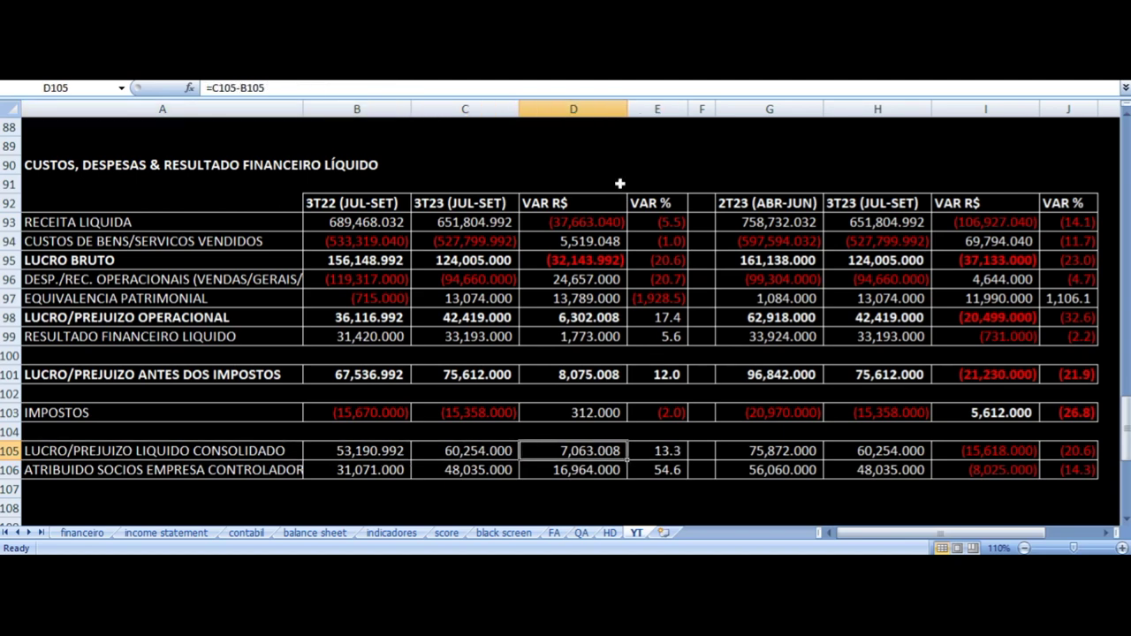
Compare the net profit attributed to the controlling company's shareholders in 3T22 and 3T23, with its R$ and percentage variations.
key(Down)
key(Left)
key(Left)
key(Left)
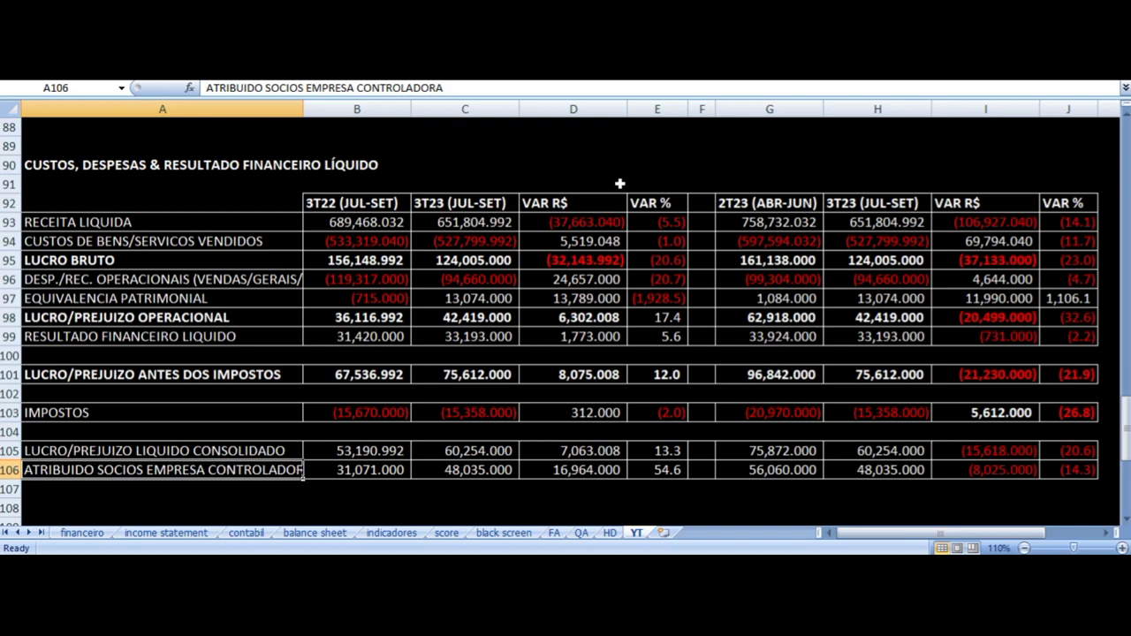
key(Right)
key(Right)
key(Right)
key(Right)
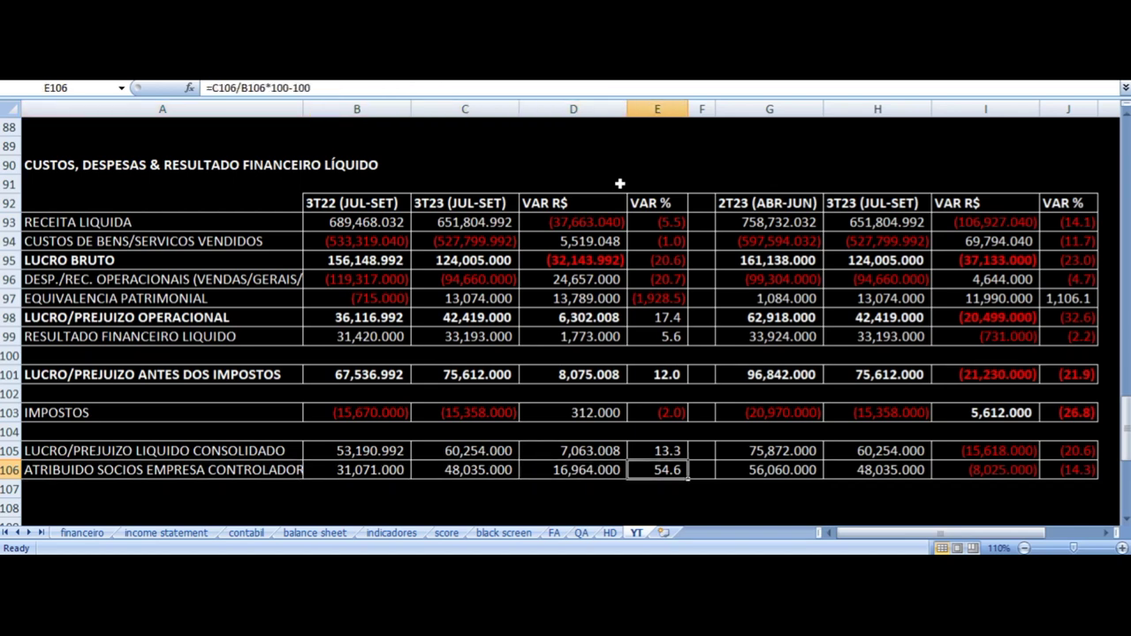
key(Left)
key(Left)
key(Left)
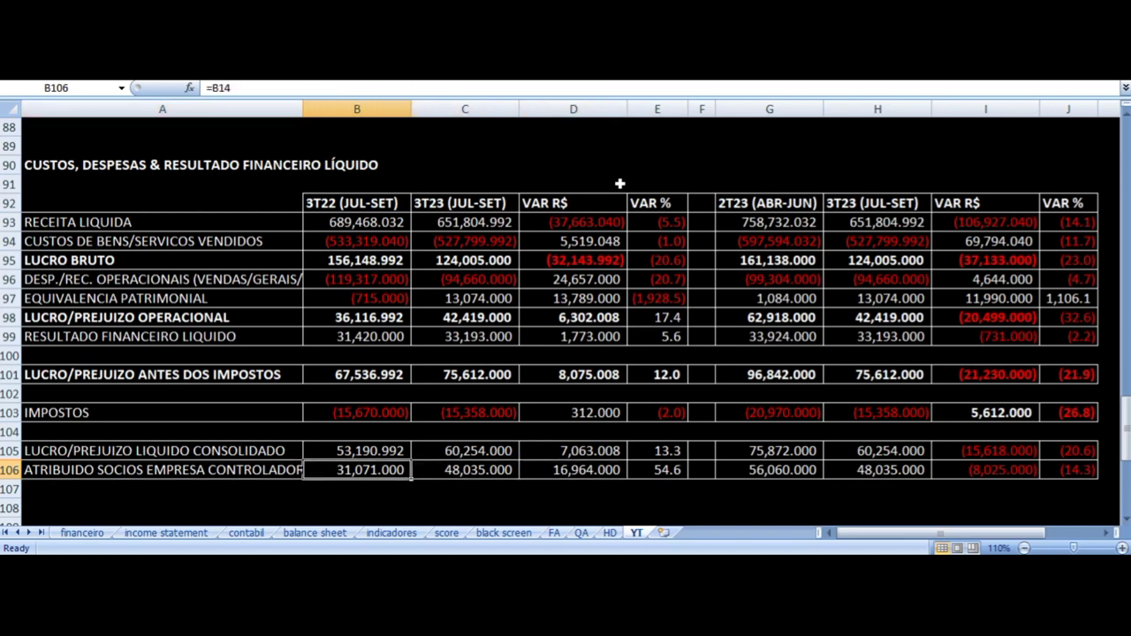
key(Right)
key(Right)
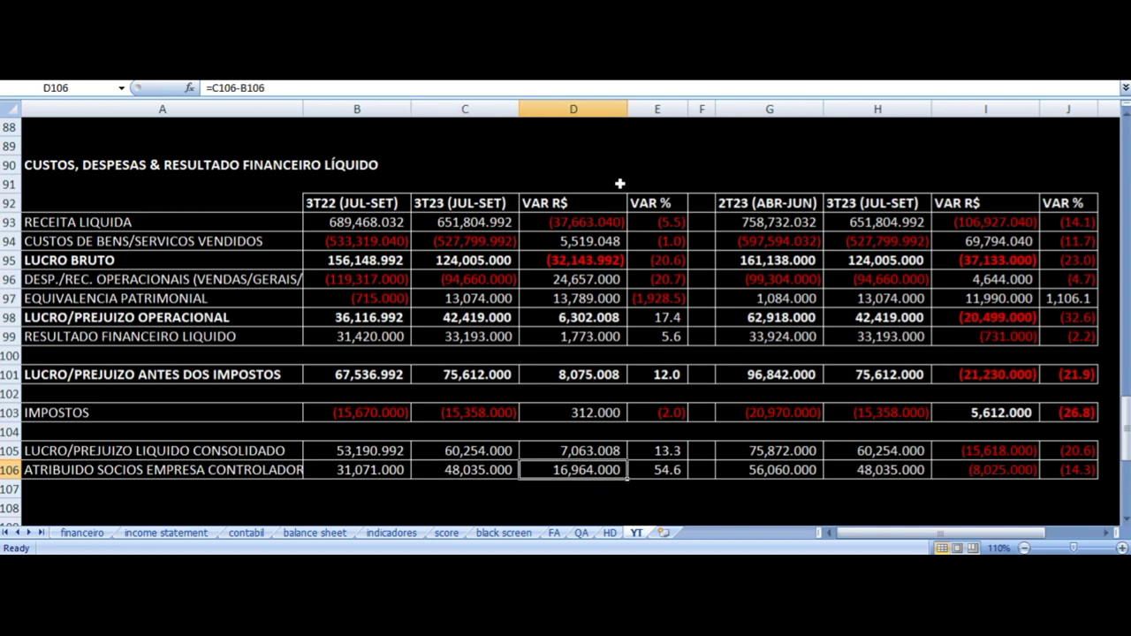
Turn to the 2T23 versus 3T23 comparison and read the net revenue row through its percentage variation.
key(Right)
key(Right)
key(Up)
key(Up)
key(Up)
key(Up)
key(Up)
key(Up)
key(Up)
key(Up)
key(Up)
key(Up)
key(Up)
key(Up)
key(Up)
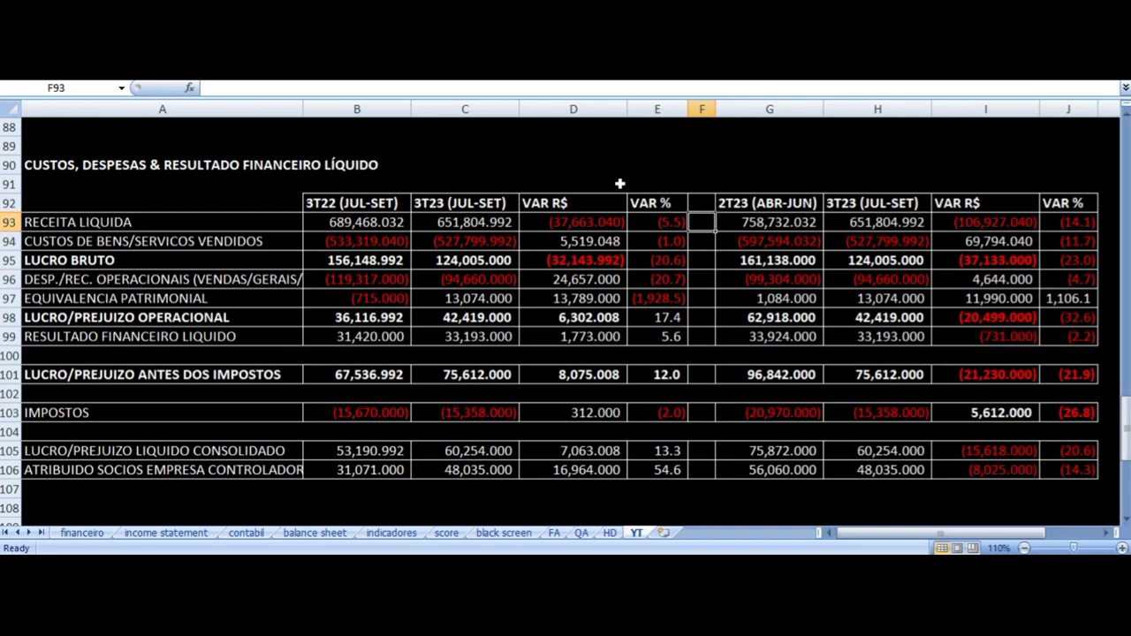
key(Right)
key(Right)
key(Right)
key(Right)
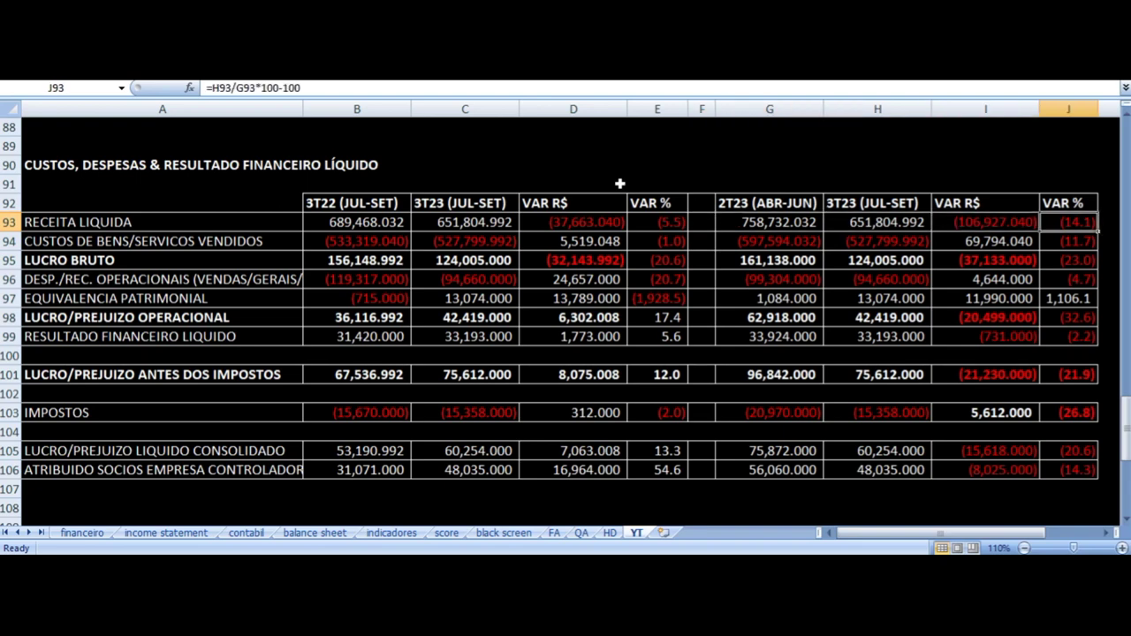
Scan the 2T23 to 3T23 percentage variations from net revenue down to profit attributed to the controlling company's shareholders.
key(Down)
key(Down)
key(Down)
key(Down)
key(Down)
key(Down)
key(Down)
key(Down)
key(Down)
key(Down)
key(Down)
key(Down)
key(Down)
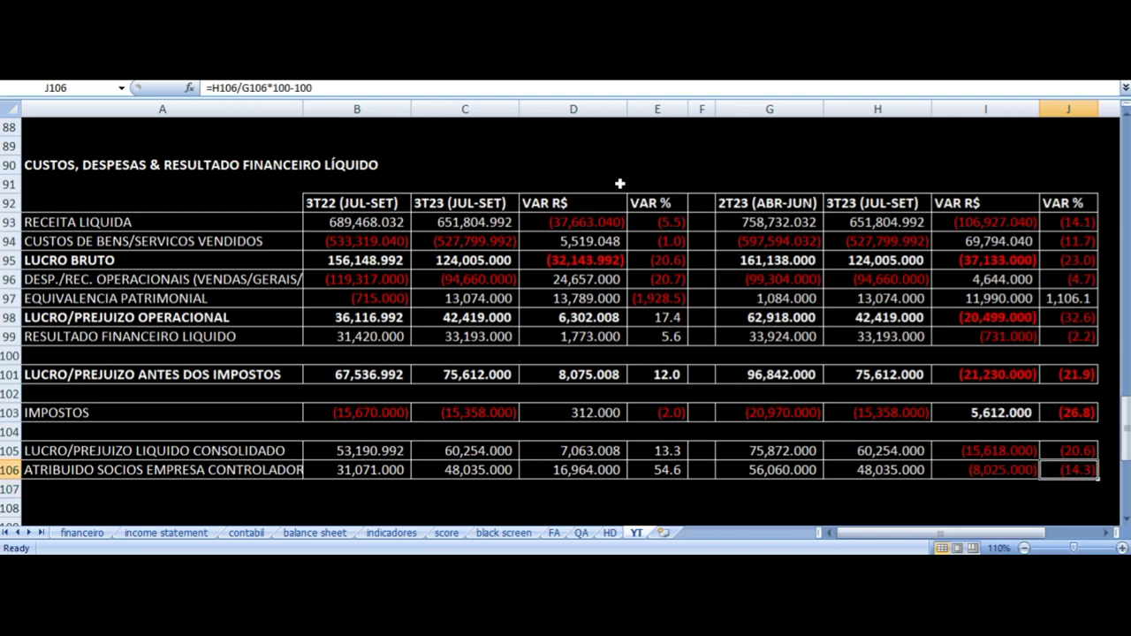
Recheck the 2T23 to 3T23 percentage variations from consolidated net profit back up to cost of goods and services sold.
key(Up)
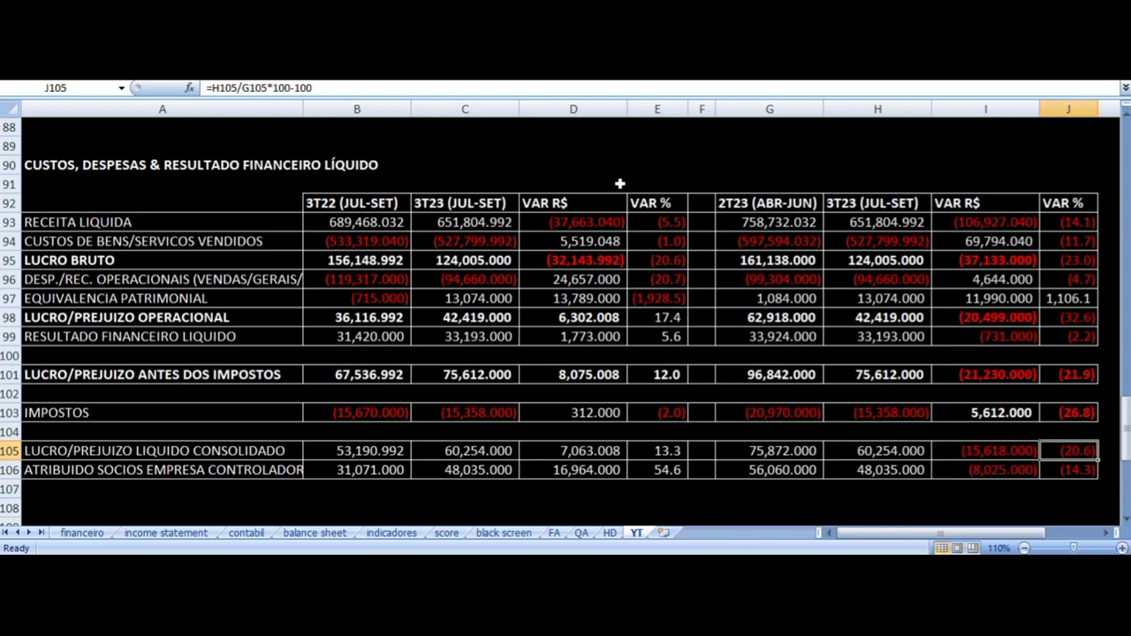
key(Up)
key(Up)
key(Up)
key(Up)
key(Up)
key(Up)
key(Up)
key(Up)
key(Up)
key(Up)
key(Up)
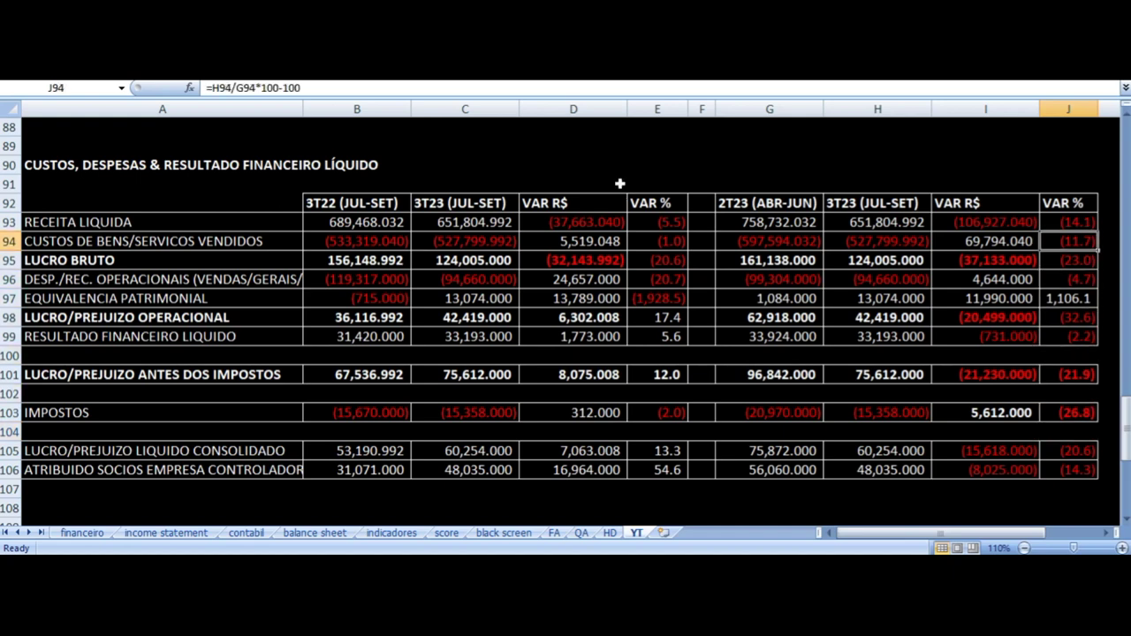
Compare cost of goods and services sold in 2T23 and 3T23, including its R$ and percentage variations.
key(Left)
key(Left)
key(Left)
key(Left)
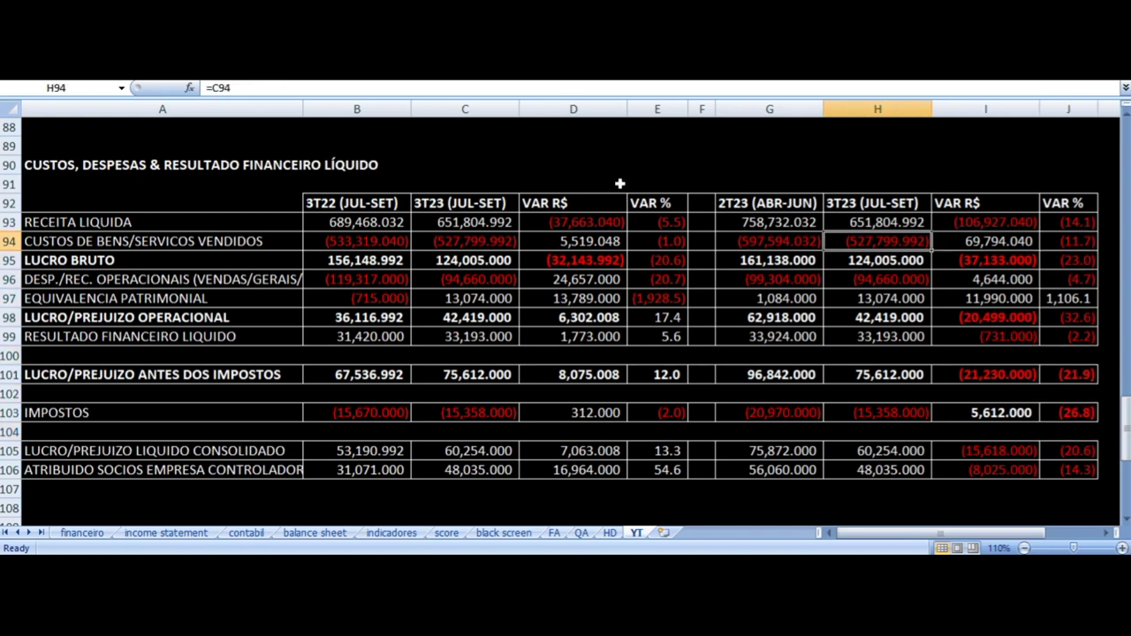
key(Right)
key(Right)
key(Right)
key(Right)
key(Left)
key(Left)
key(Left)
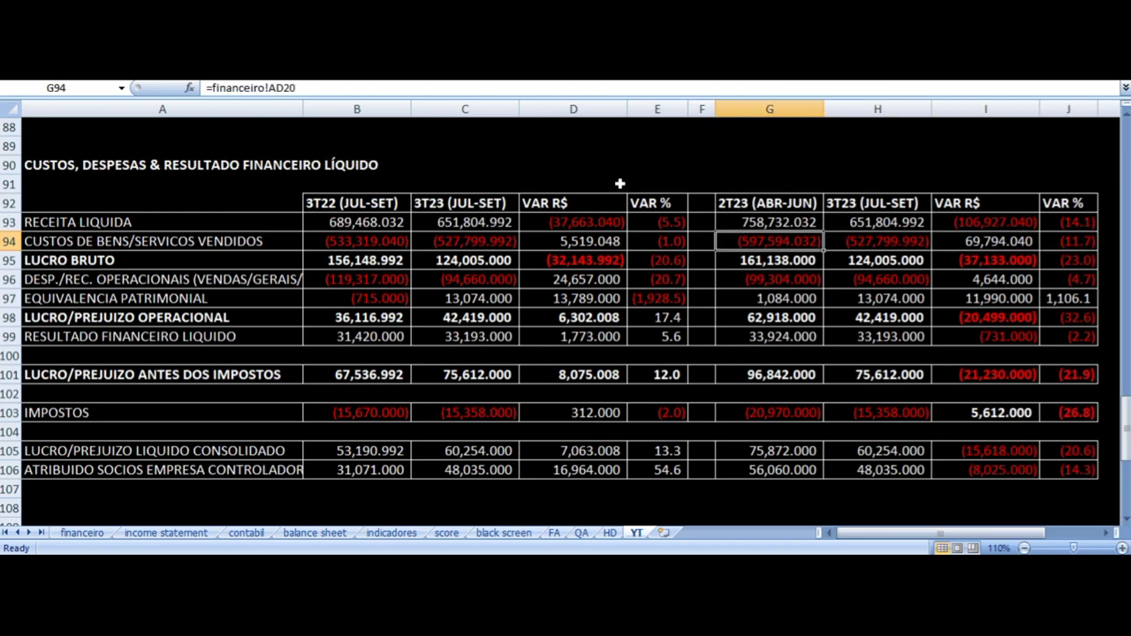
key(Right)
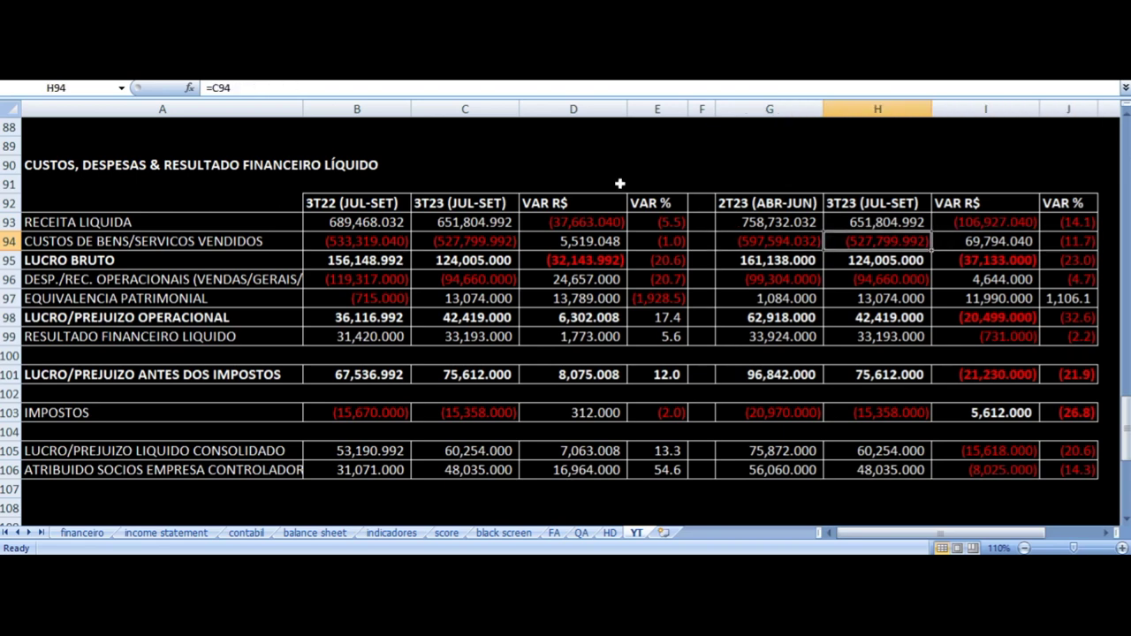
Examine gross profit for 3T23 and its R$ and percentage variations from 2T23.
key(Down)
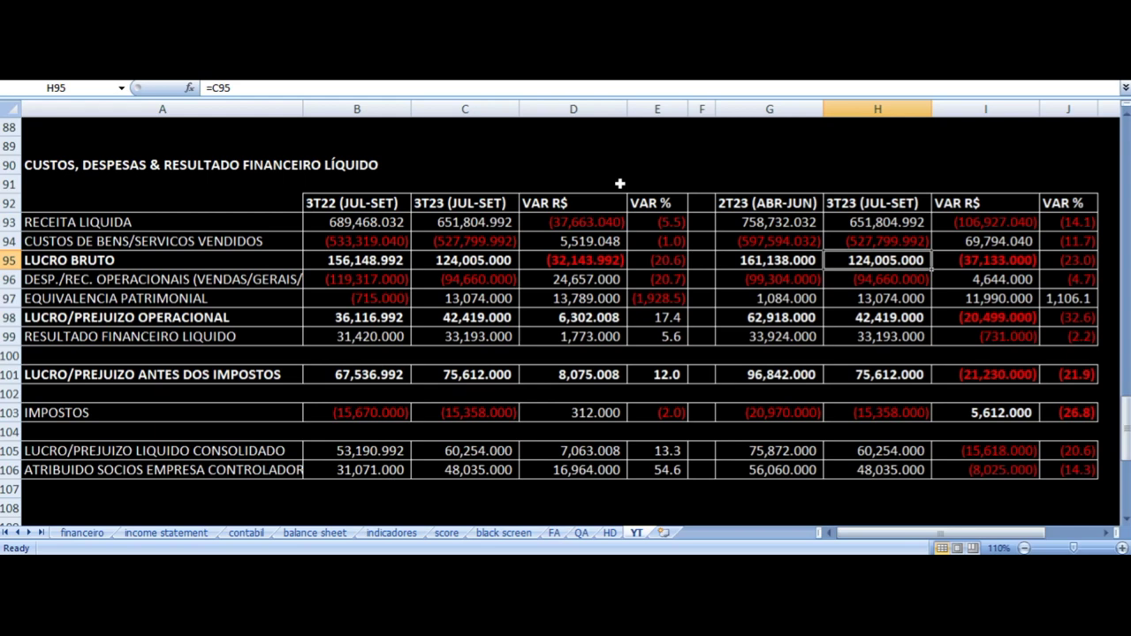
key(Right)
key(Right)
key(Left)
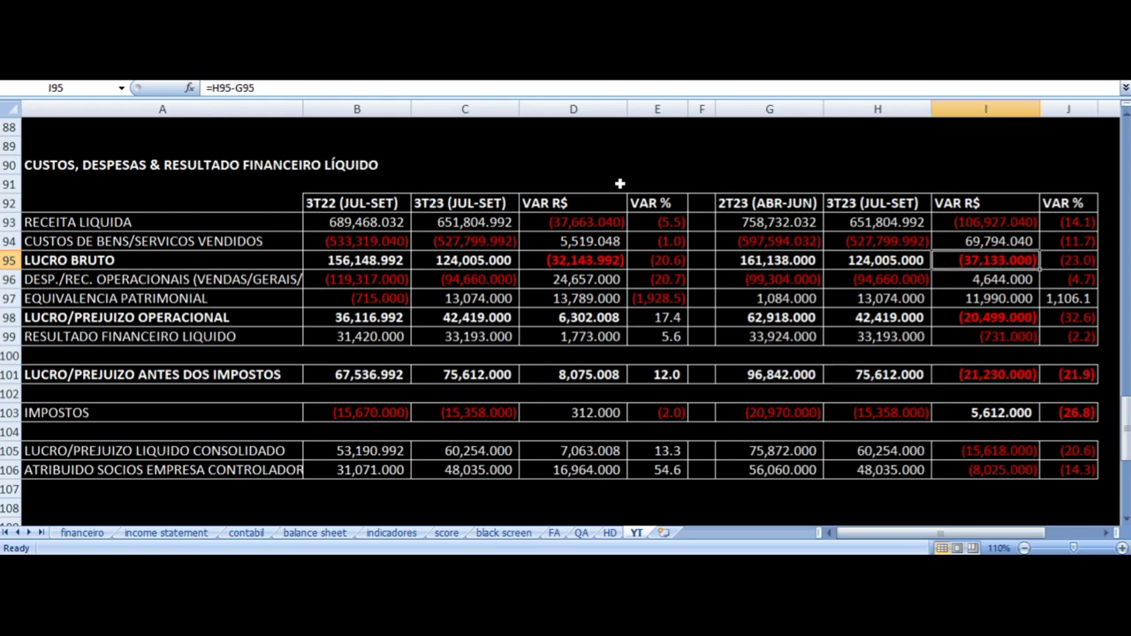
Compare operating expenses and income in 2T23 and 3T23, including the R$ and percentage variations.
key(Down)
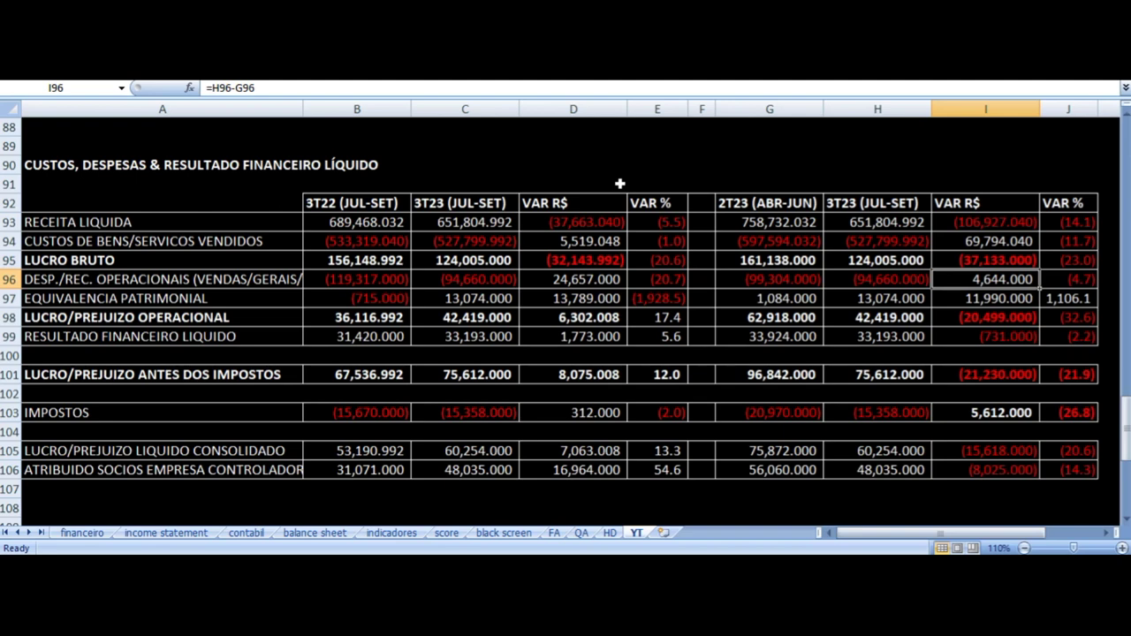
key(Left)
key(Left)
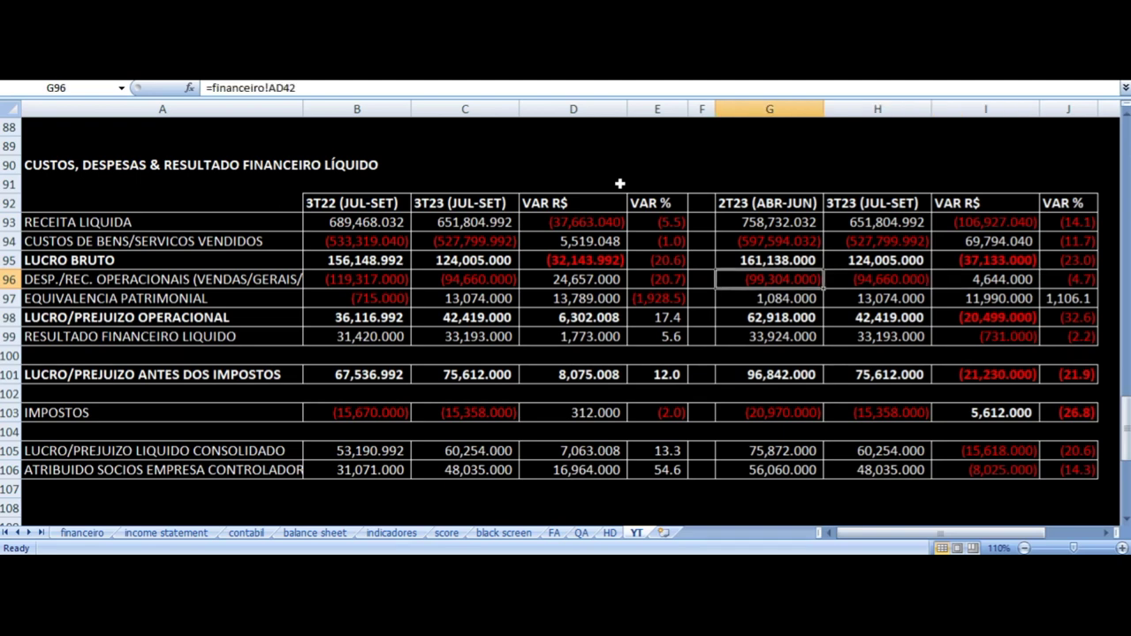
key(Right)
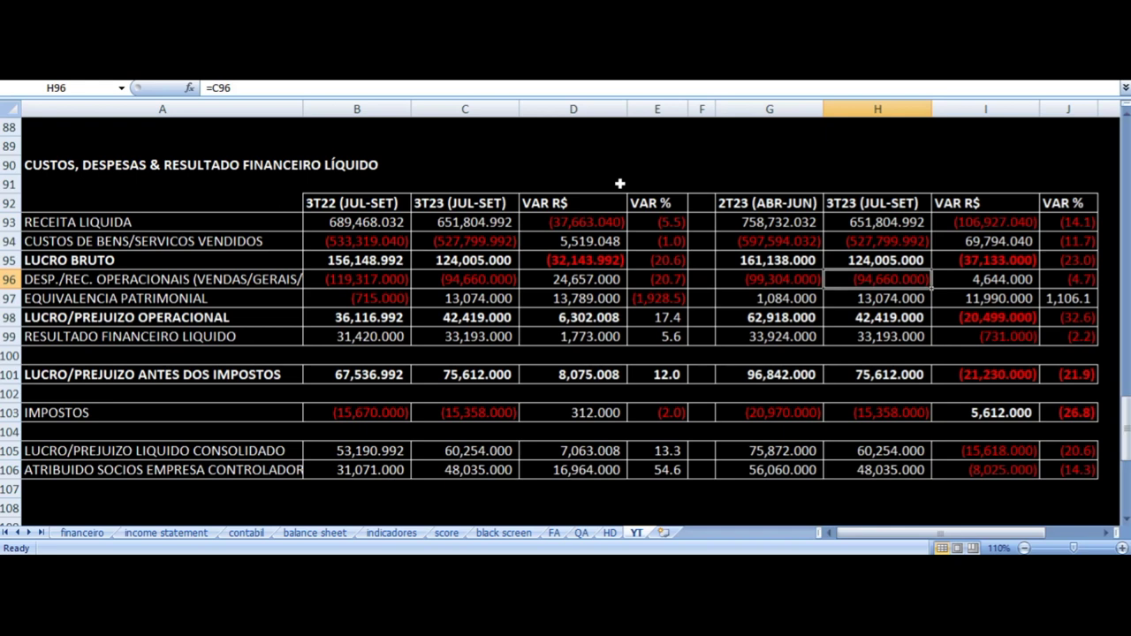
key(Left)
key(Right)
key(Right)
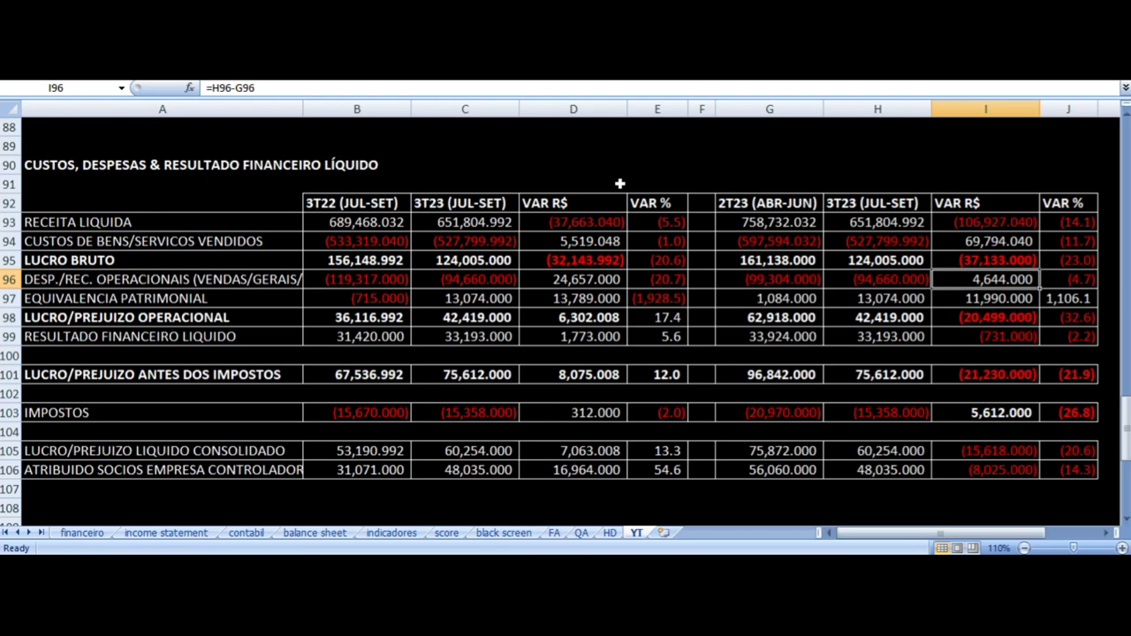
key(Right)
key(Left)
key(Left)
key(Left)
Review equity income in 2T23 and 3T23 and its R$ variation.
key(Down)
key(Right)
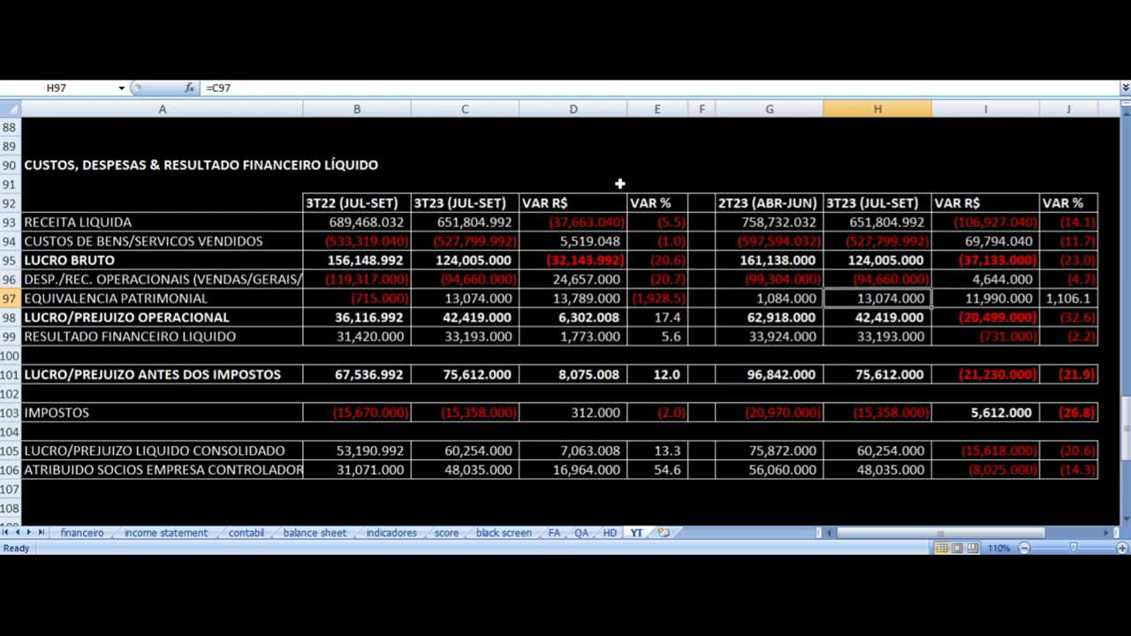
key(Right)
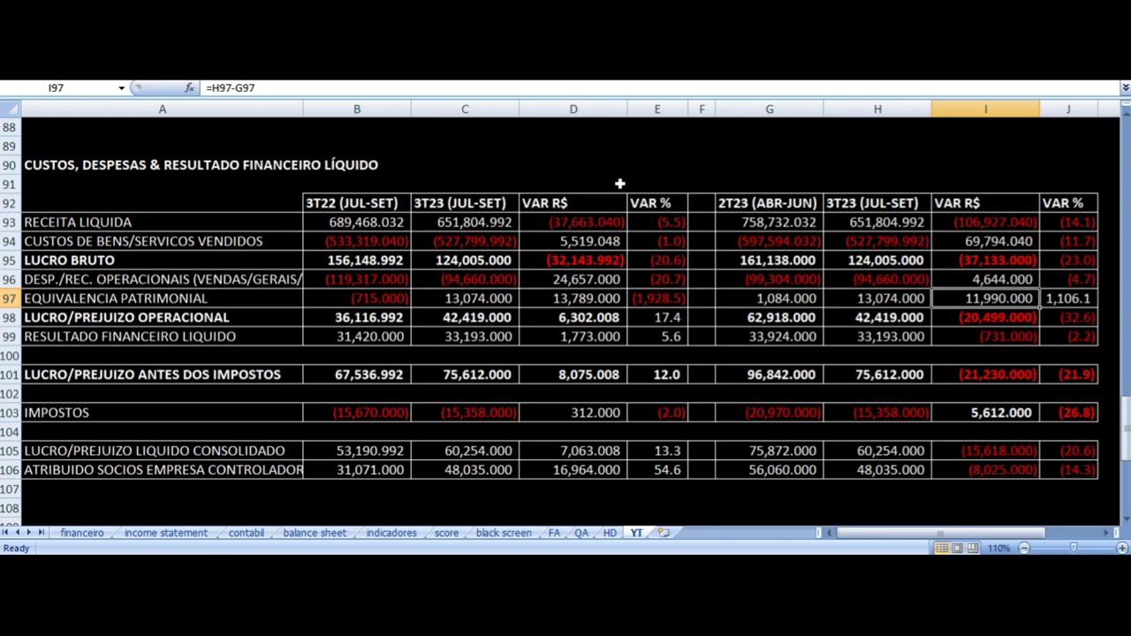
Examine the R$ and percentage variations in operating profit between 2T23 and 3T23, along with both quarters' values.
key(Down)
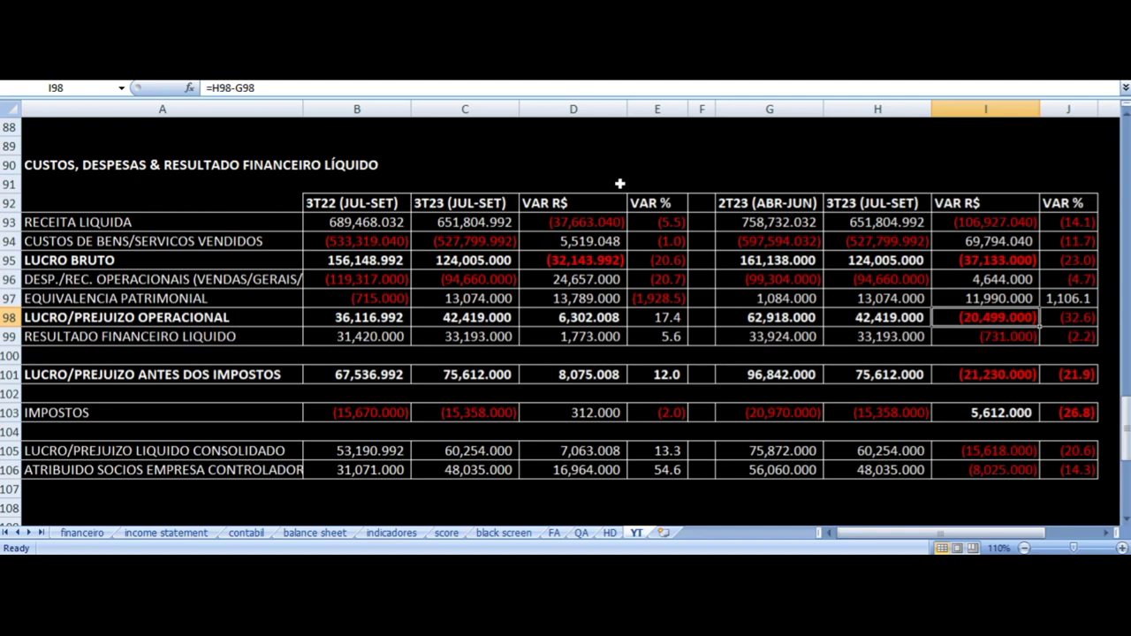
key(Right)
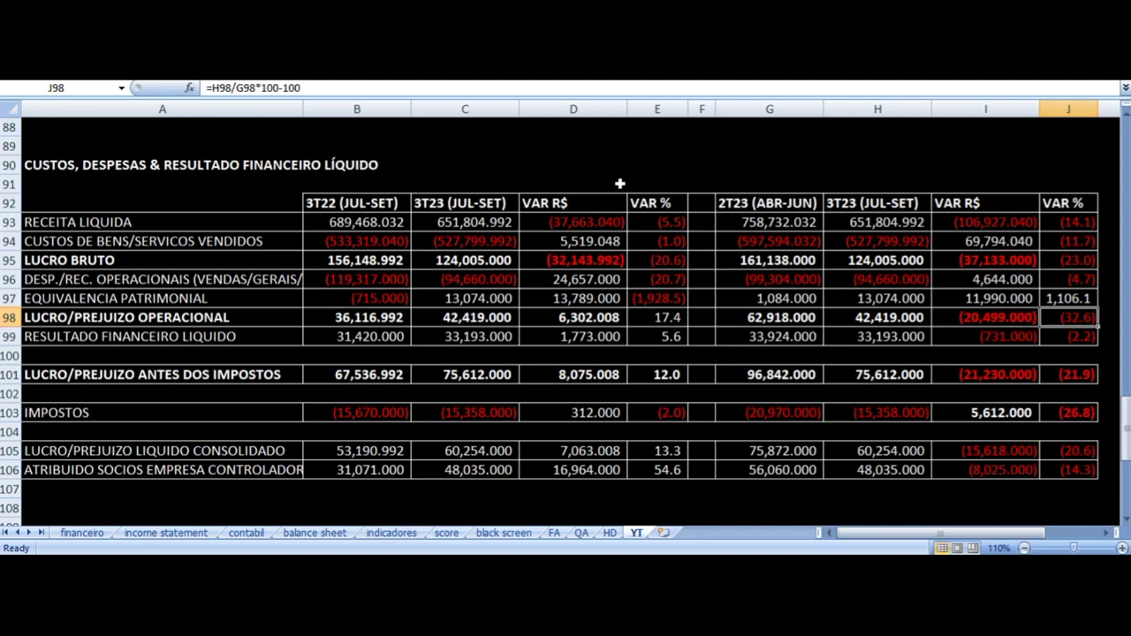
key(Left)
key(Left)
key(Left)
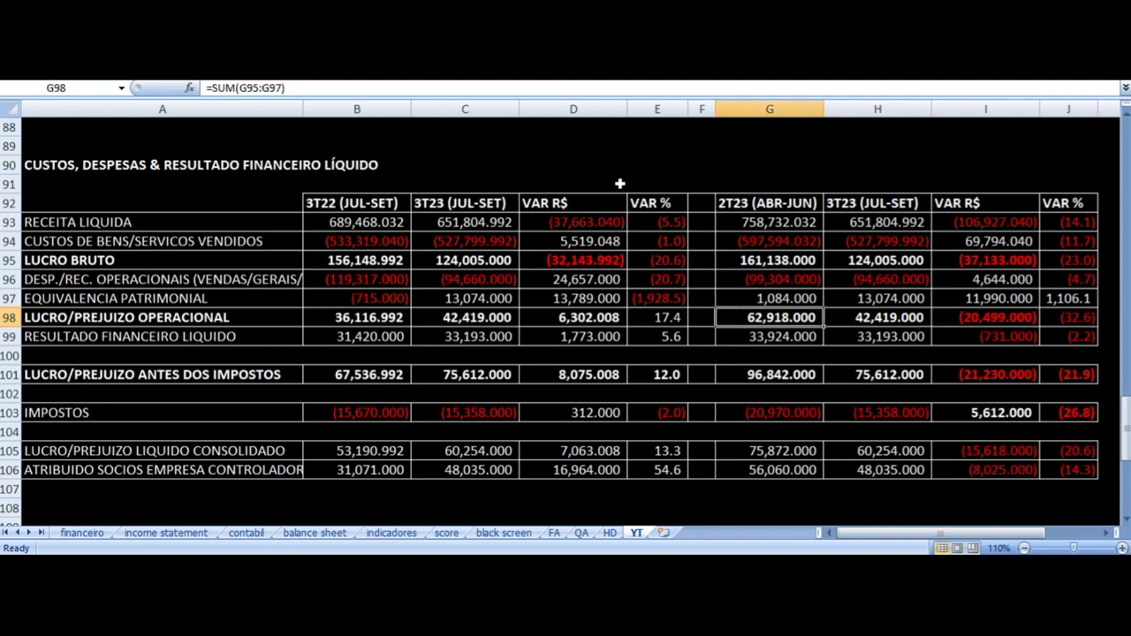
Compare the net financial result in 2T23 and 3T23, including its R$ and percentage variations.
key(Down)
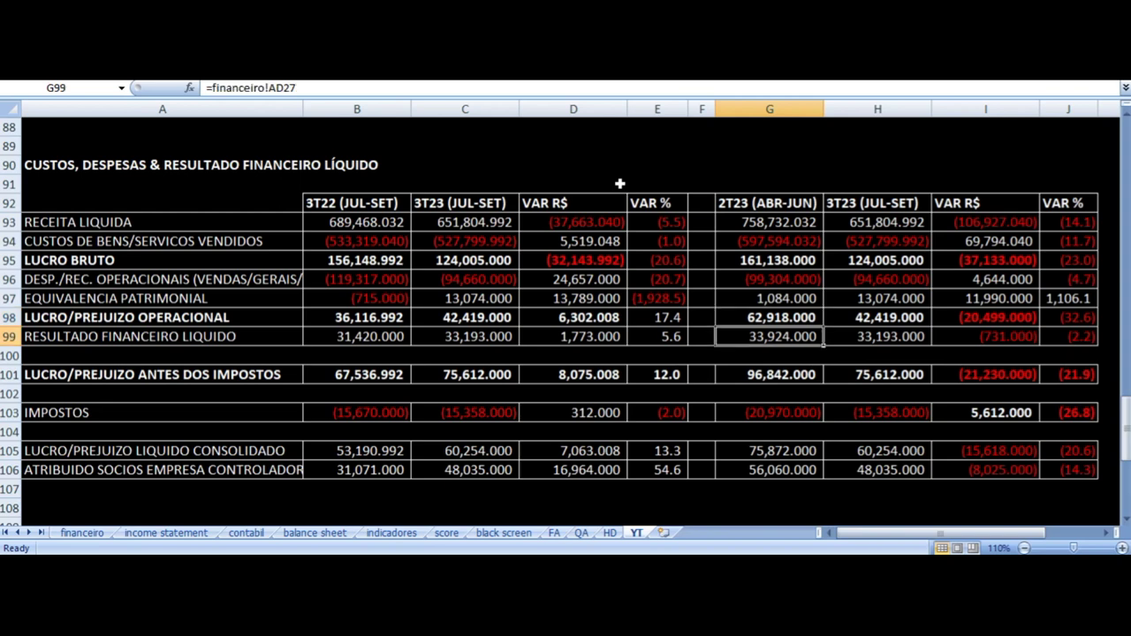
key(Right)
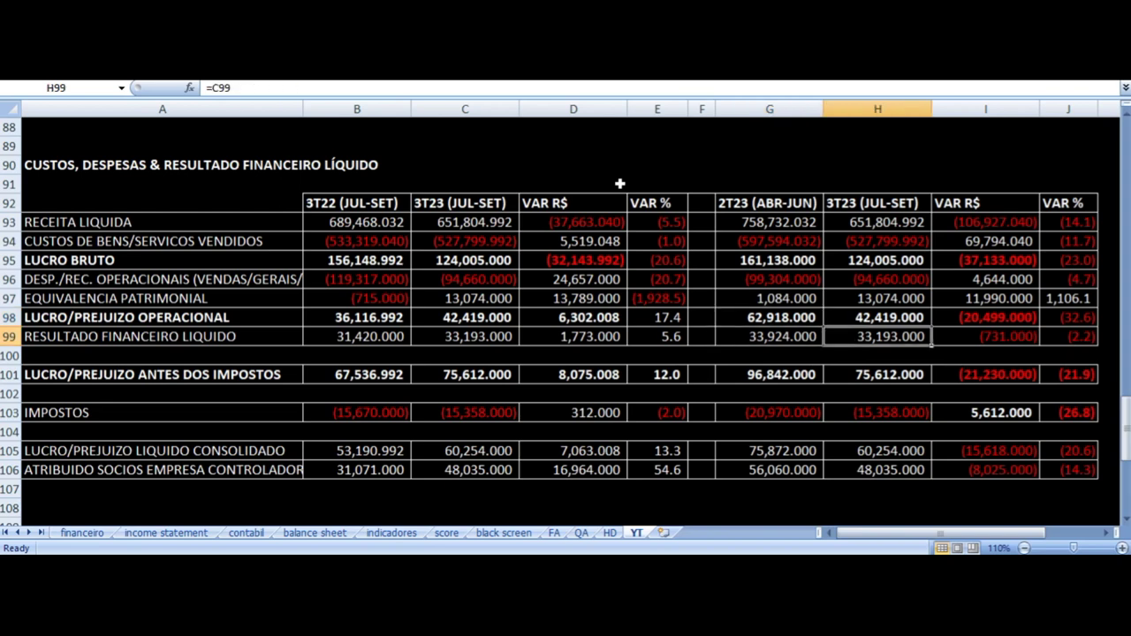
key(Right)
key(Right)
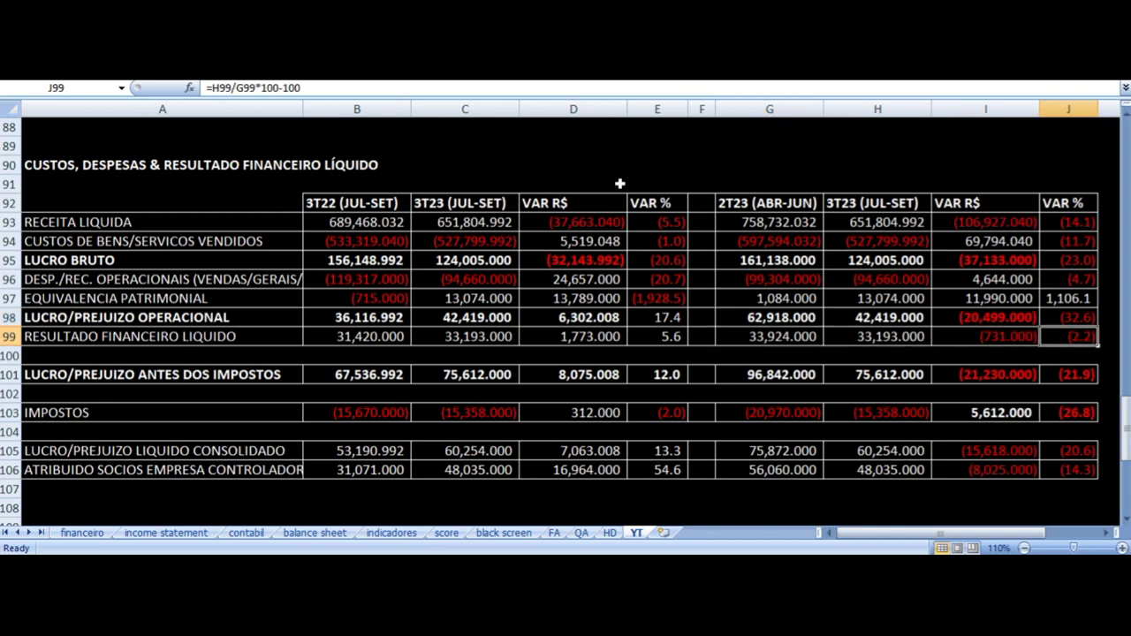
key(Left)
key(Left)
key(Left)
key(Left)
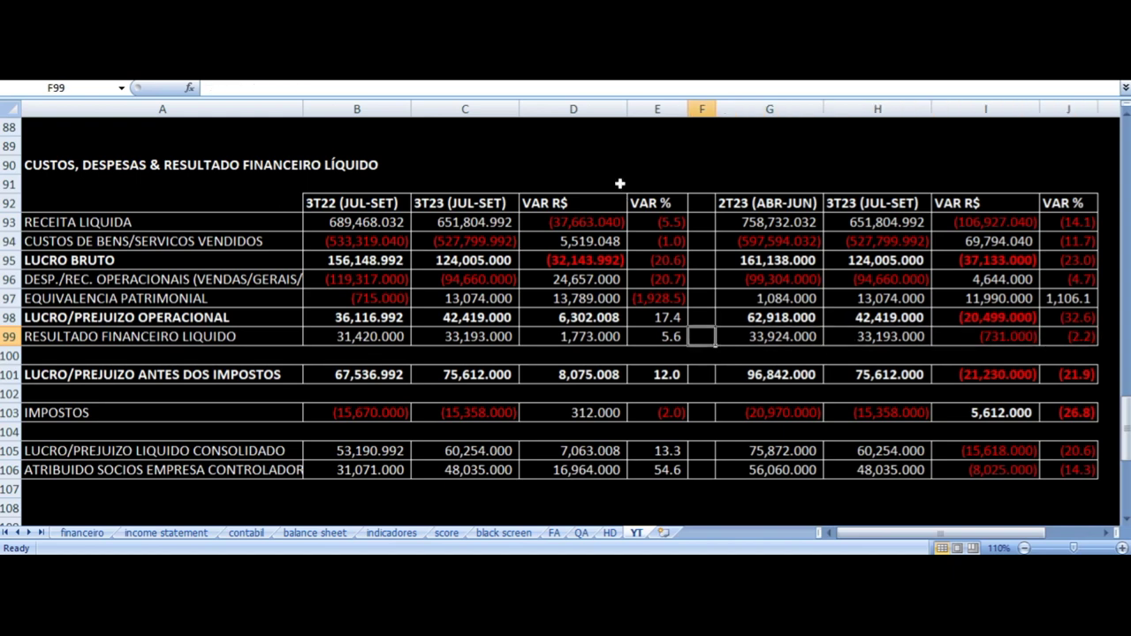
key(Right)
key(Right)
key(Left)
key(Right)
Compare profit before taxes in 2T23 and 3T23, including its R$ and percentage variations.
key(Down)
key(Down)
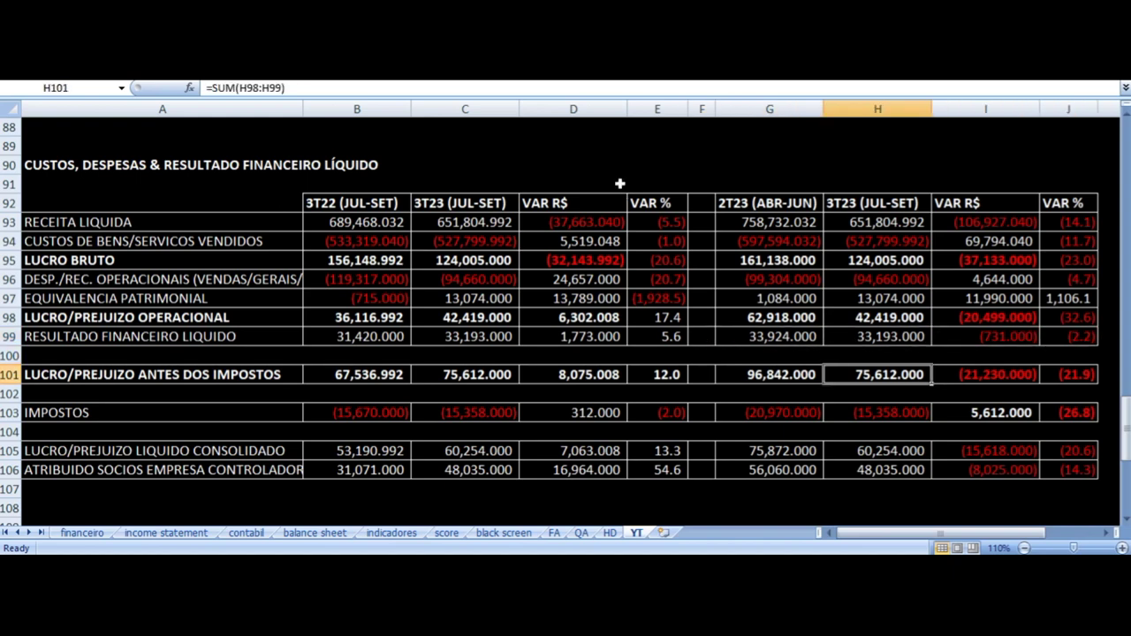
key(Down)
key(Up)
key(Left)
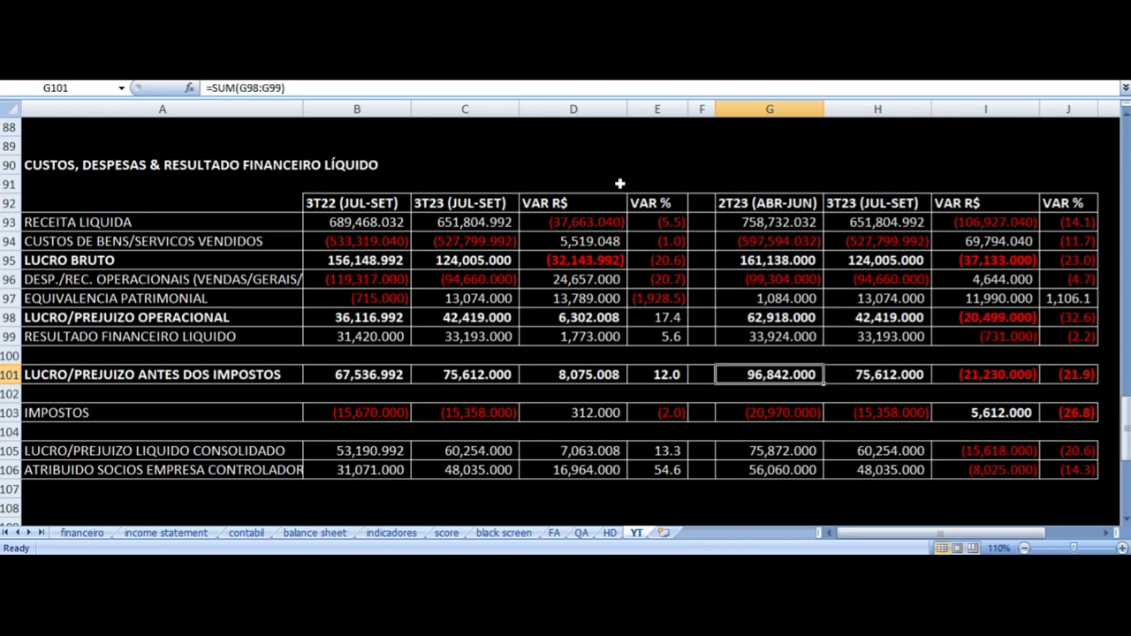
key(Right)
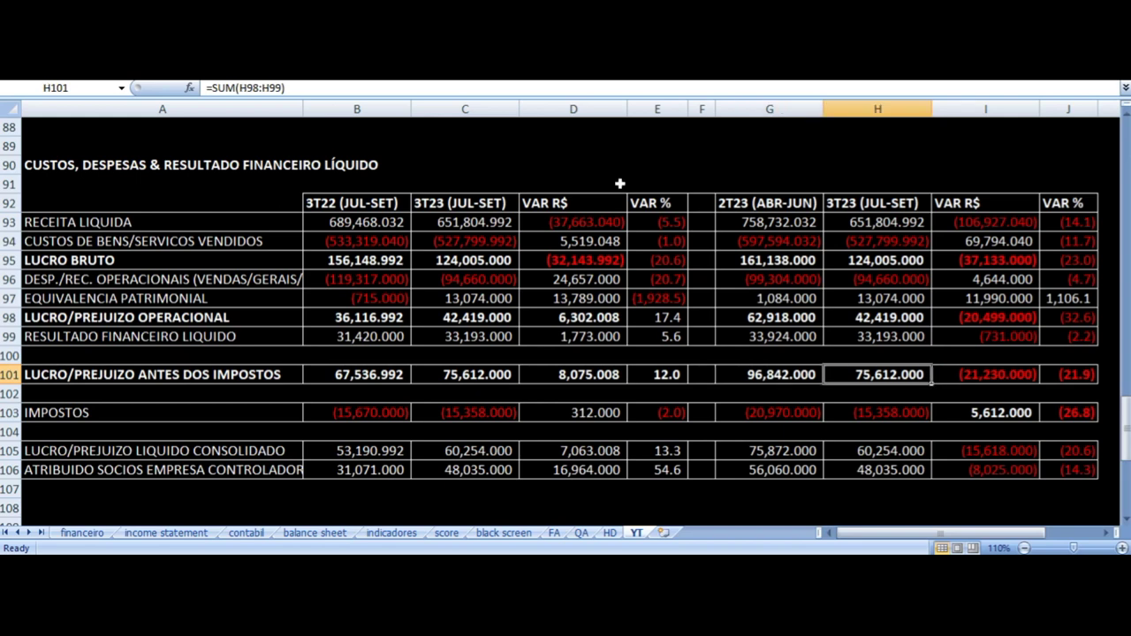
key(Right)
key(Right)
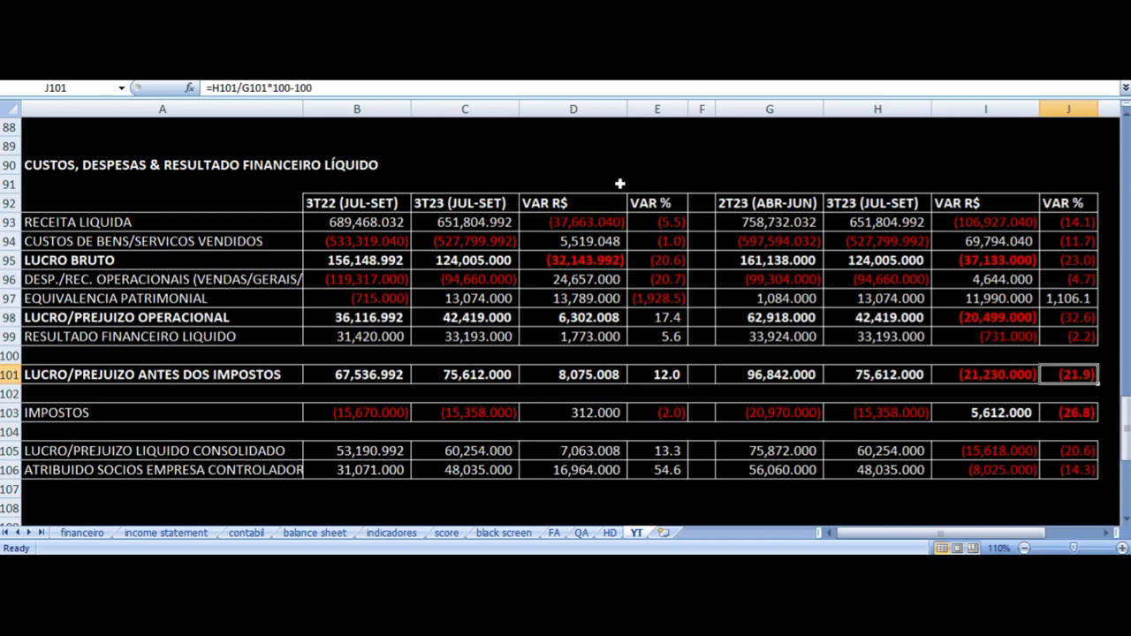
Review taxes in 2T23 and 3T23 along with their R$ and percentage variations.
key(Down)
key(Down)
key(Left)
key(Left)
key(Left)
key(Right)
key(Right)
key(Right)
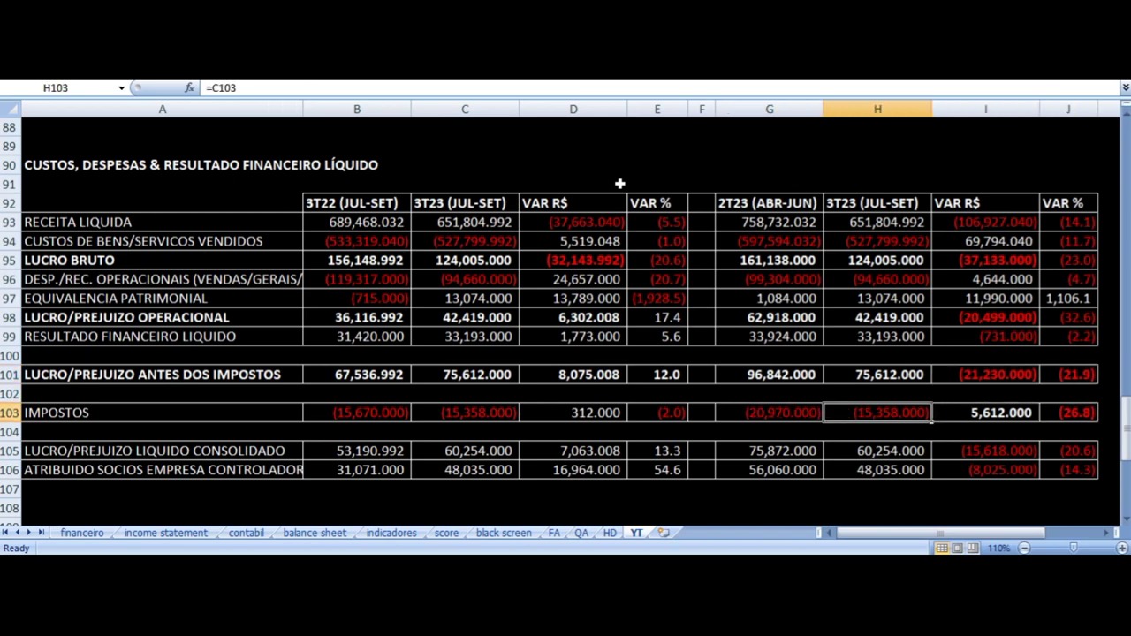
Compare consolidated net profit in 2T23 and 3T23, including its R$ and percentage variations.
key(Down)
key(Down)
key(Left)
key(Left)
key(Left)
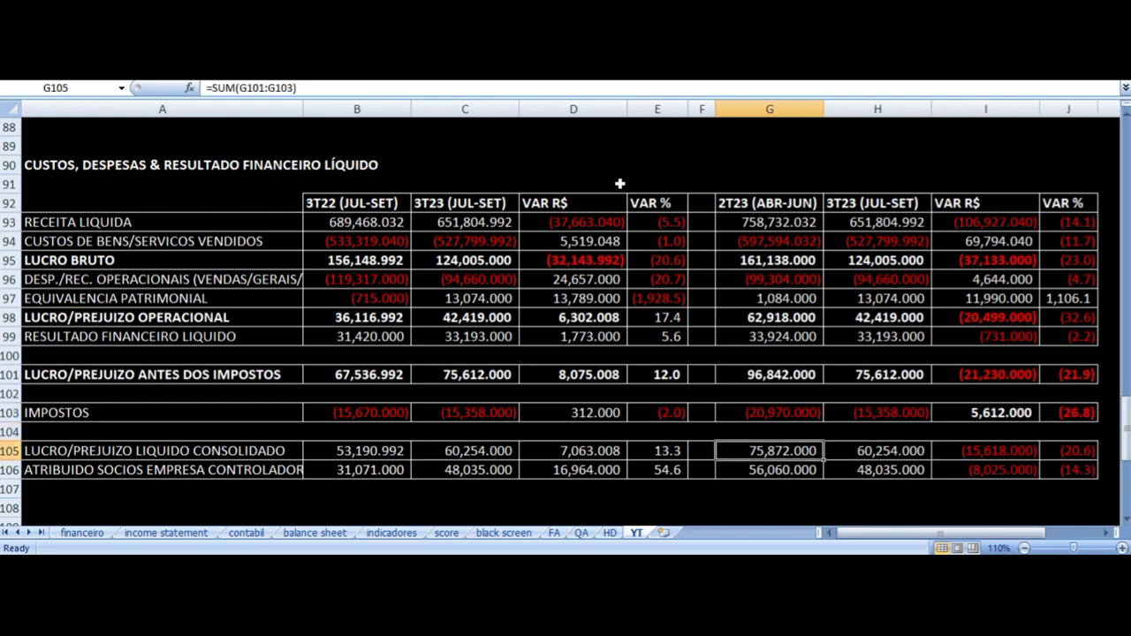
key(Right)
key(Right)
key(Right)
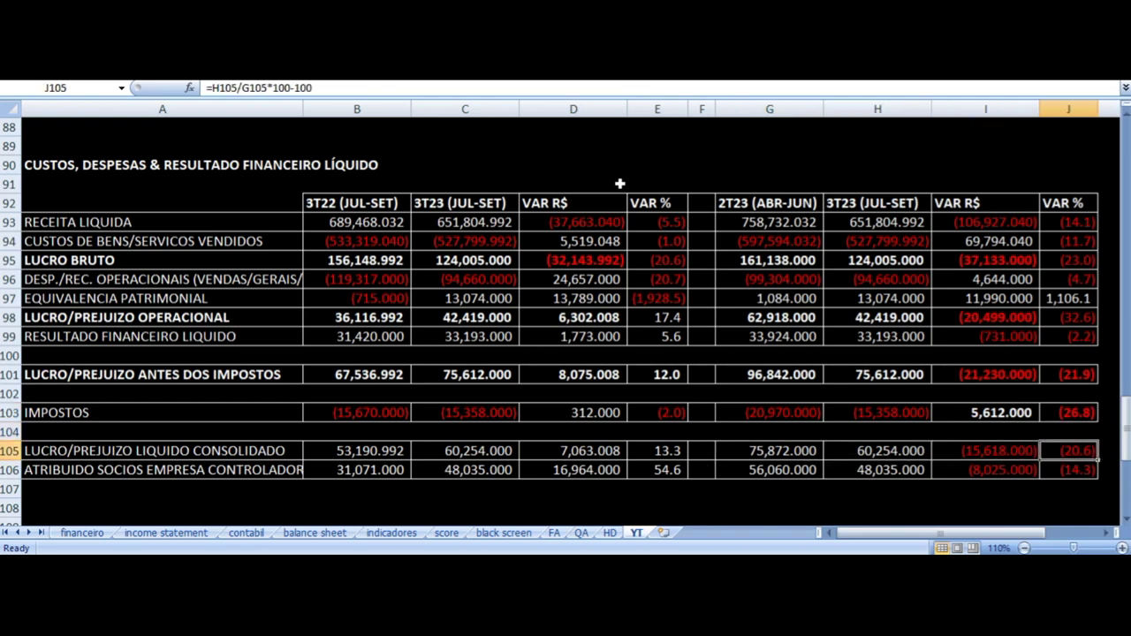
Examine the net profit attributed to the controlling company's shareholders in 2T23 and 3T23 and its variations.
key(Down)
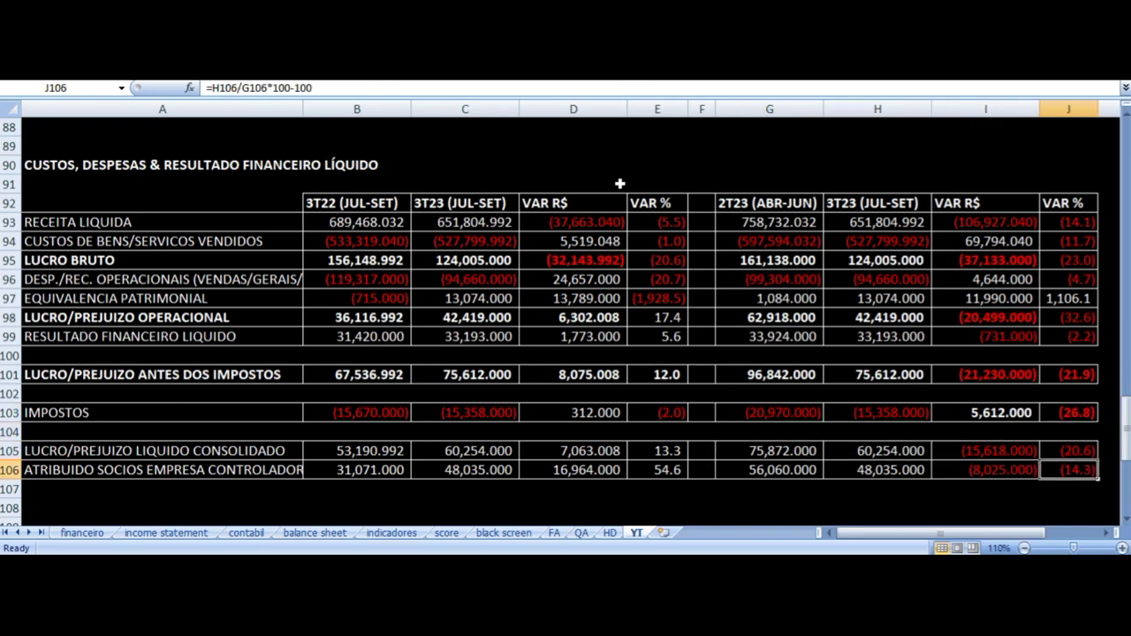
key(Left)
key(Left)
key(Left)
key(Right)
key(Right)
key(Right)
Review net revenue in the 9M22 versus 9M23 table, including its R$ and percentage variations.
scroll(561, 255, down, 7)
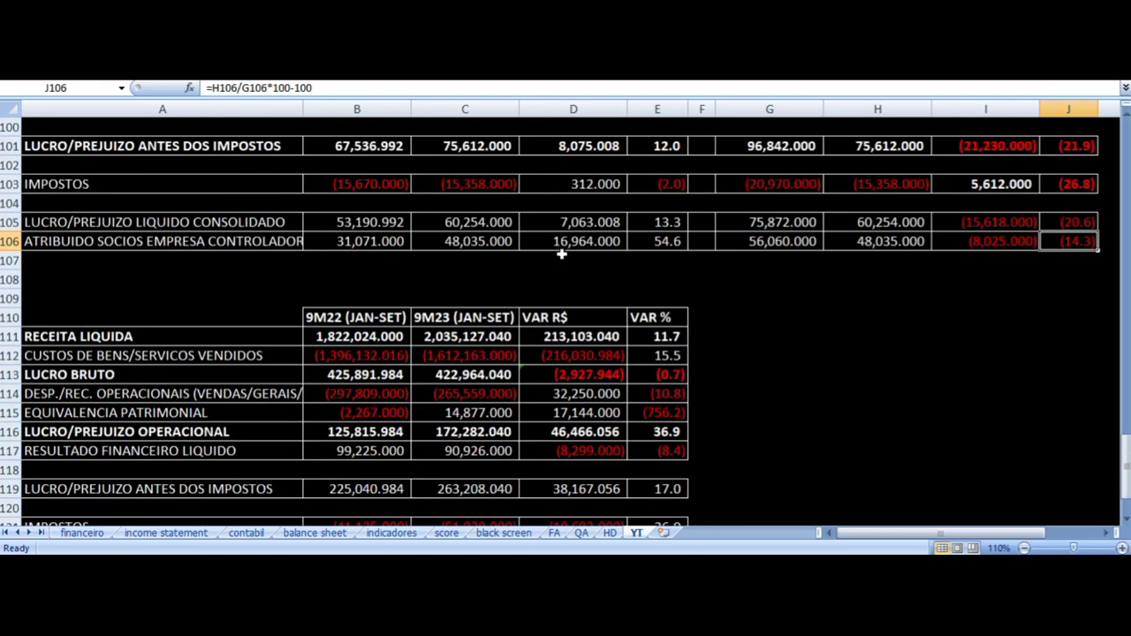
click(663, 166)
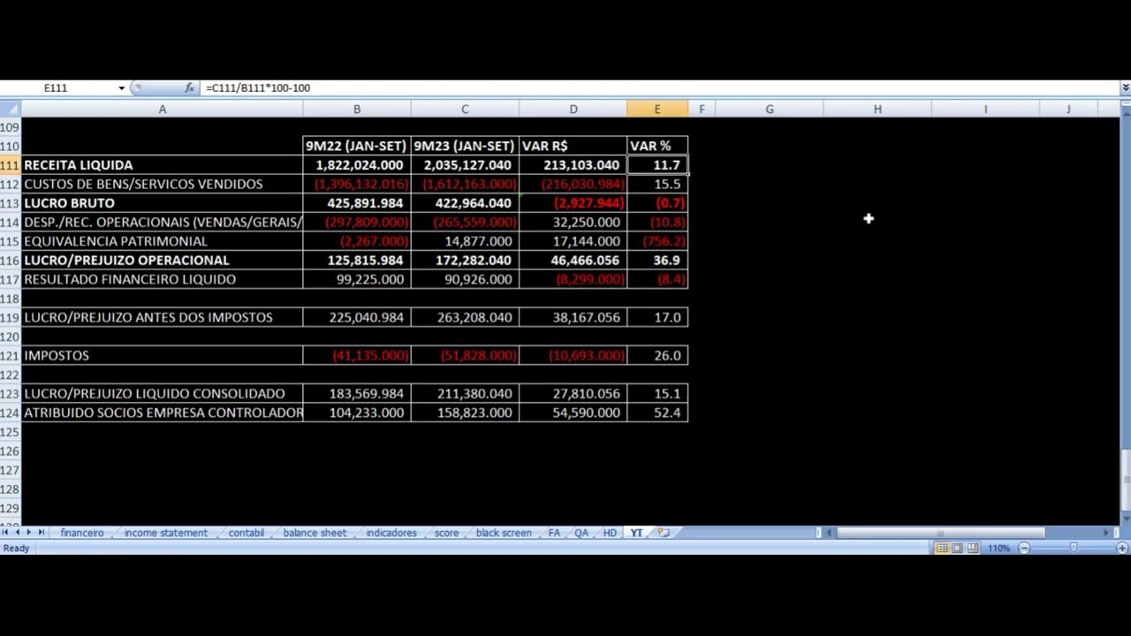
key(Left)
key(Left)
key(Left)
key(Left)
Compare the cost of goods and services sold in 9M22 and 9M23, including its R$ and percentage variations.
key(Down)
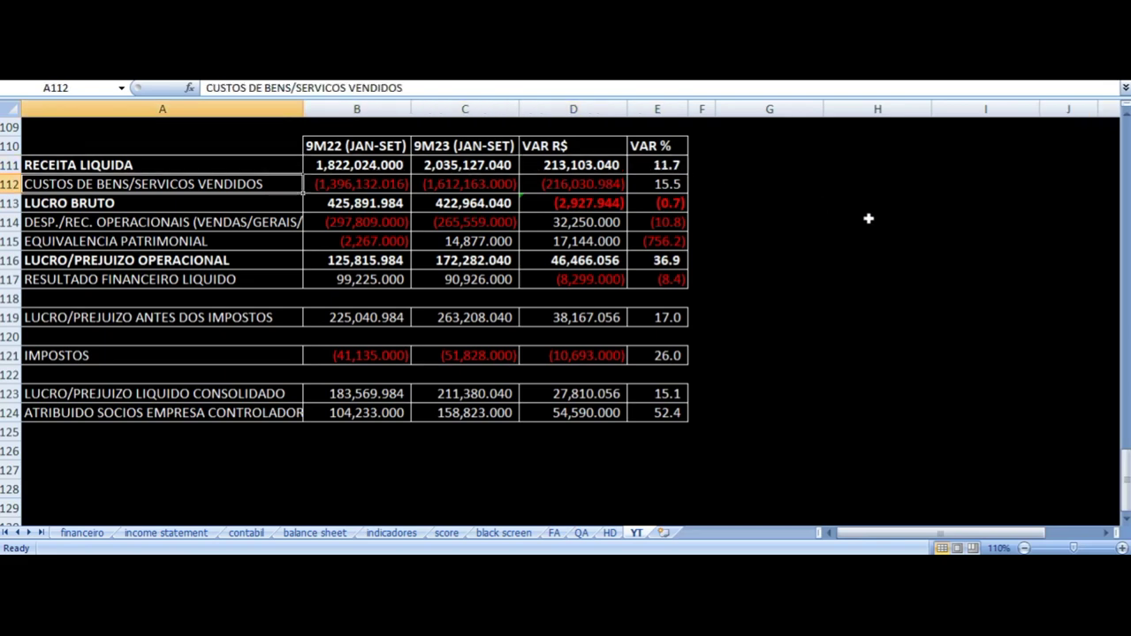
key(Right)
key(Right)
key(Right)
key(Right)
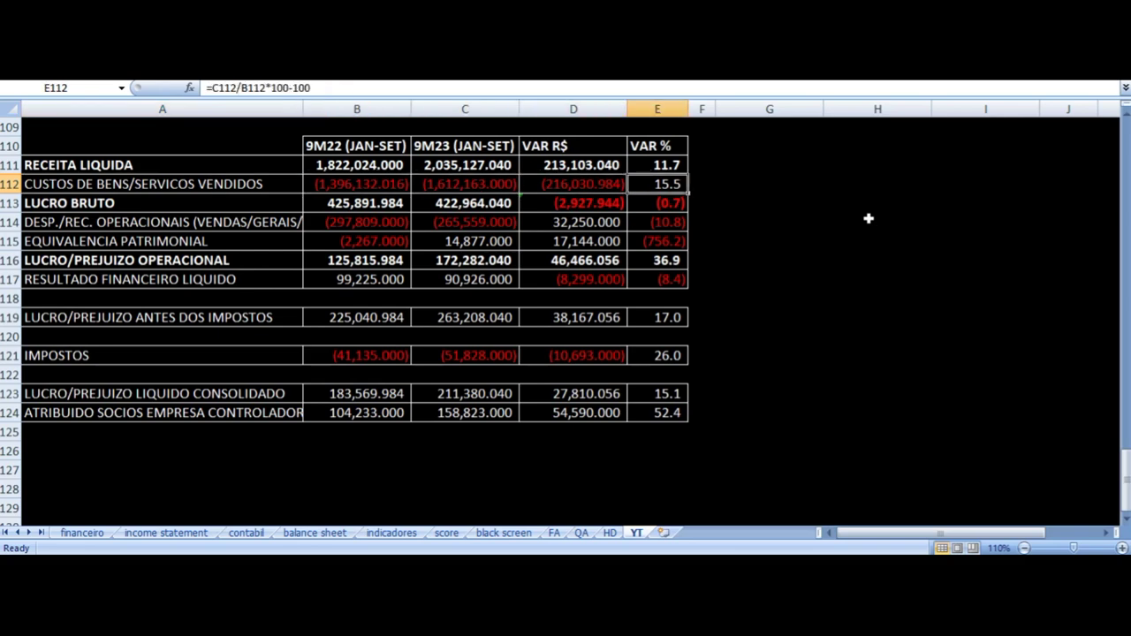
key(Left)
key(Left)
key(Left)
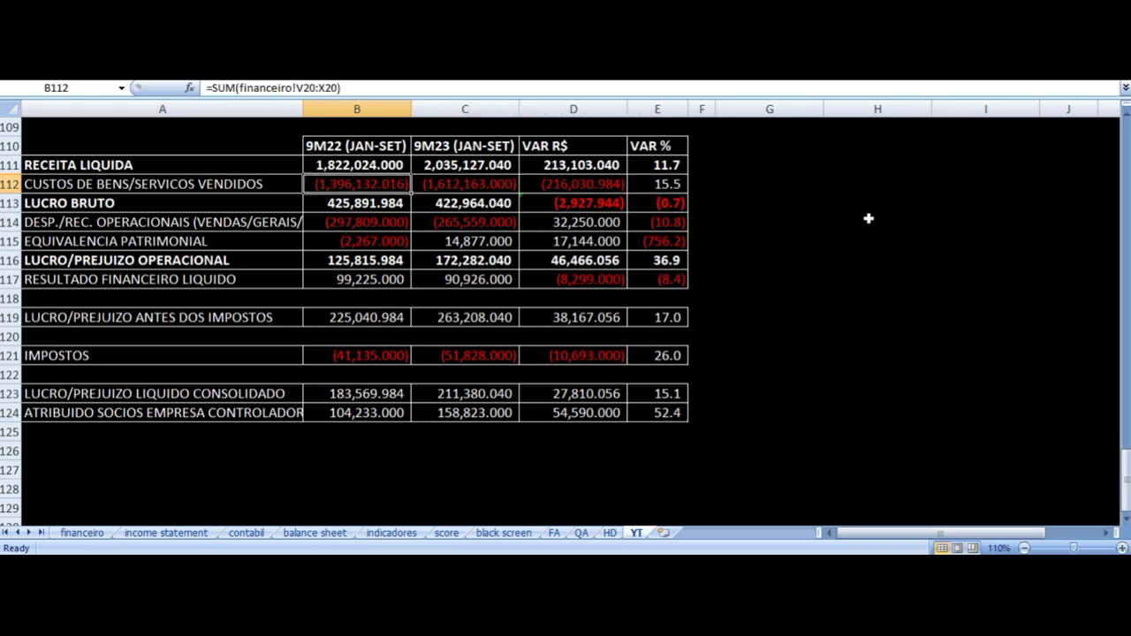
key(Right)
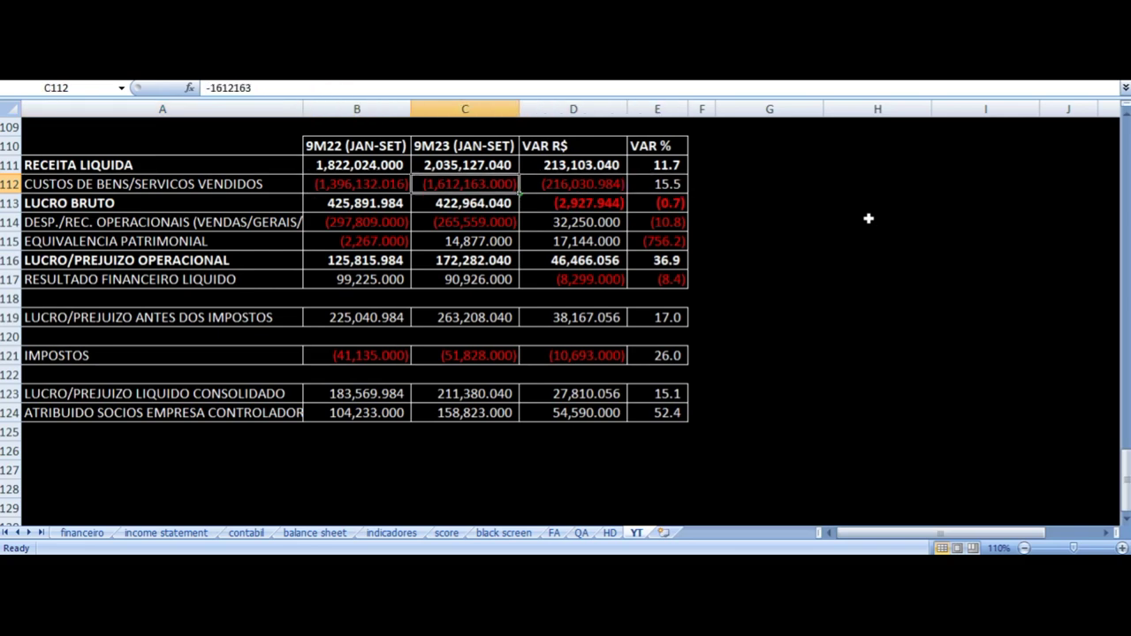
key(Right)
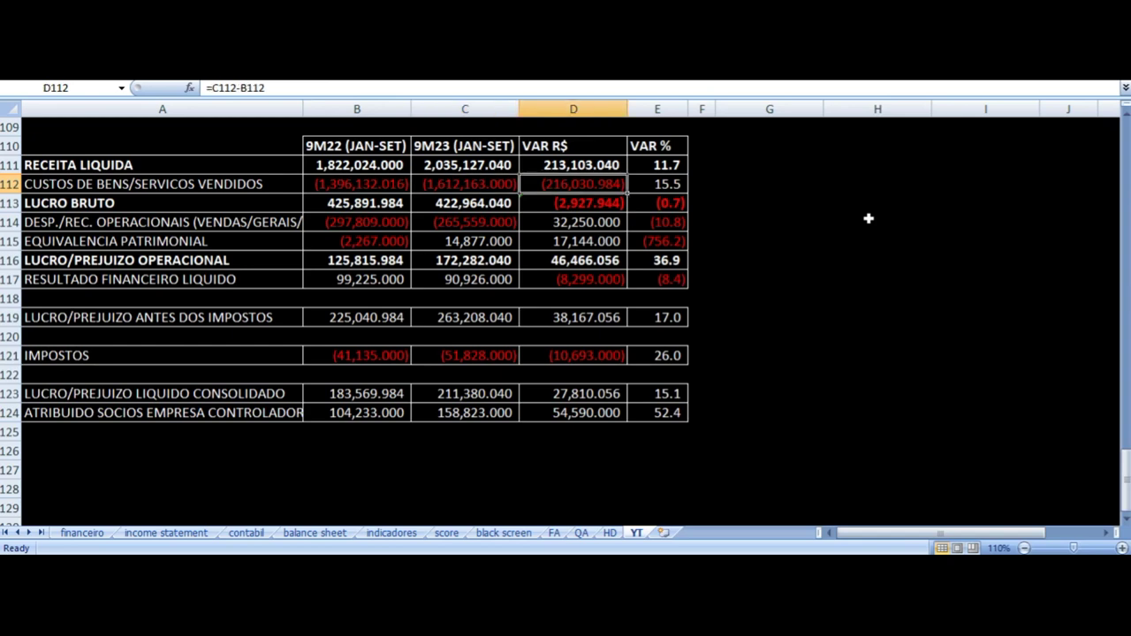
Examine the 9M gross profit variations in R$ and percent against the R$ variations in net revenue and costs.
key(Down)
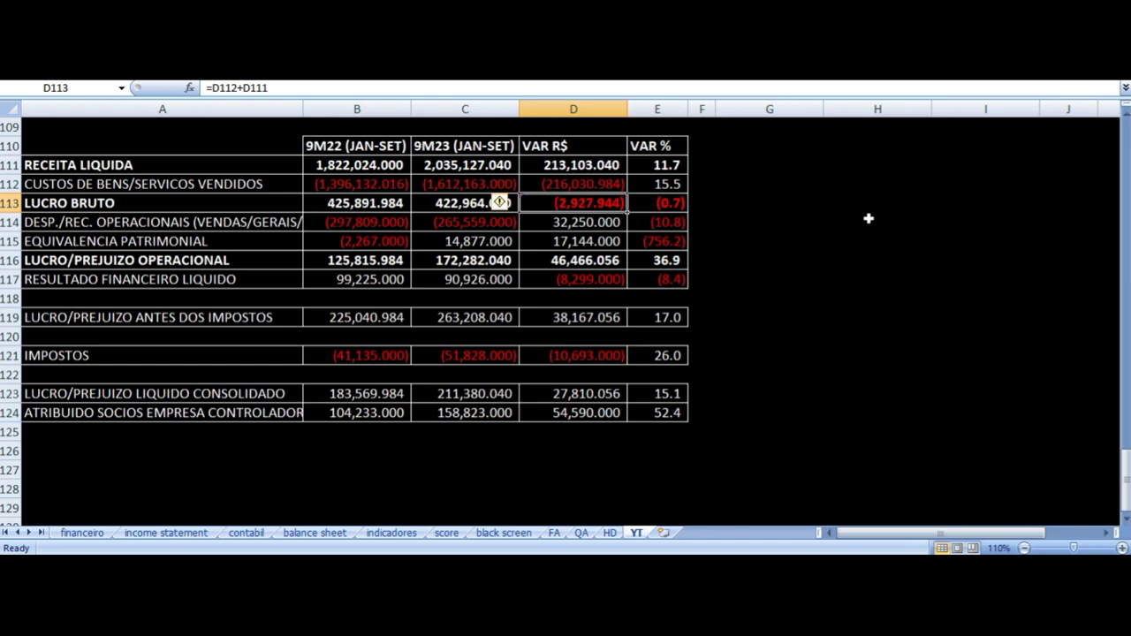
key(Right)
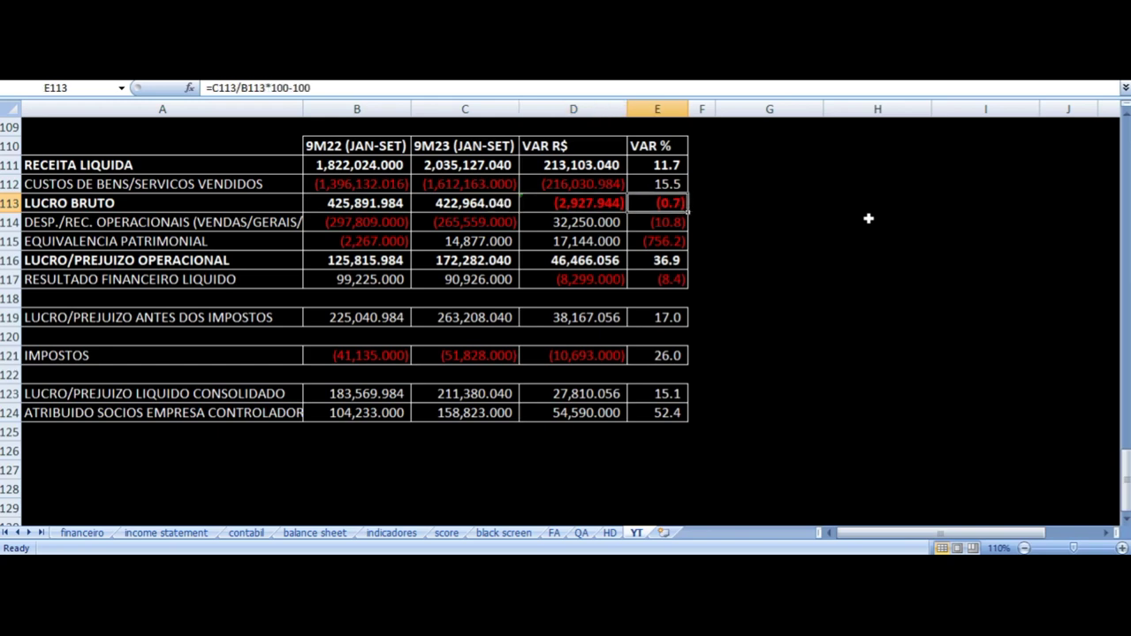
key(Left)
key(Up)
key(Up)
key(Down)
key(Down)
Compare operating expenses and income in 9M22 and 9M23, including the R$ and percentage variations.
key(Down)
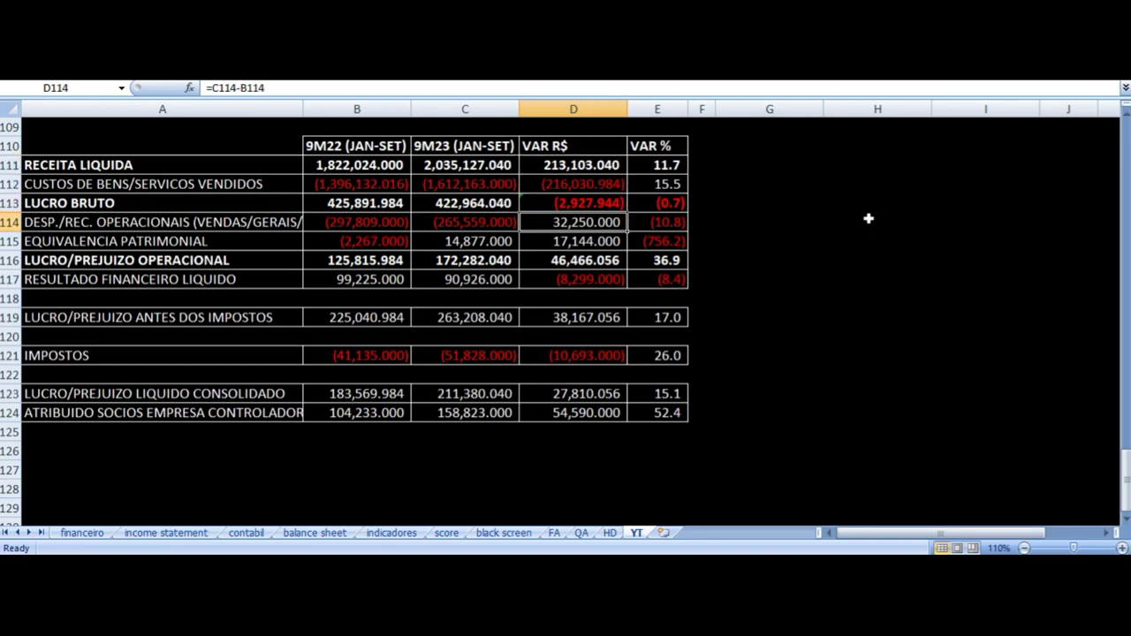
key(Left)
key(Left)
key(Right)
key(Right)
key(Right)
key(Left)
key(Left)
key(Left)
key(Left)
key(Right)
key(Right)
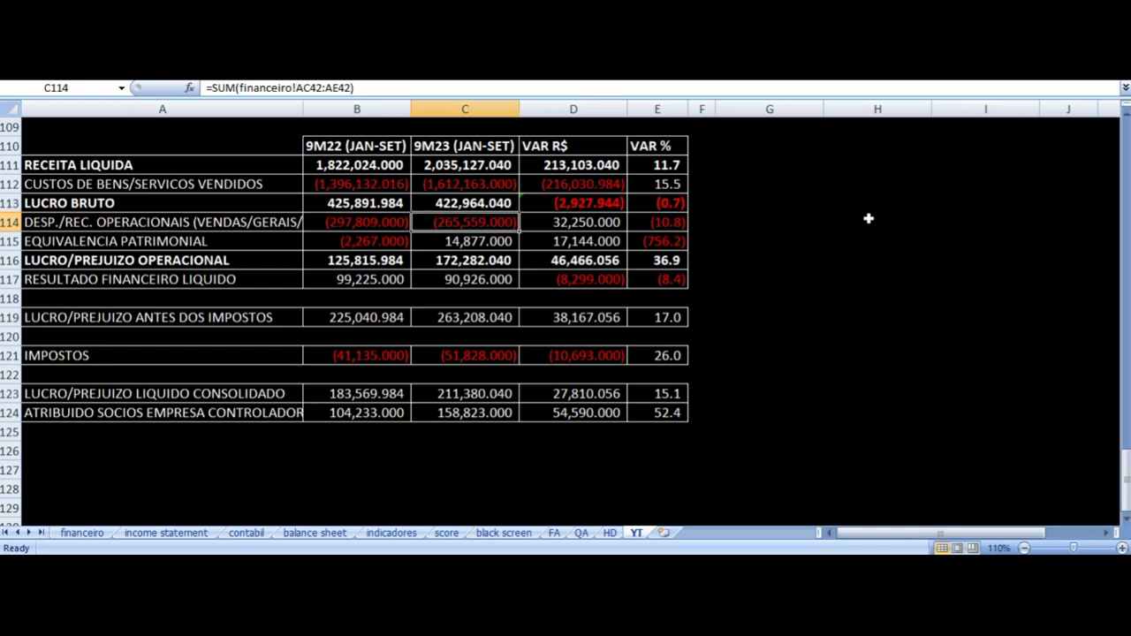
Review 9M23 equity income and its R$ and percentage variations from 9M22.
key(Down)
key(Right)
key(Right)
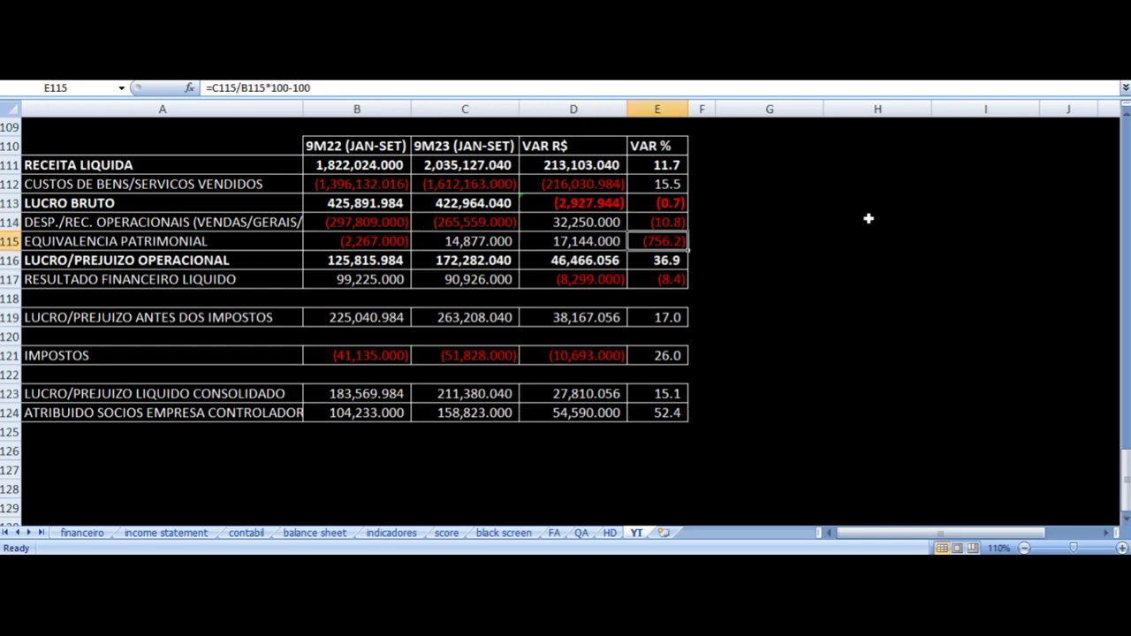
Compare operating profit in 9M22 and 9M23, including its R$ and percentage variations.
key(Down)
key(Left)
key(Left)
key(Left)
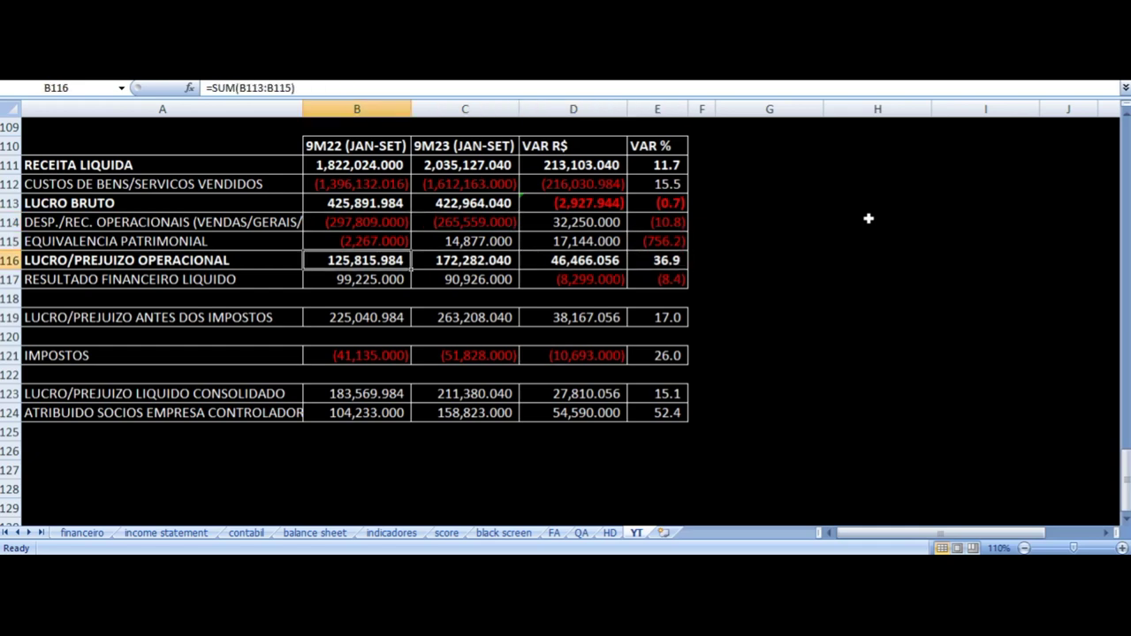
key(Left)
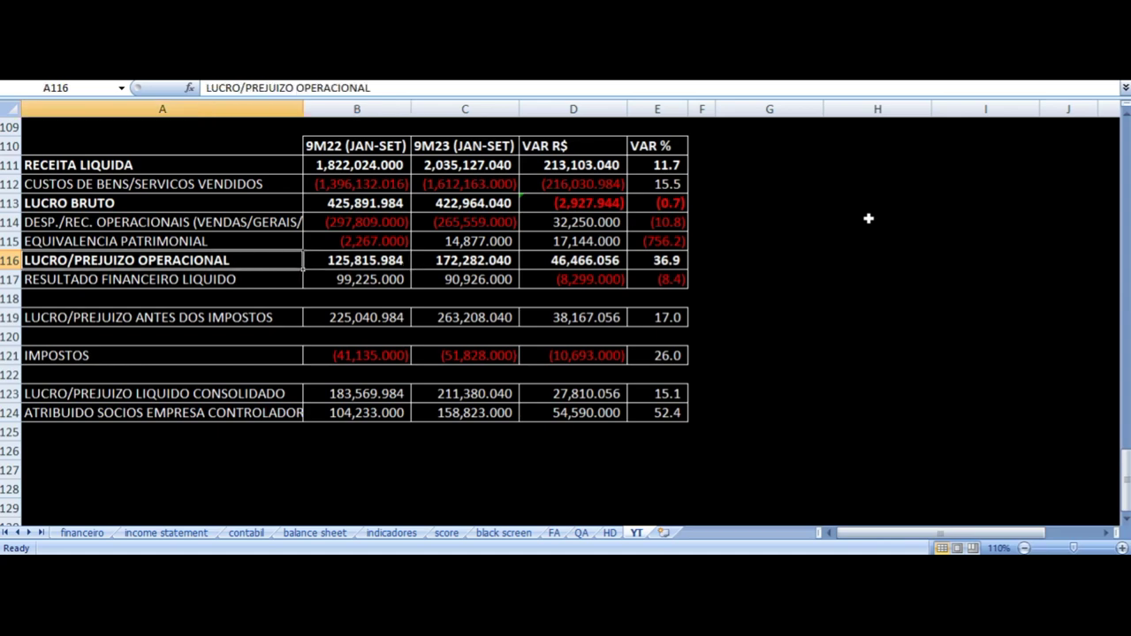
key(Right)
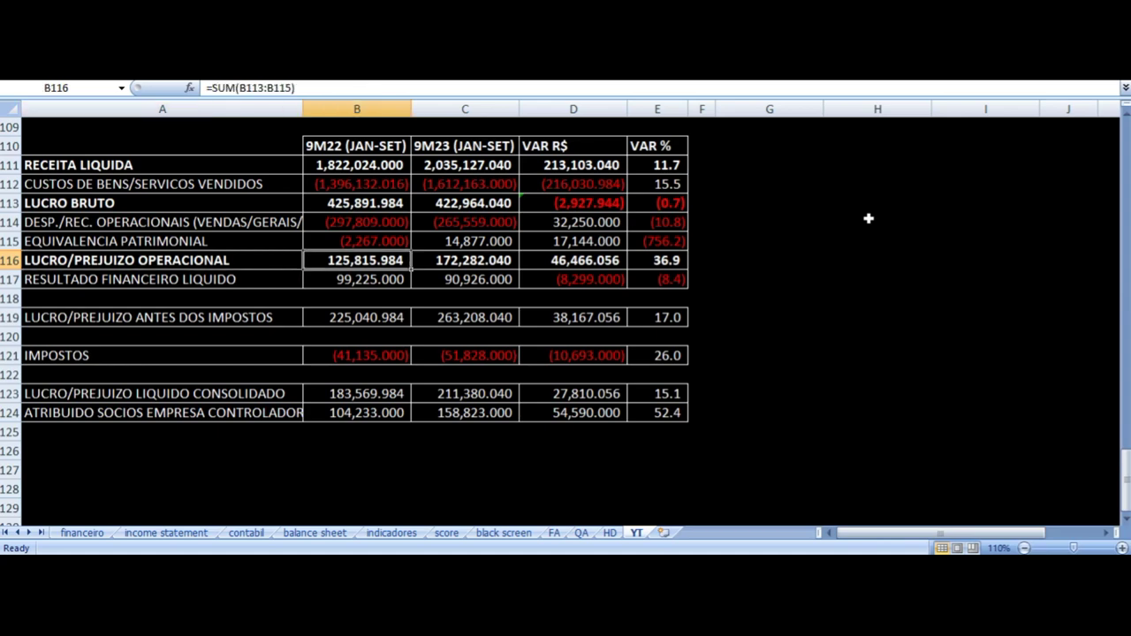
key(Right)
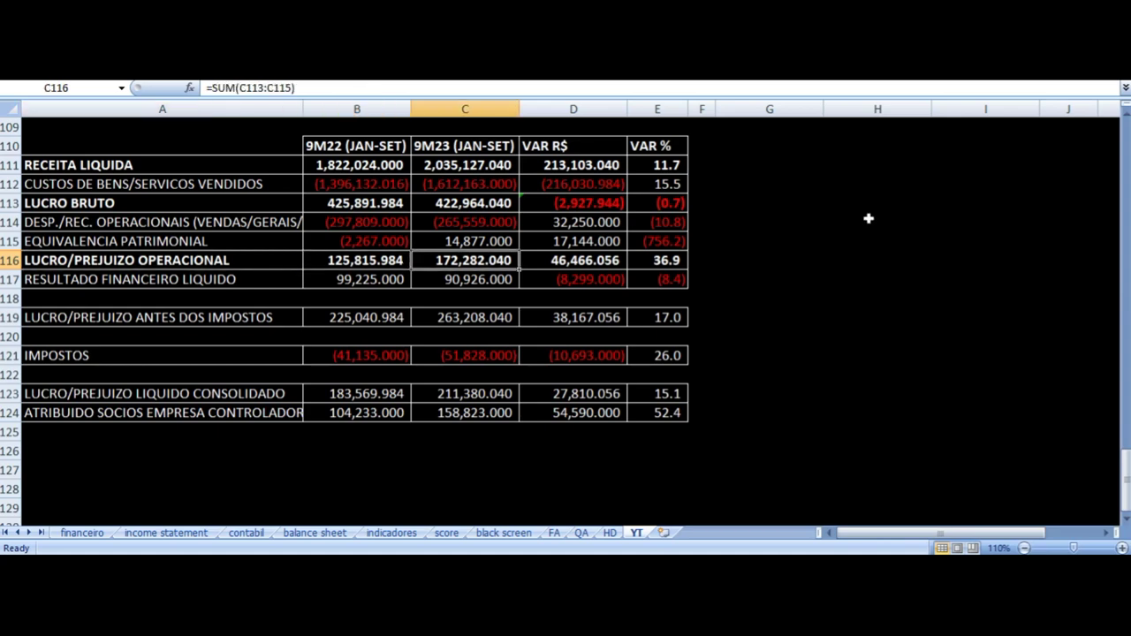
key(Right)
key(Right)
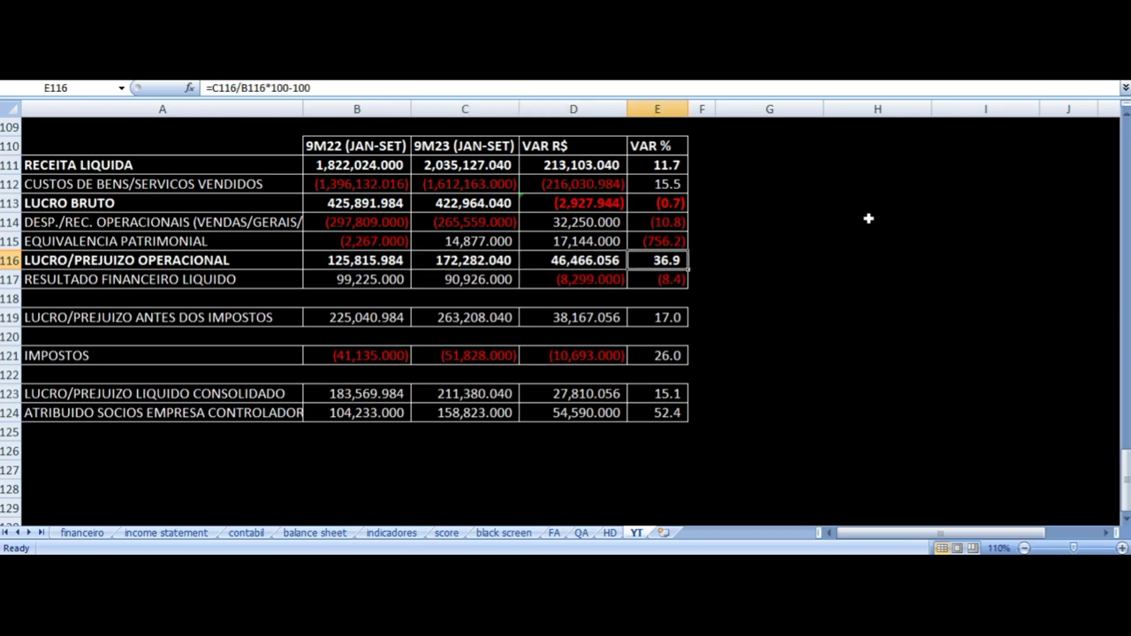
key(Left)
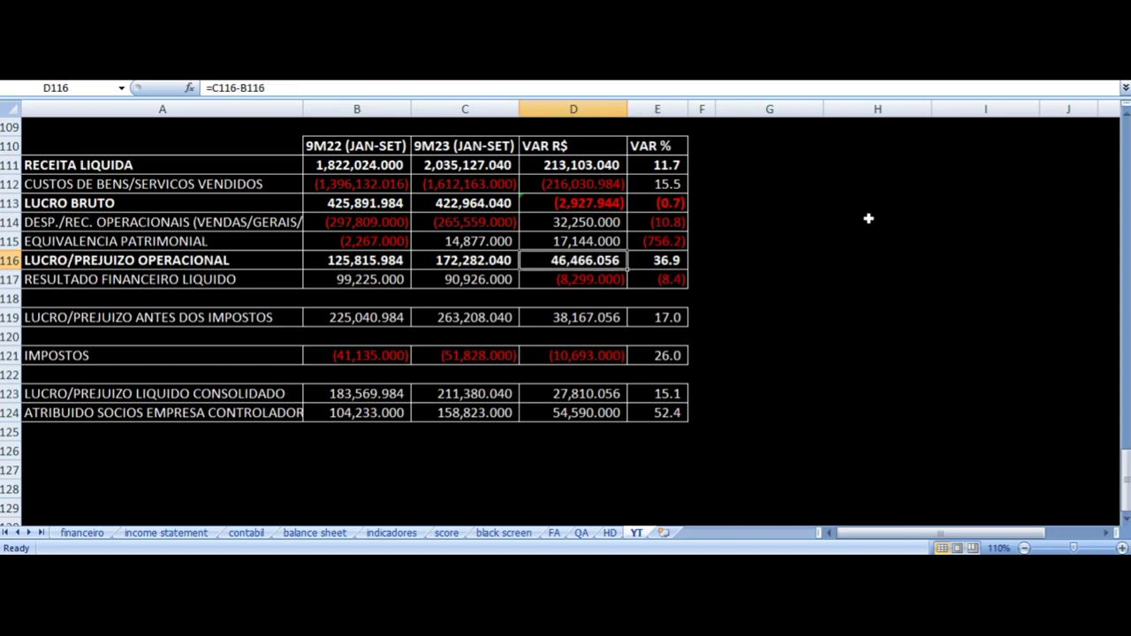
Recheck the 9M operating expenses and their R$ variation as a driver of the operating profit change.
key(Up)
key(Up)
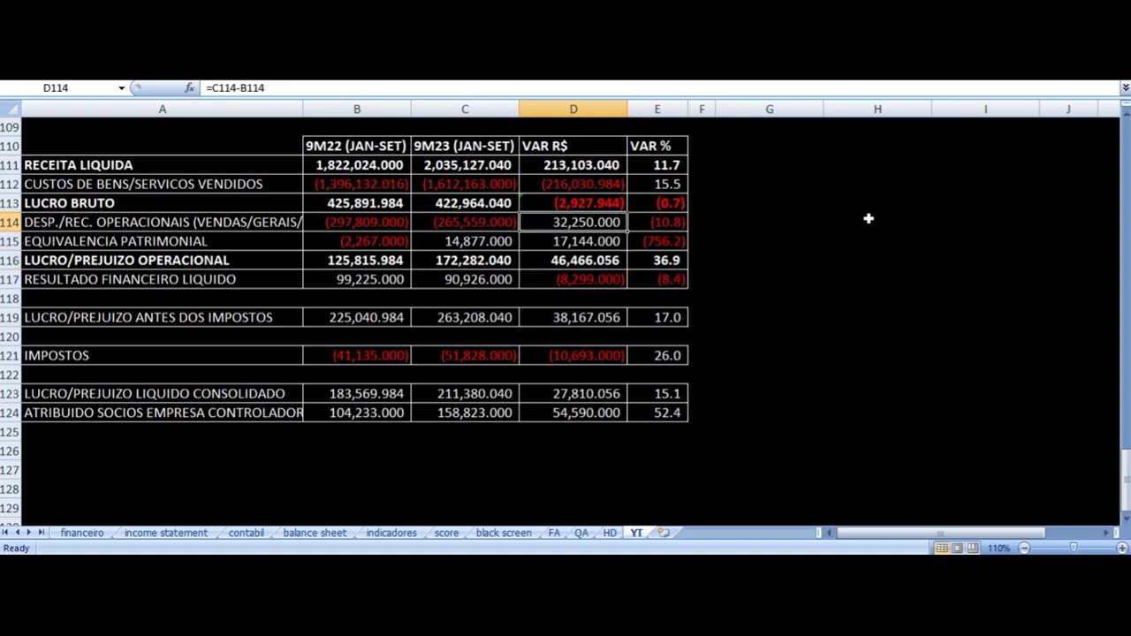
key(Left)
key(Left)
key(Left)
key(Right)
key(Right)
key(Right)
Recheck equity income in 9M22 and 9M23 and its R$ variation.
key(Down)
key(Left)
key(Left)
key(Left)
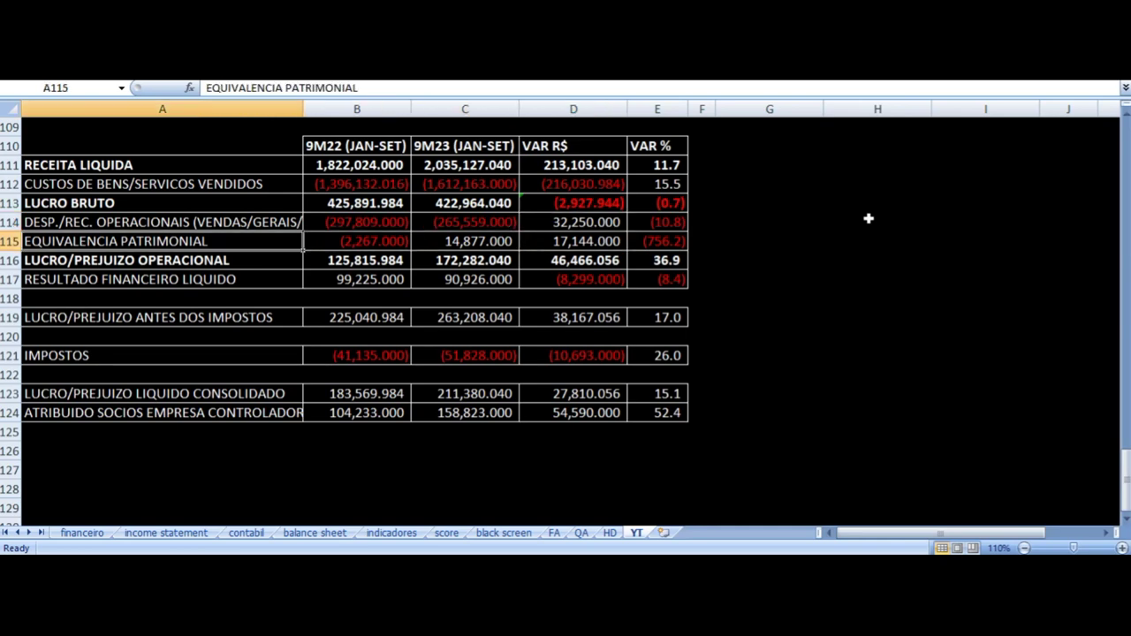
key(Right)
key(Right)
key(Right)
Review the net financial result in 9M22 and 9M23 and its R$ variation.
key(Down)
key(Down)
key(Left)
key(Left)
key(Right)
key(Right)
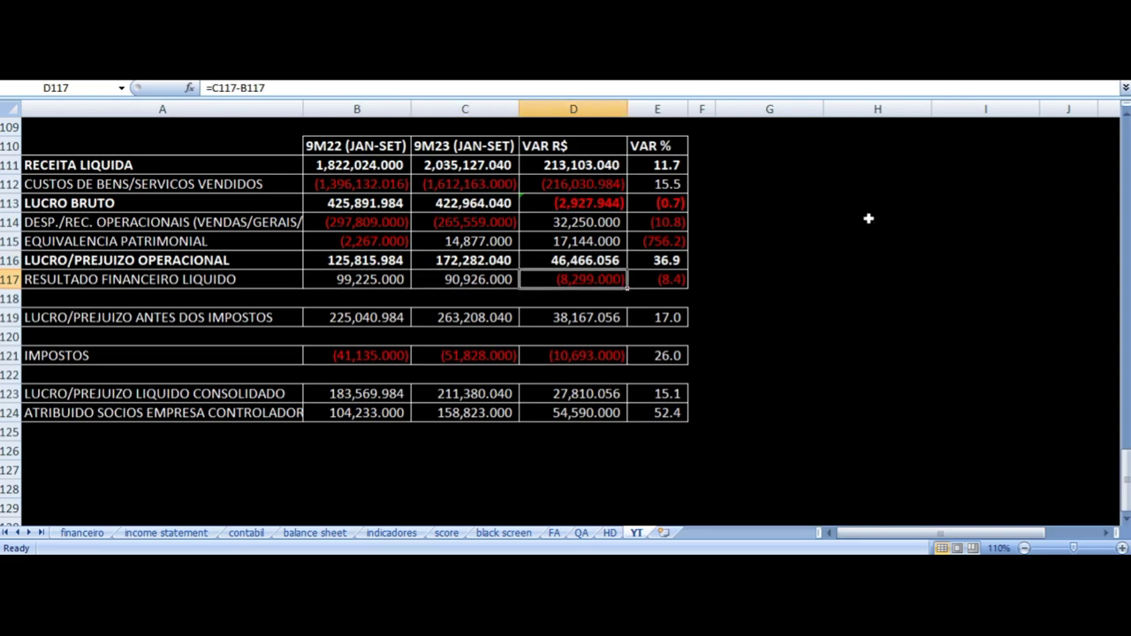
Compare profit before taxes in 9M22 and 9M23, including its R$ and percentage variations.
key(Down)
key(Down)
key(Left)
key(Left)
key(Left)
key(Right)
key(Right)
key(Left)
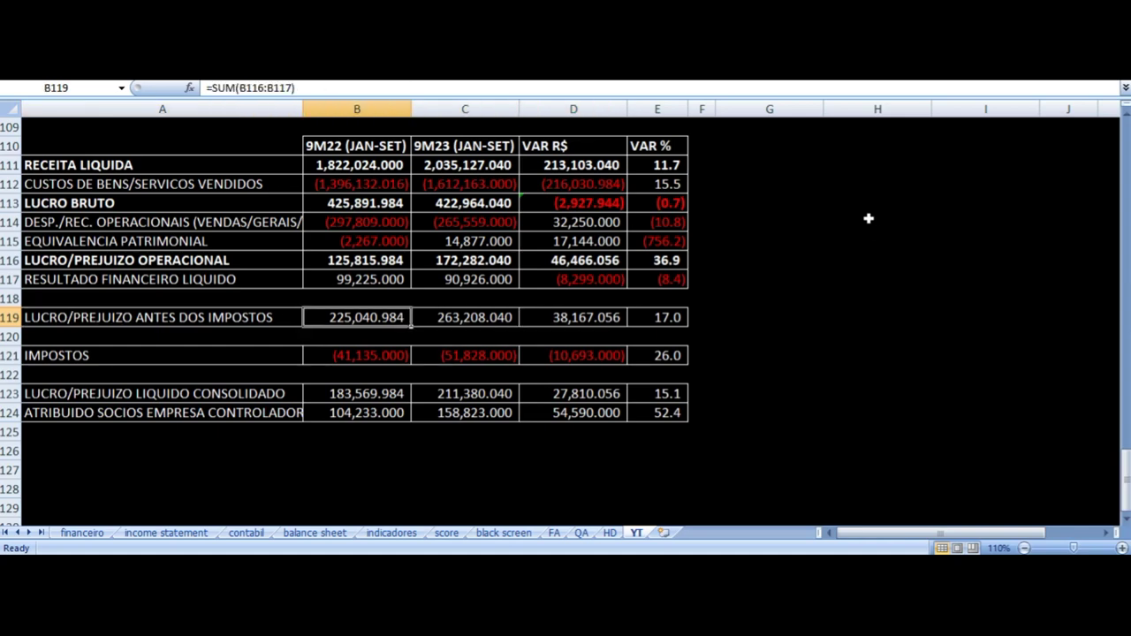
key(Right)
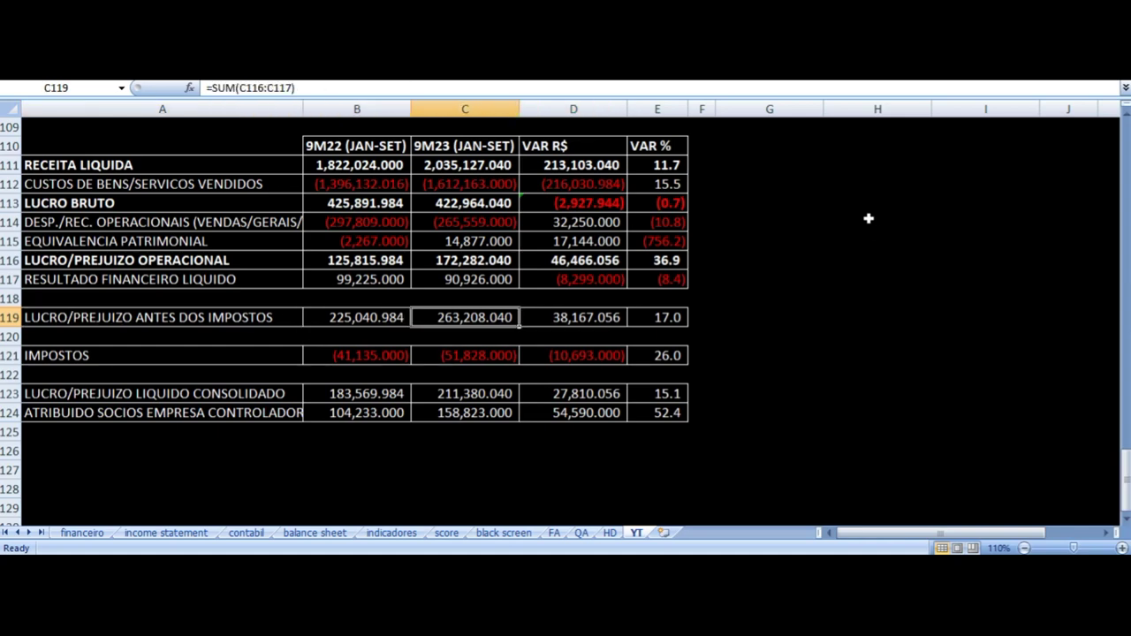
key(Right)
key(Right)
Review taxes in 9M22 and 9M23 along with their R$ and percentage variations.
key(Down)
key(Down)
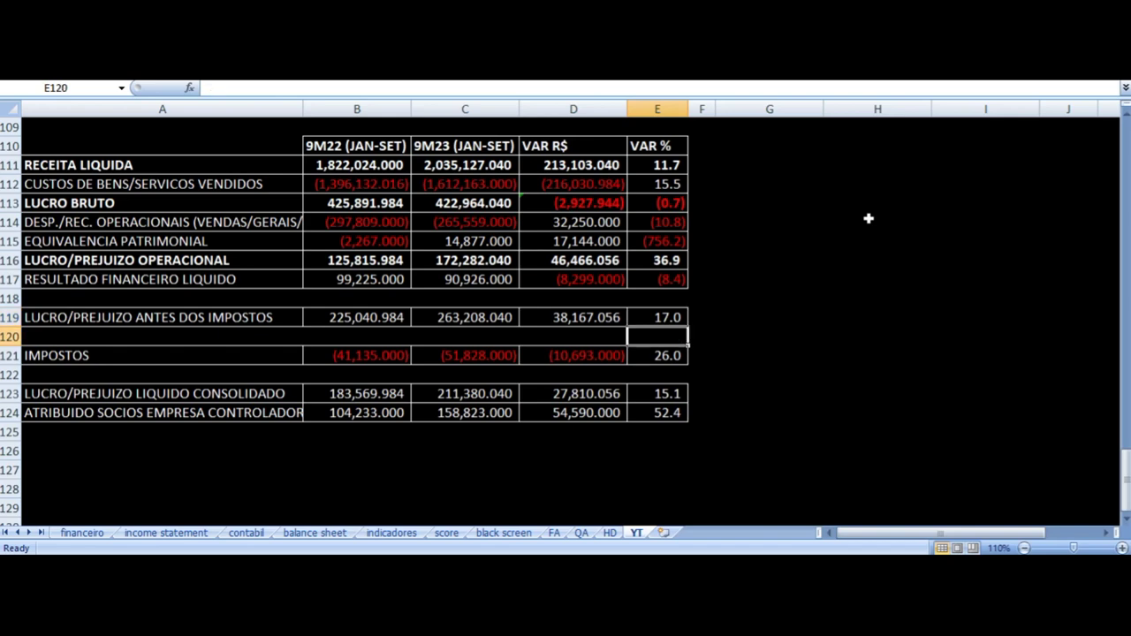
key(Left)
key(Left)
key(Left)
key(Left)
key(Right)
key(Right)
key(Right)
key(Right)
Compare consolidated net profit in 9M22 and 9M23, including its percentage variation.
key(Down)
key(Left)
key(Left)
key(Left)
key(Left)
key(Down)
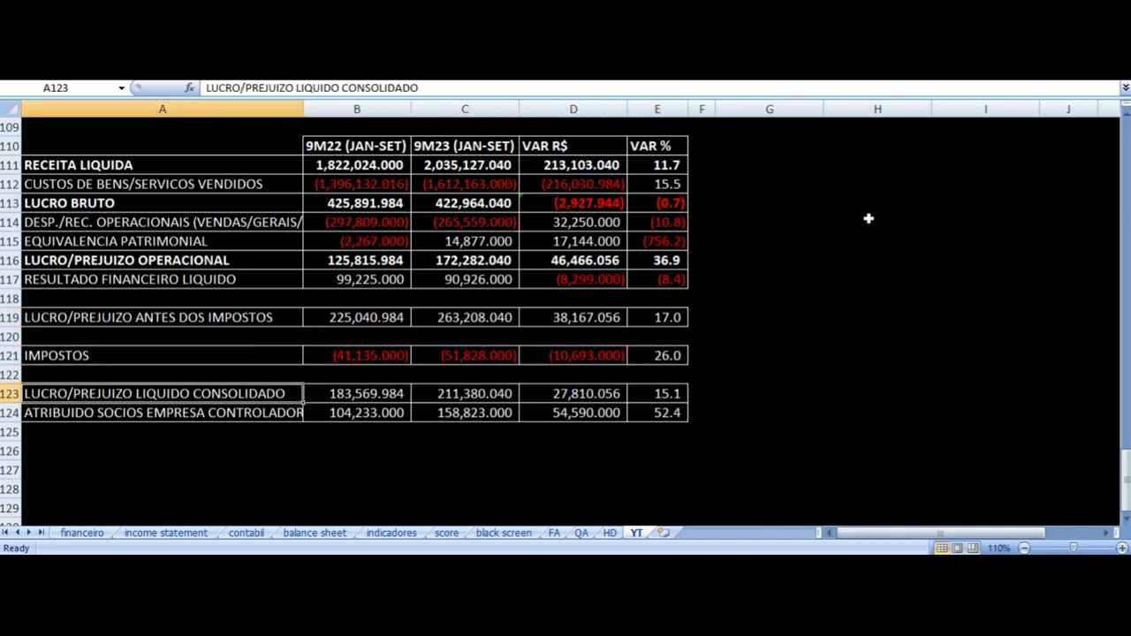
key(Right)
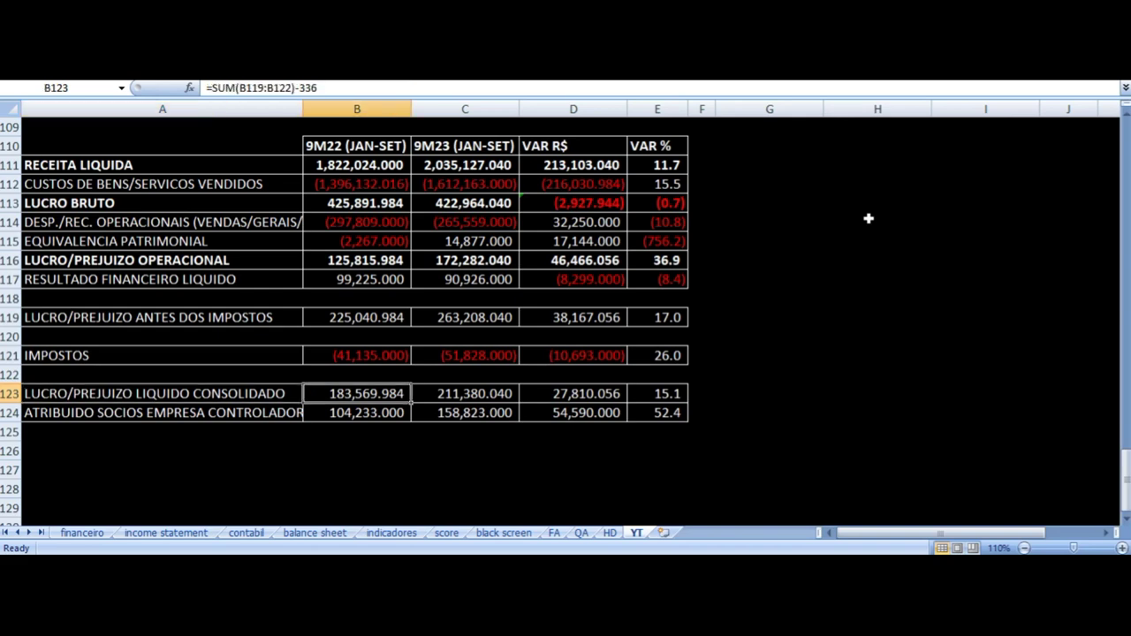
key(Right)
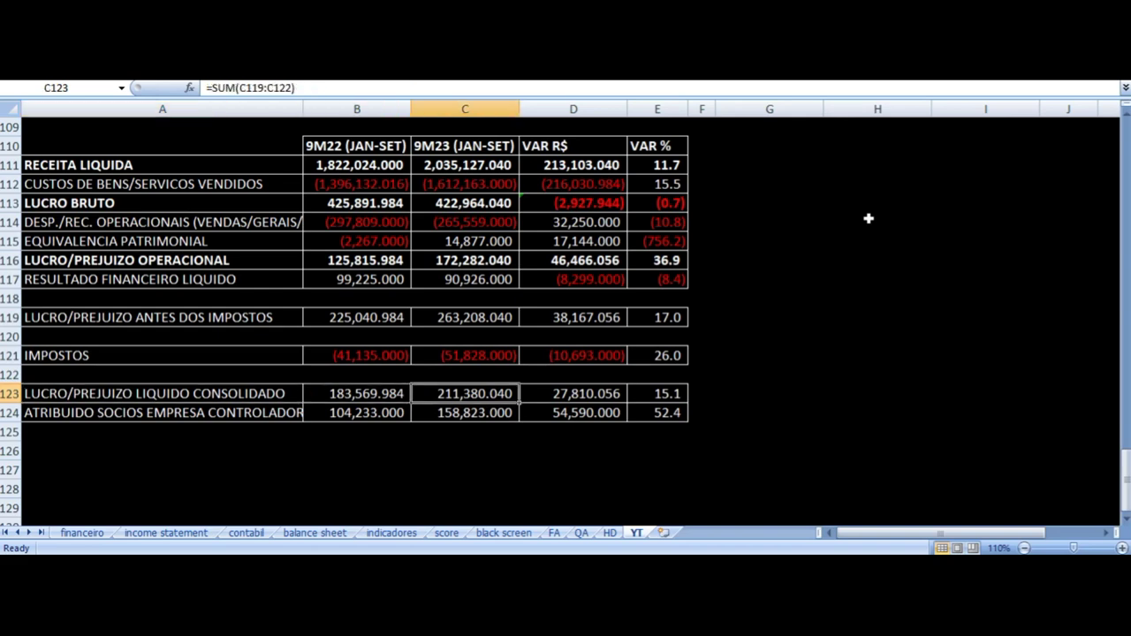
key(Right)
key(Right)
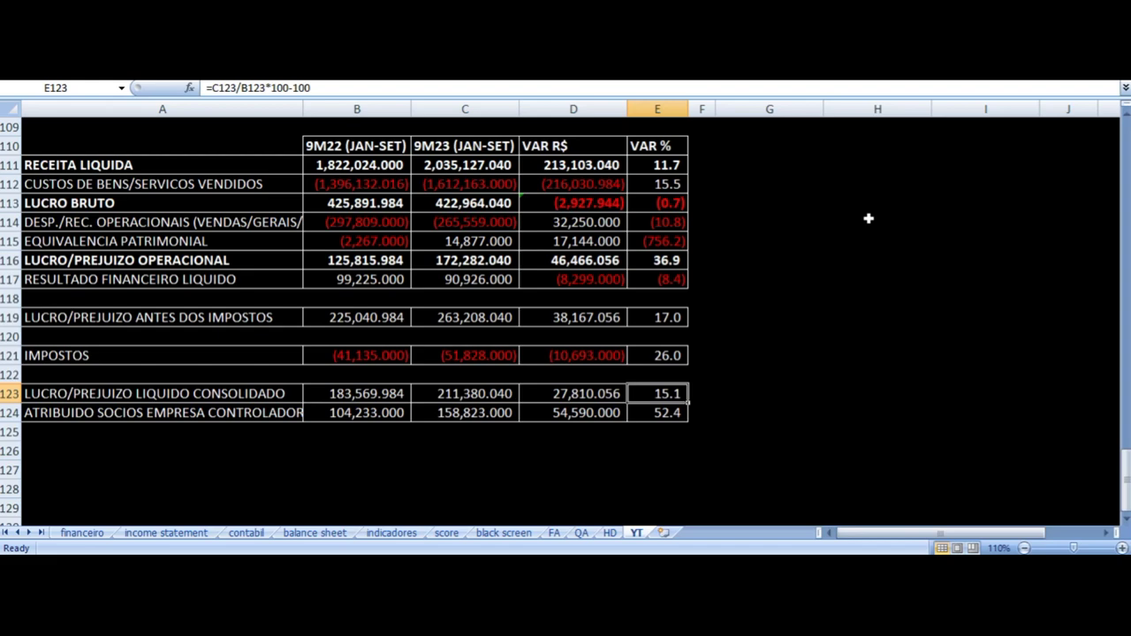
Compare net profit attributed to the controlling company's shareholders in 9M22 and 9M23, including its percentage variation.
key(Down)
key(Left)
key(Left)
key(Left)
key(Left)
key(Down)
key(Up)
key(Right)
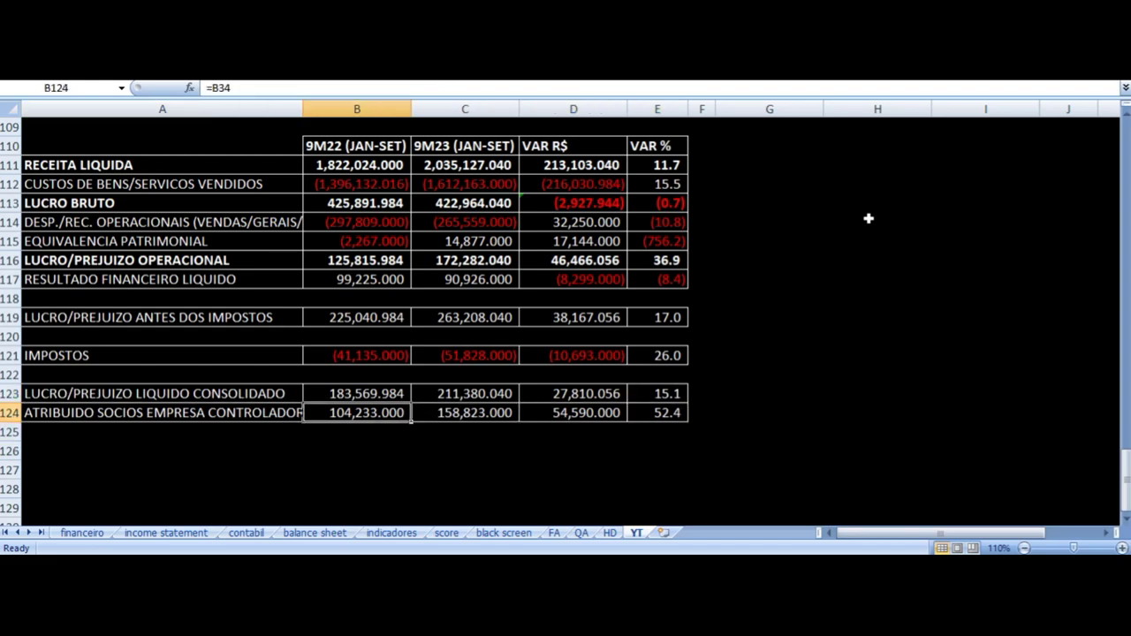
key(Right)
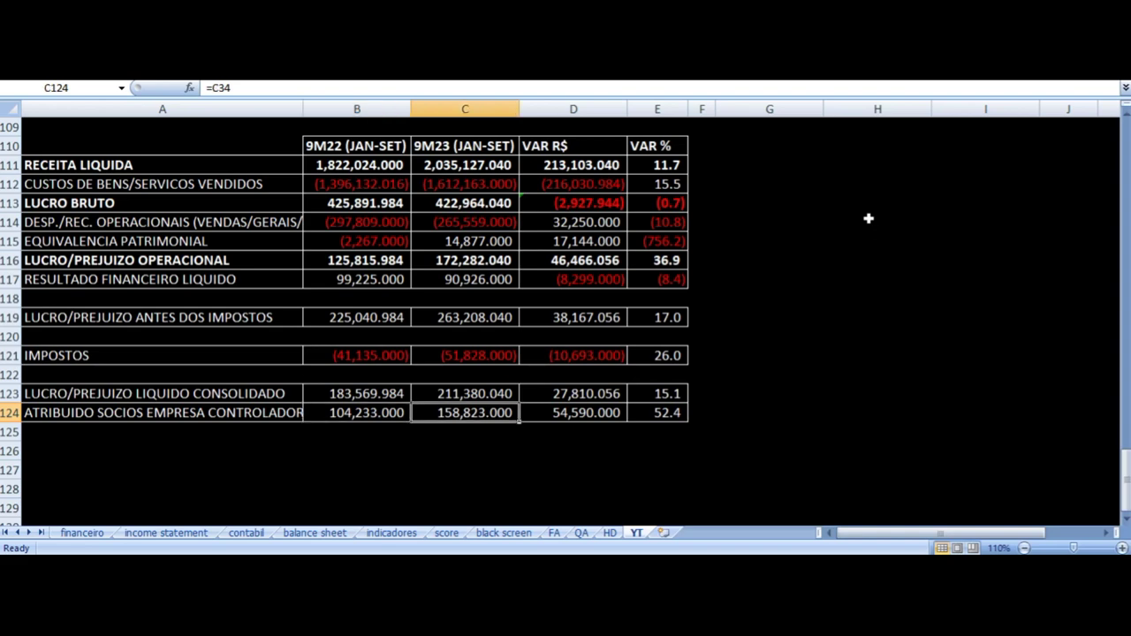
key(Right)
key(Right)
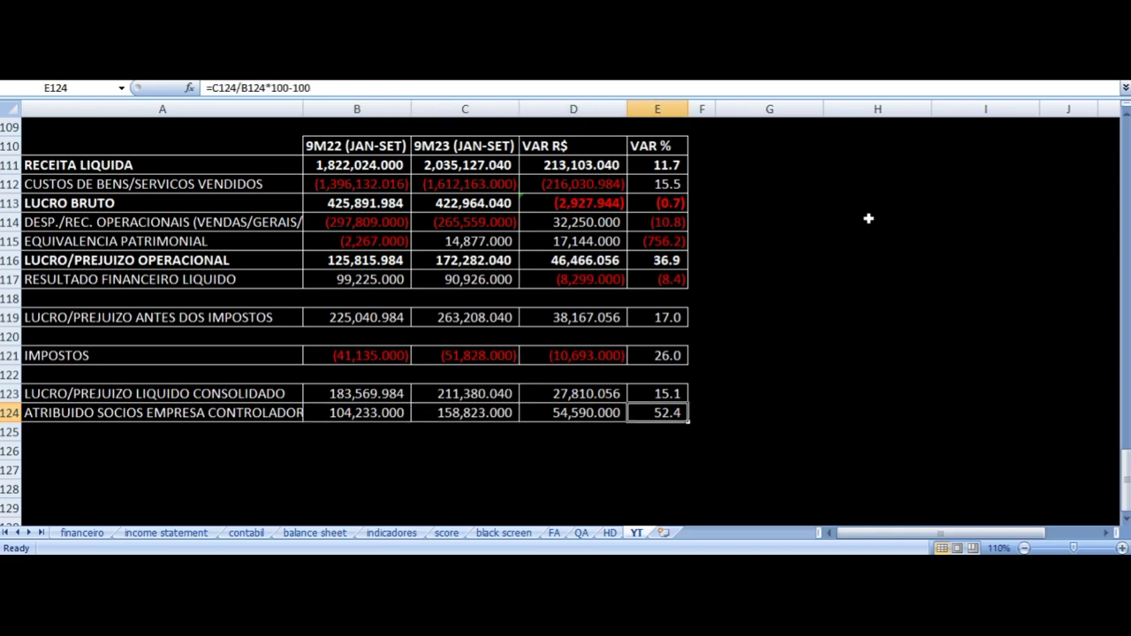
key(Left)
key(Left)
key(Left)
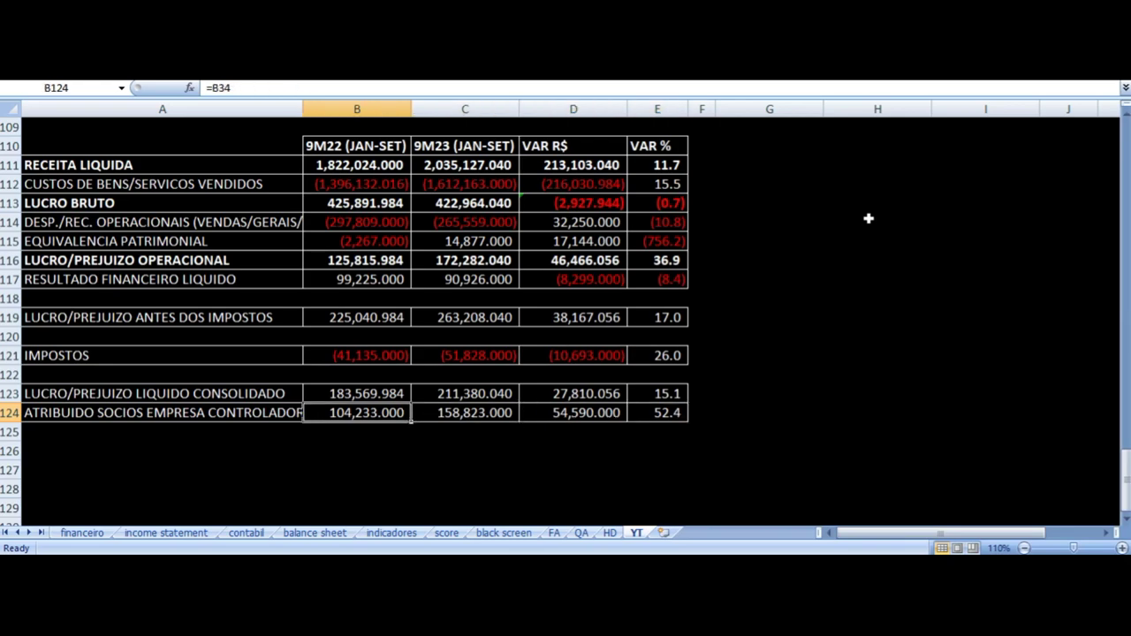
Revisit the margins, per-share figures, share price to VPA percentage and leverage, ending back at the 9M22 versus 9M23 income statement.
scroll(799, 292, up, 20)
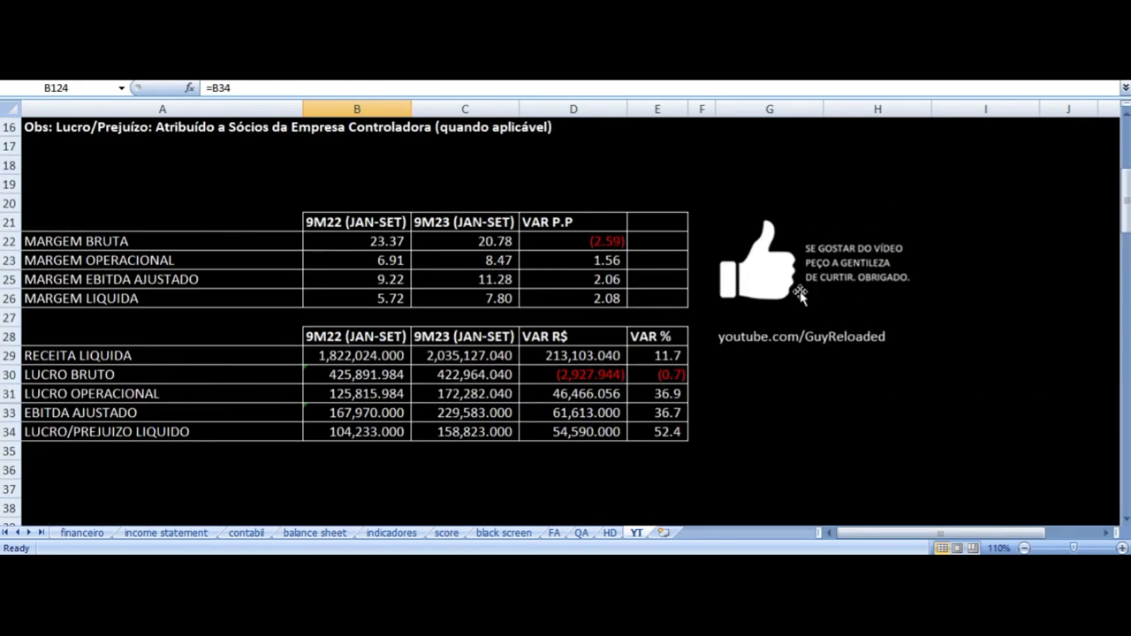
scroll(679, 330, down, 16)
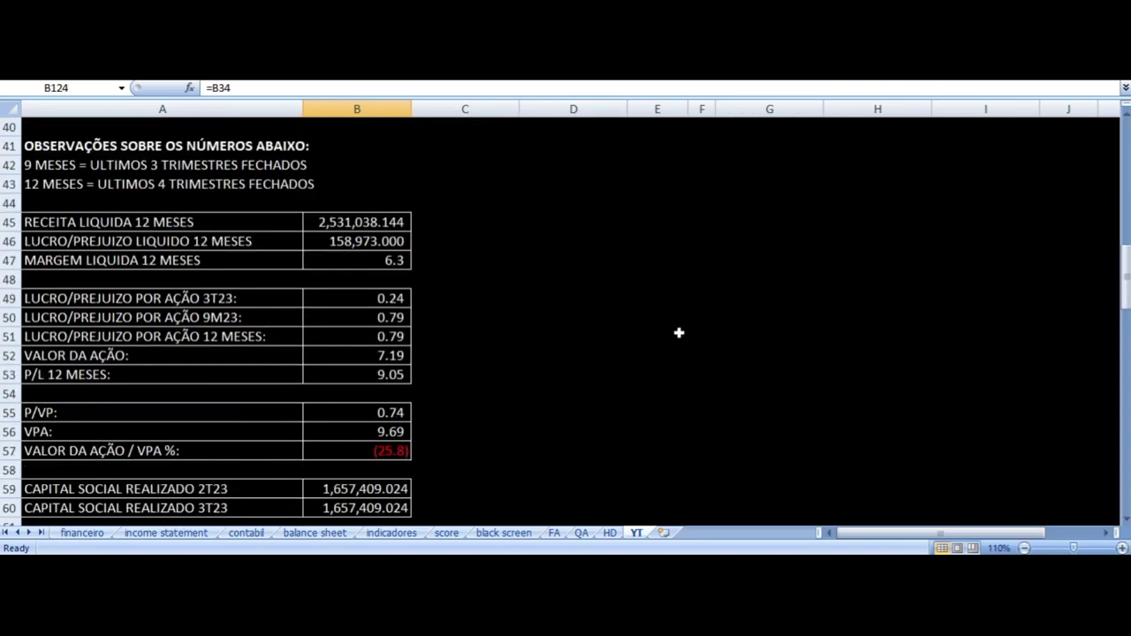
scroll(679, 333, up, 5)
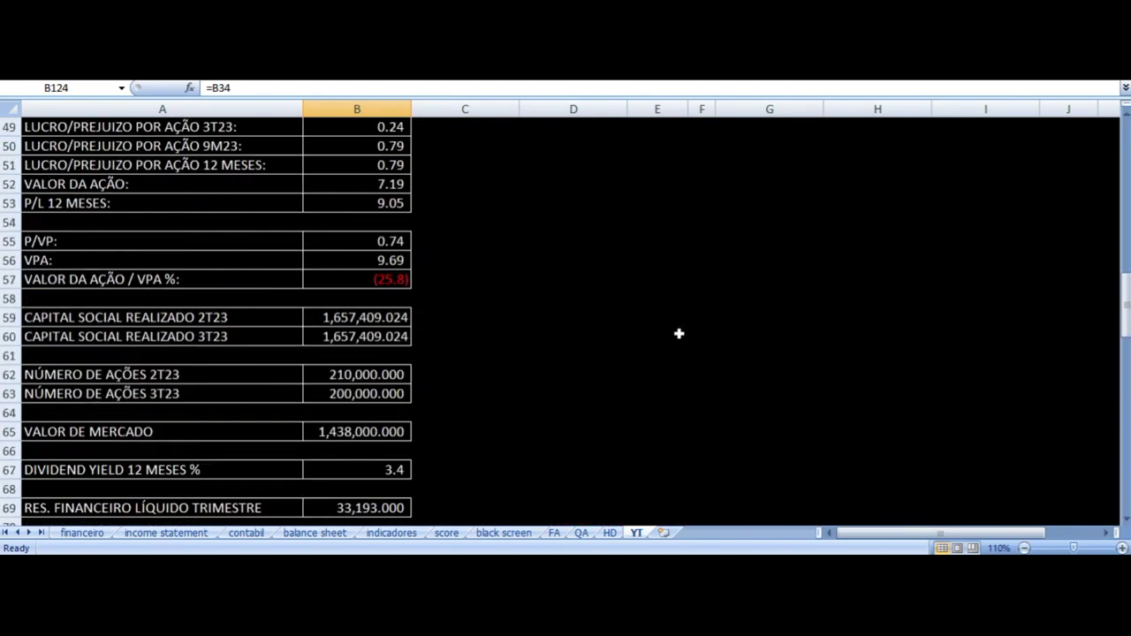
click(379, 280)
scroll(520, 309, down, 18)
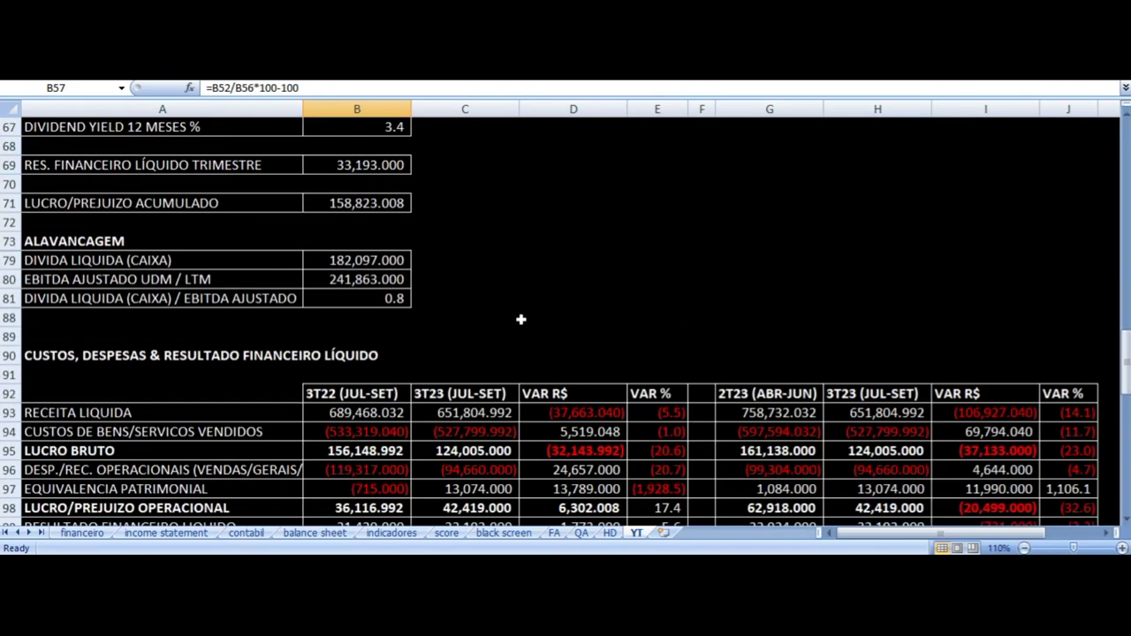
scroll(522, 319, down, 1)
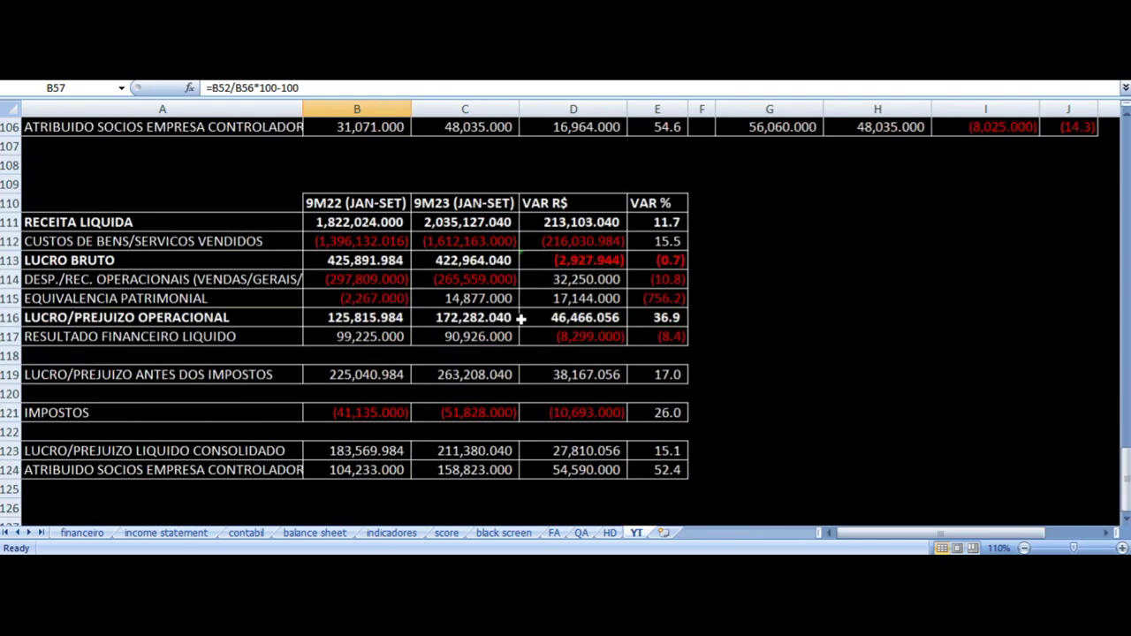
scroll(522, 319, down, 1)
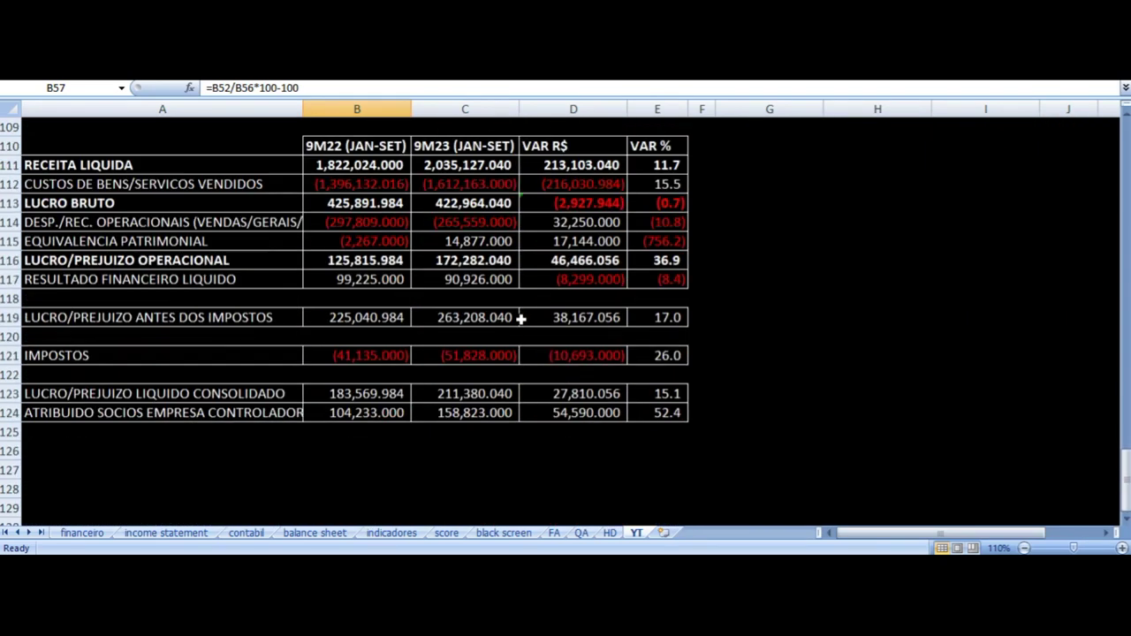
Recheck the R$ variation in gross profit against its 9M22 and 9M23 figures.
click(570, 204)
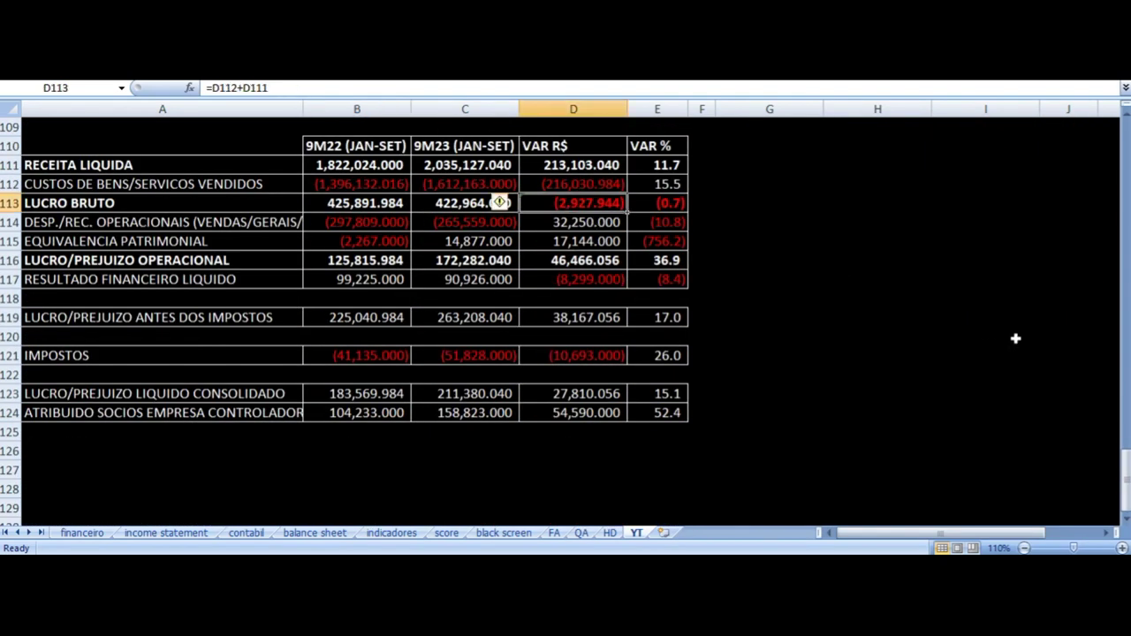
key(Left)
key(Left)
key(Right)
key(Right)
Recheck net revenue in 9M22 and 9M23 with its R$ and percentage variations.
key(Up)
key(Up)
key(Left)
key(Left)
key(Left)
key(Right)
key(Right)
key(Right)
key(Right)
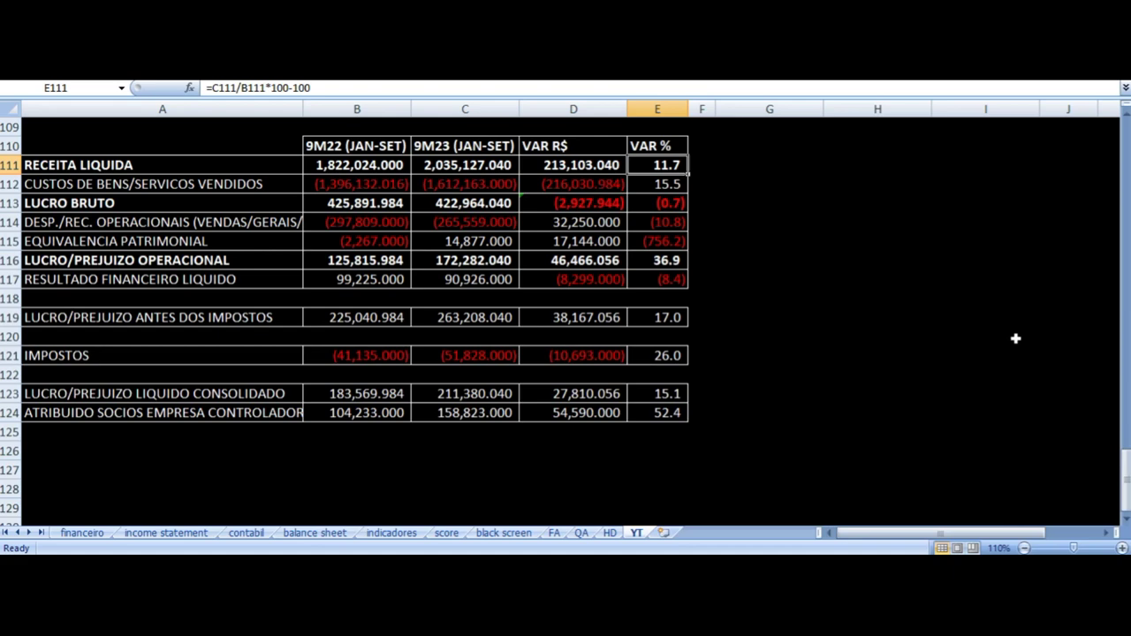
Recheck the cost of goods and services sold in 9M22 and 9M23 with its R$ and percentage variations.
key(Left)
key(Down)
key(Right)
key(Left)
key(Left)
key(Left)
key(Right)
key(Right)
Go over the gross profit row from 9M22 and 9M23 to its R$ variation.
key(Down)
key(Left)
key(Left)
key(Left)
key(Right)
key(Right)
key(Right)
Recheck operating profit in 9M22 and 9M23 and its R$ variation.
key(Down)
key(Down)
key(Down)
key(Left)
key(Left)
key(Left)
key(Right)
key(Right)
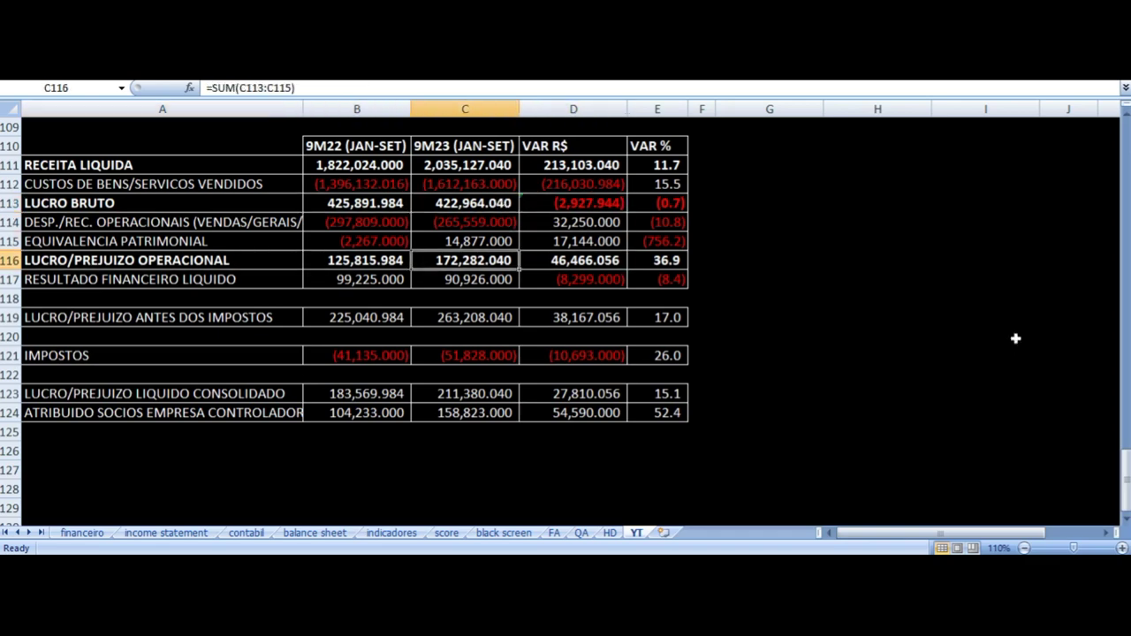
key(Right)
Examine how operating expenses and equity income varied in R$ between 9M22 and 9M23.
key(Up)
key(Up)
key(Left)
key(Left)
key(Left)
key(Down)
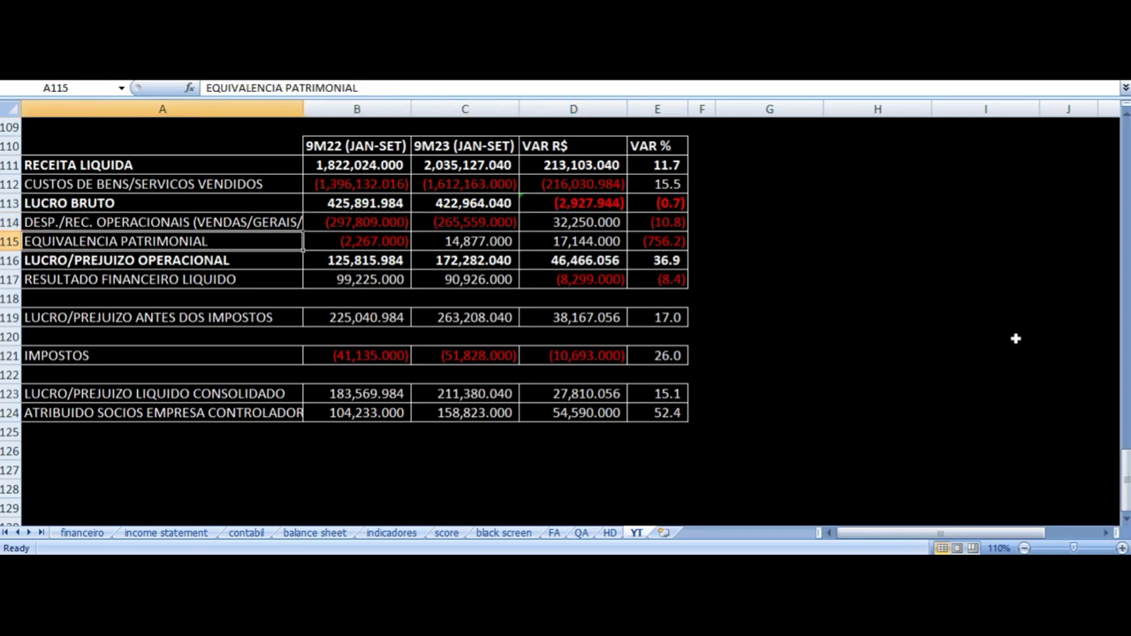
key(Right)
key(Right)
key(Right)
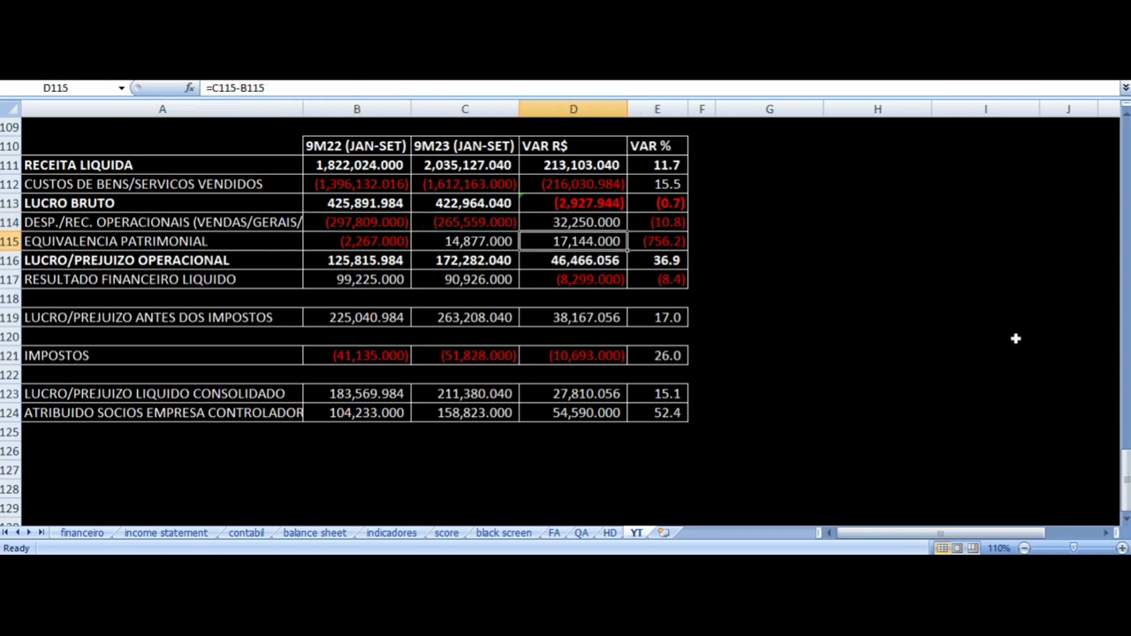
Return to the R$ variations in gross profit and net revenue, including the net revenue percentage variation.
key(Up)
key(Up)
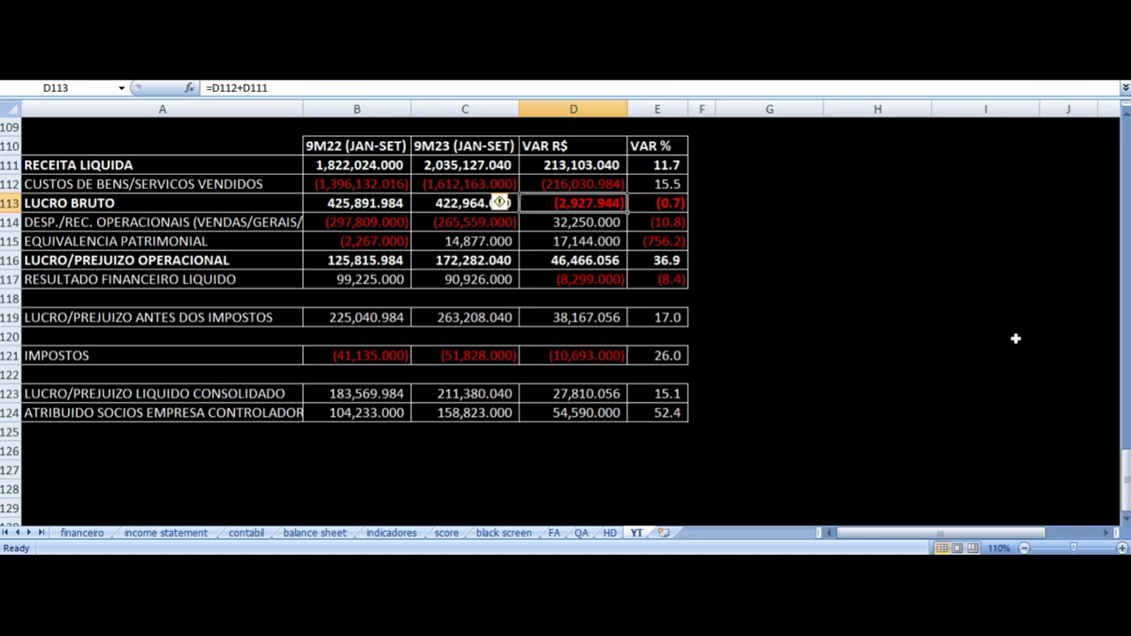
key(Up)
key(Up)
key(Right)
key(Left)
key(Left)
key(Left)
key(Left)
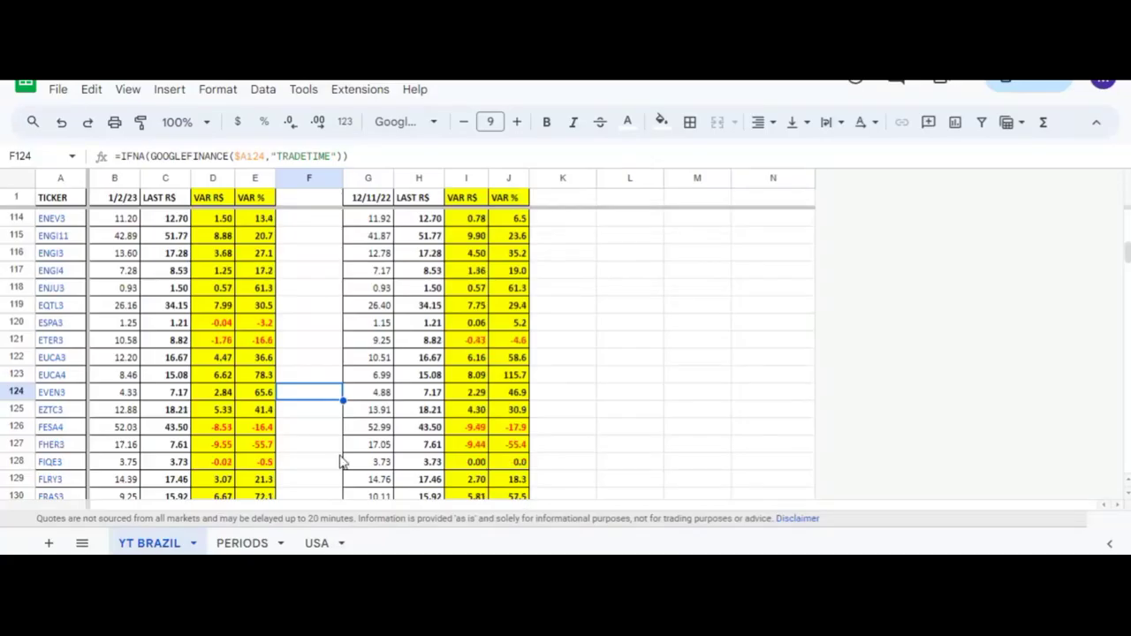
In the Google Sheets stock list, review EVEN3's price on 1/2/23, last price, and R$ and percentage variations.
key(Left)
key(Left)
key(Left)
key(Left)
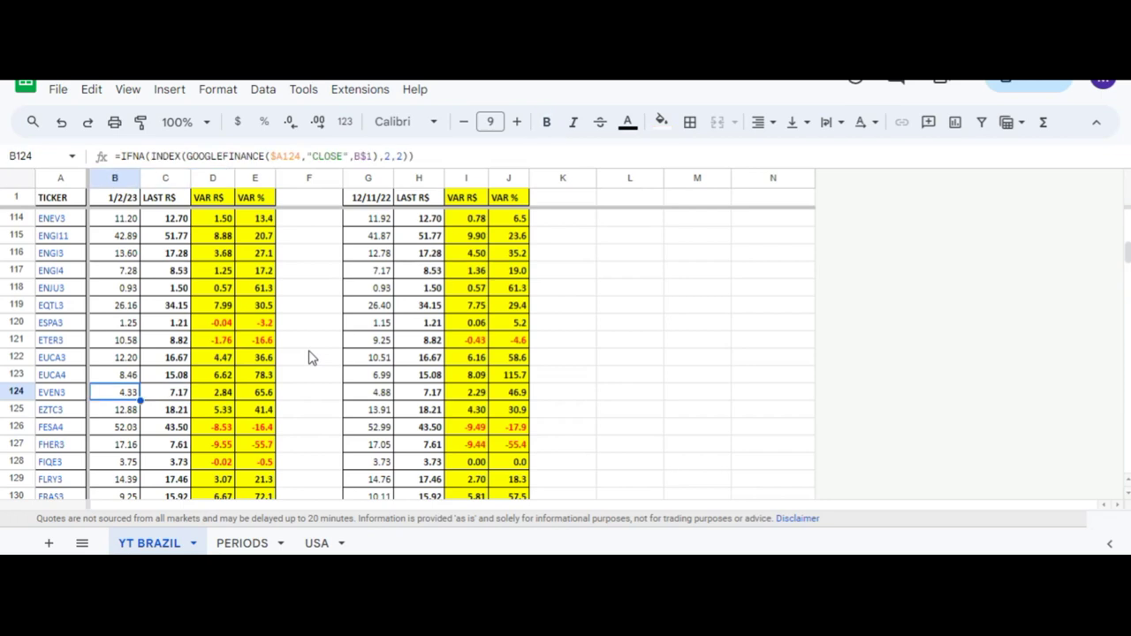
key(Right)
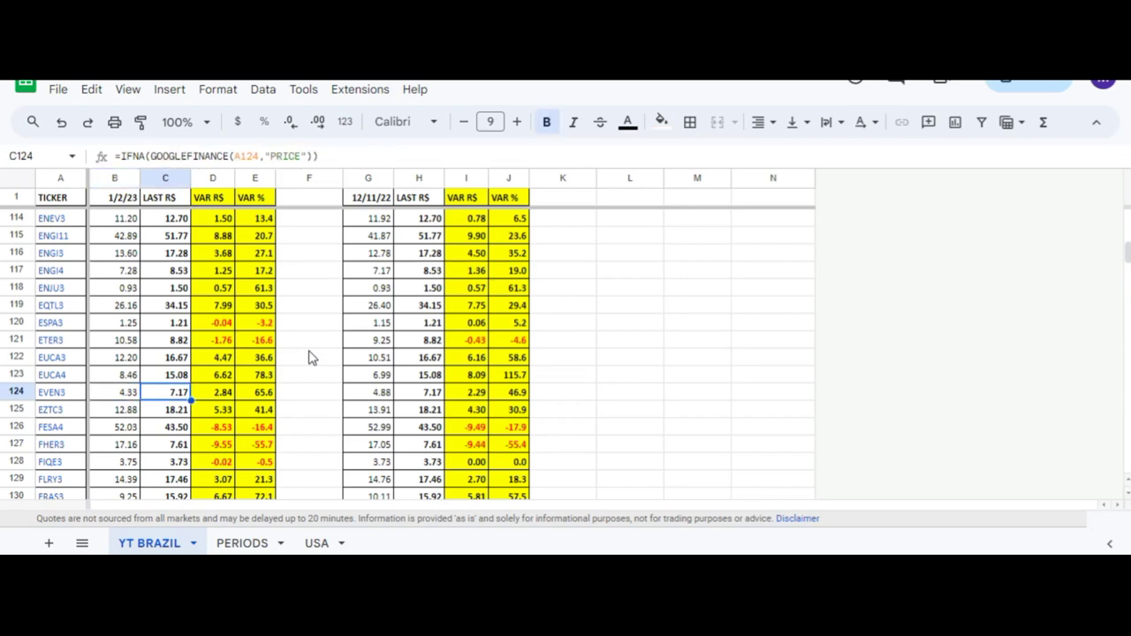
key(Right)
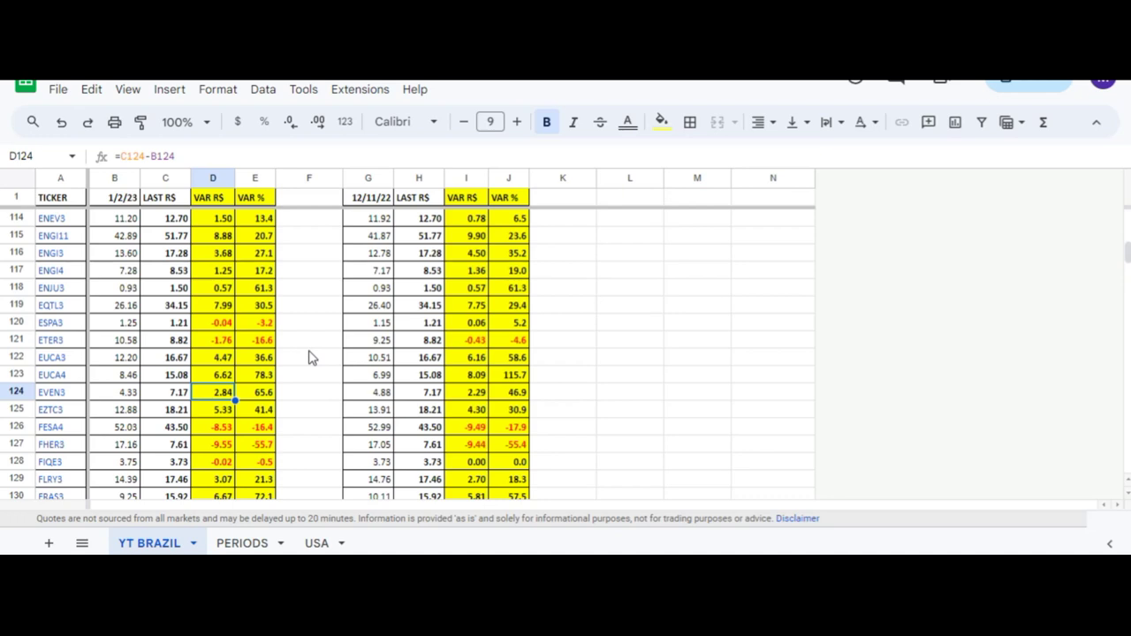
key(Right)
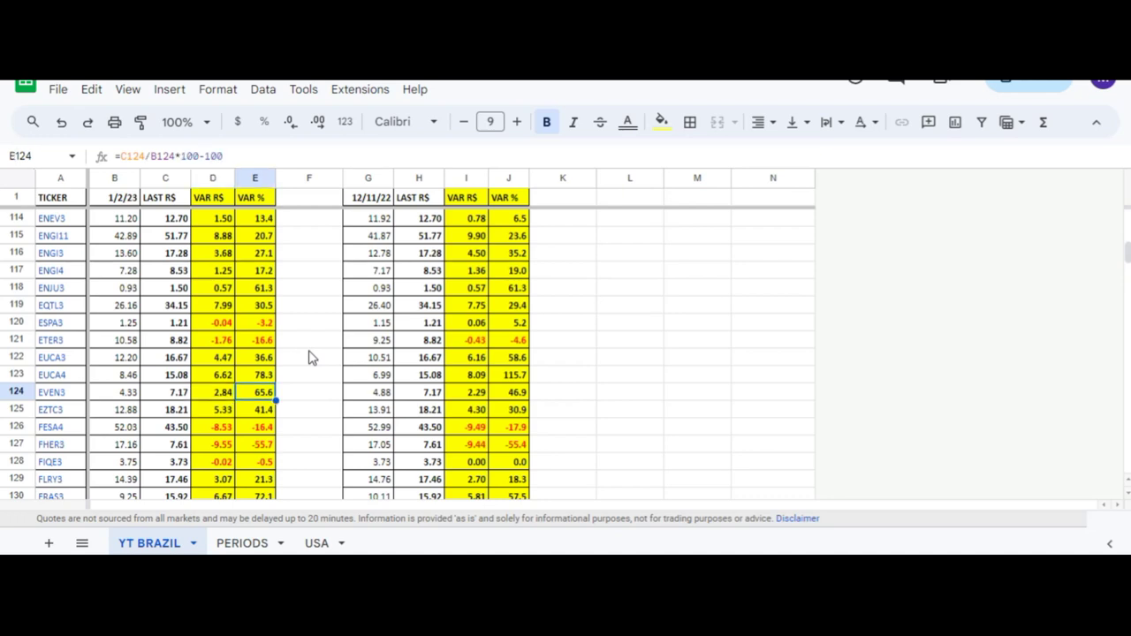
Review EVEN3's price on 12/11/22, last price, and R$ and percentage variations.
key(Right)
key(Right)
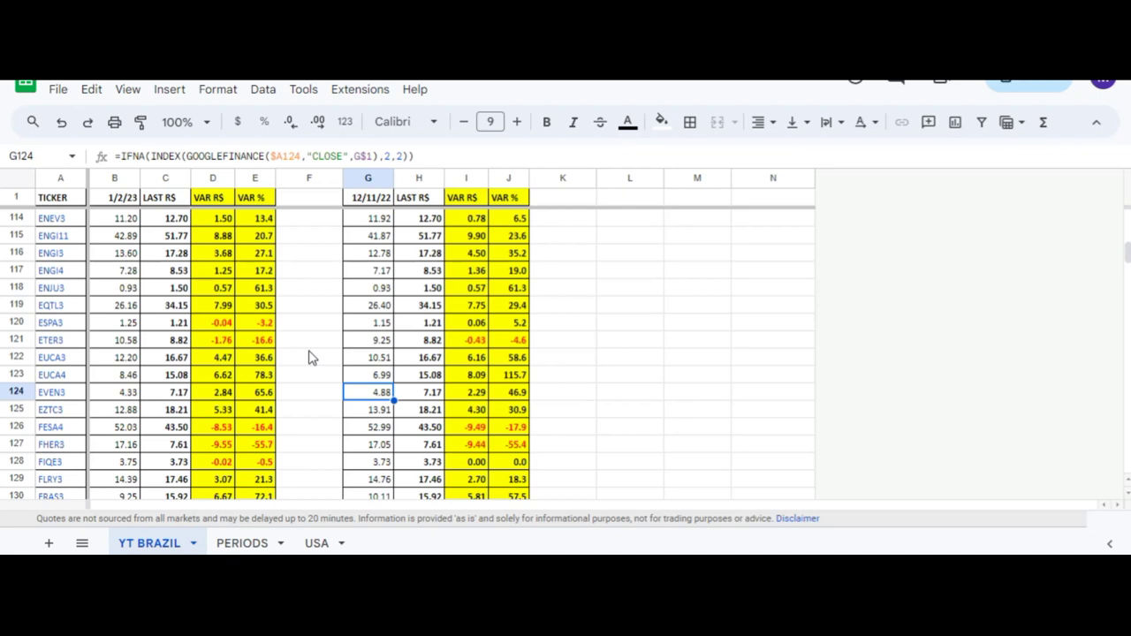
key(Right)
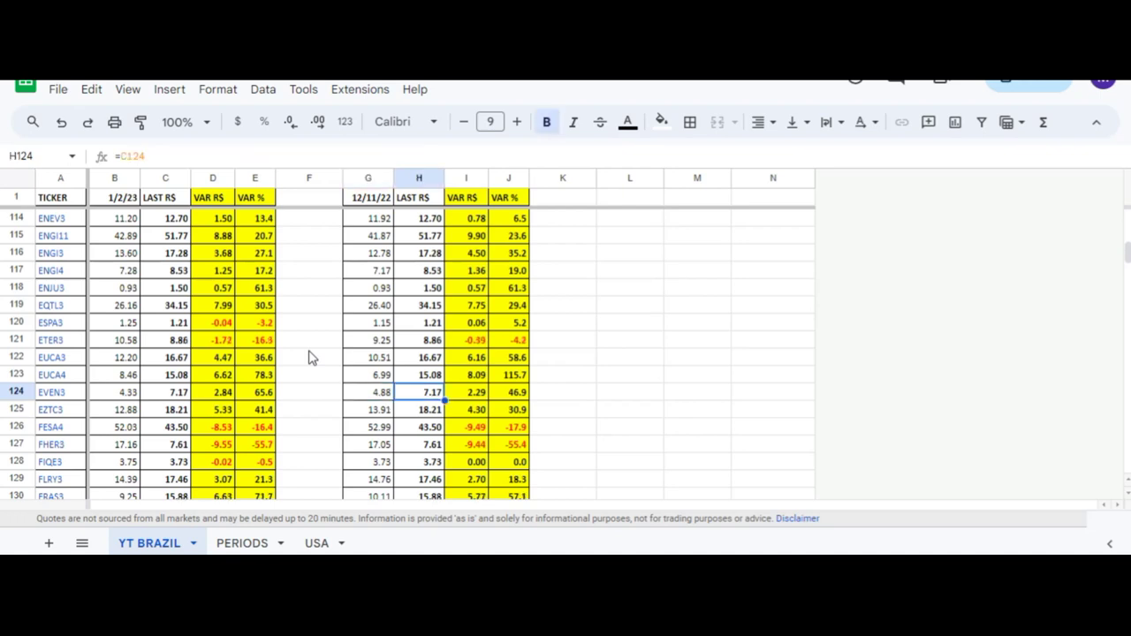
key(Right)
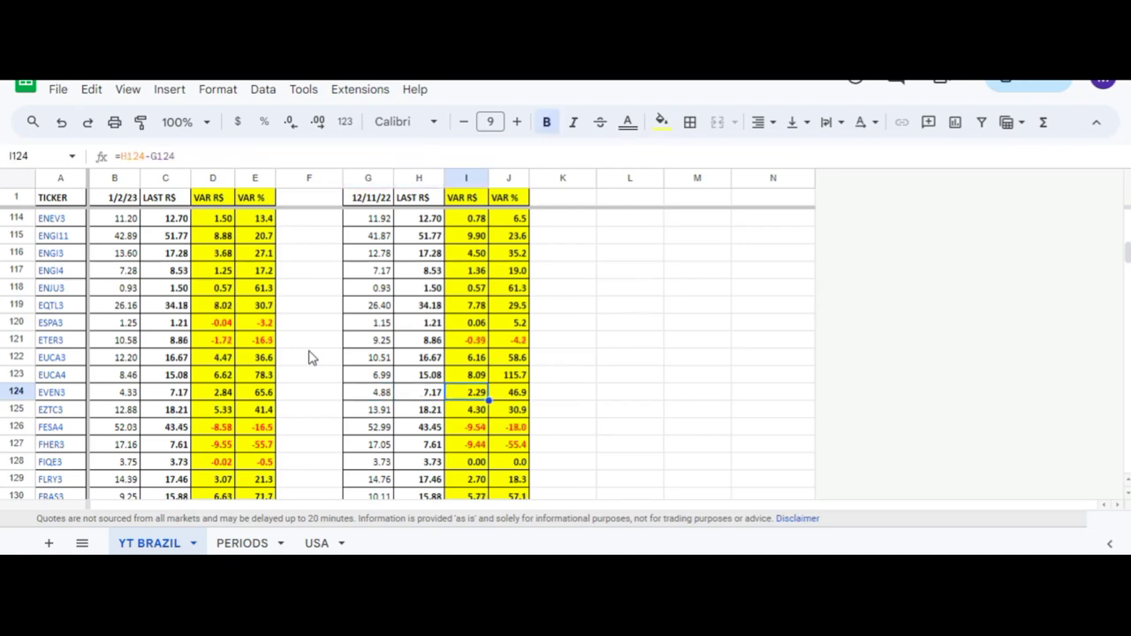
key(Right)
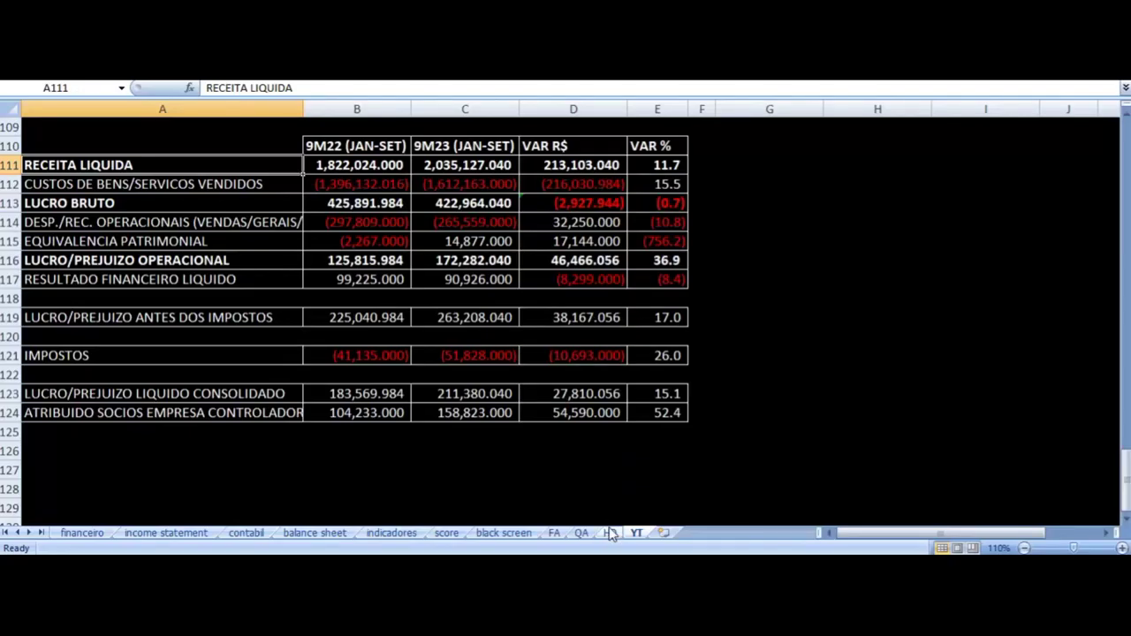
In the Excel workbook, open the HD sheet and compare net revenue for 31/12/2022 and 31/03/2023.
click(609, 533)
click(748, 143)
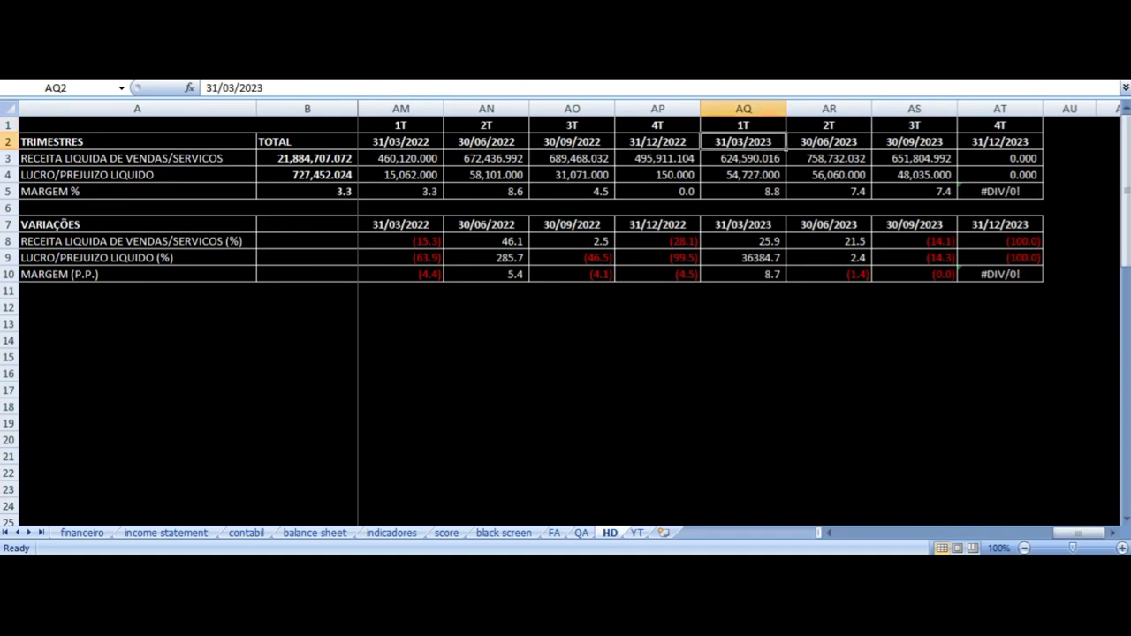
key(Left)
key(Up)
key(Down)
key(Right)
key(Up)
key(Down)
key(Down)
key(Left)
key(Right)
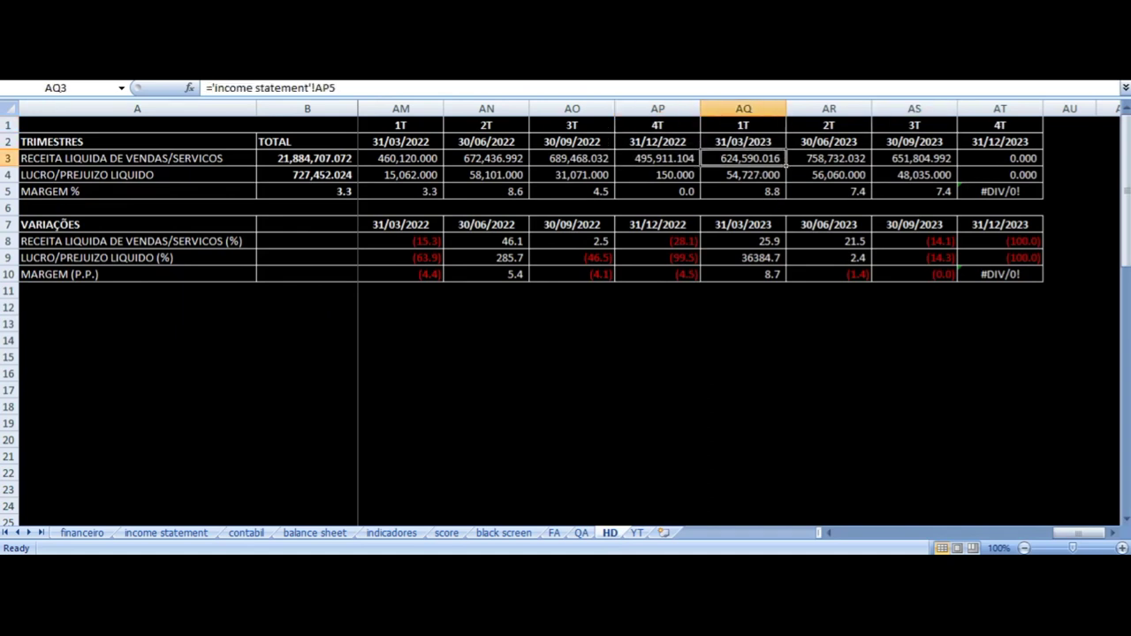
Compare net profit for 31/12/2022 and 31/03/2023, and check the 31/03/2023 margin.
key(Down)
key(Left)
key(Right)
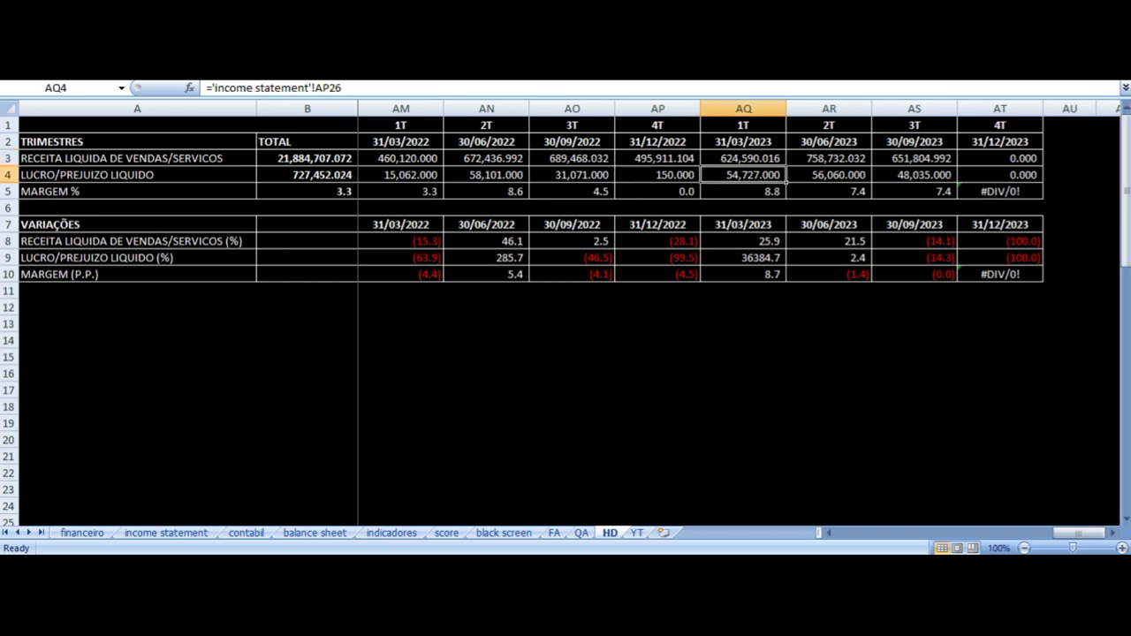
key(Down)
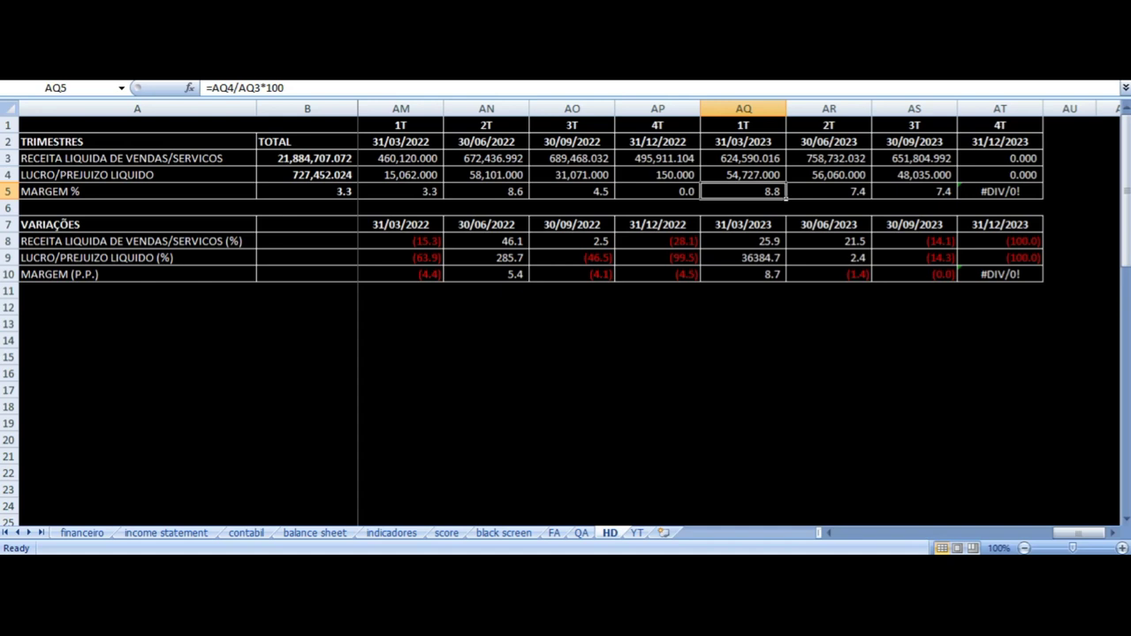
key(Up)
key(Up)
key(Up)
key(Up)
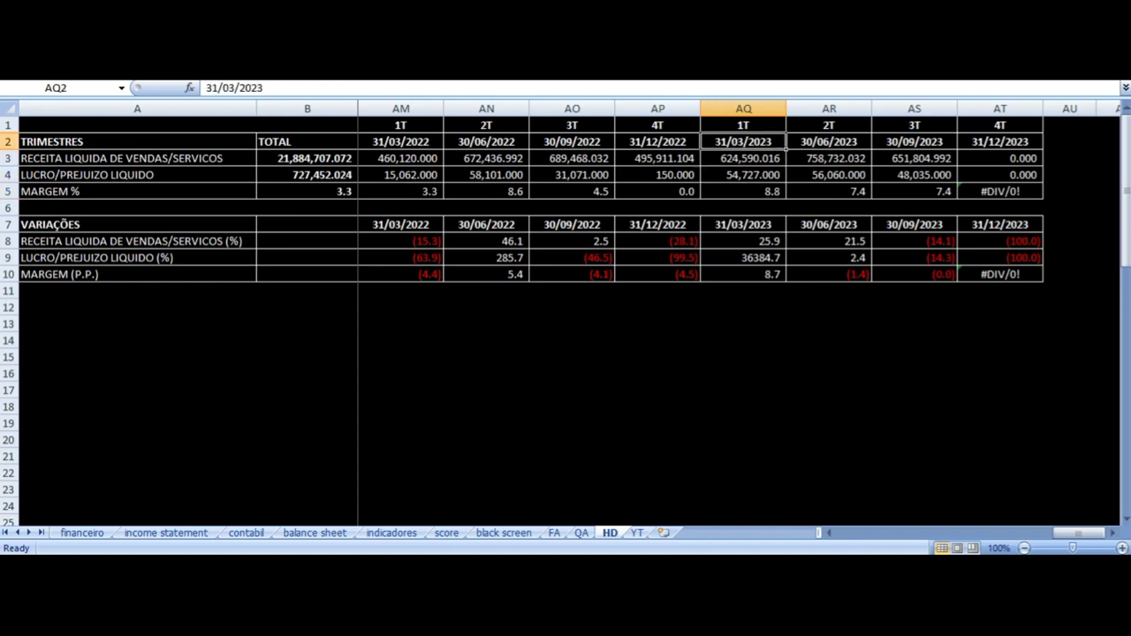
Compare net revenue and net profit for 31/03/2023 and 30/06/2023.
key(Down)
key(Right)
key(Up)
key(Down)
key(Down)
key(Left)
key(Right)
key(Down)
key(Left)
key(Right)
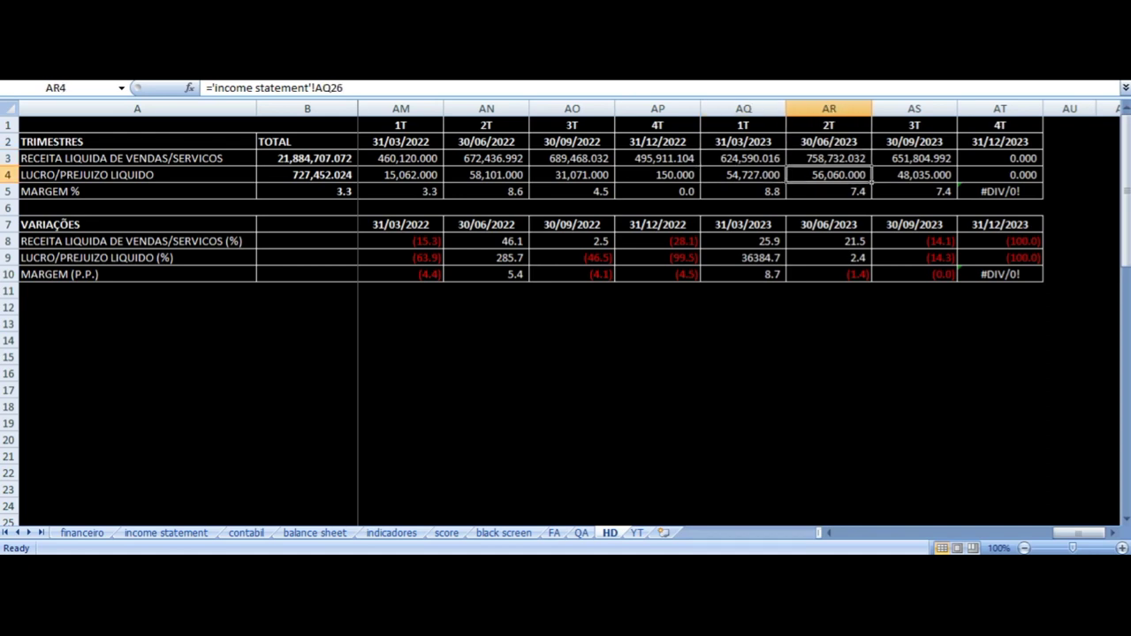
Review net revenue, net profit and margin for the quarter ended 30/09/2023.
key(Up)
key(Up)
key(Up)
key(Down)
key(Right)
key(Down)
key(Down)
key(Down)
key(Up)
key(Up)
Compare net revenue and net profit for 30/06/2023 and 30/09/2023, and check the 30/09/2023 net revenue variation.
key(Left)
key(Right)
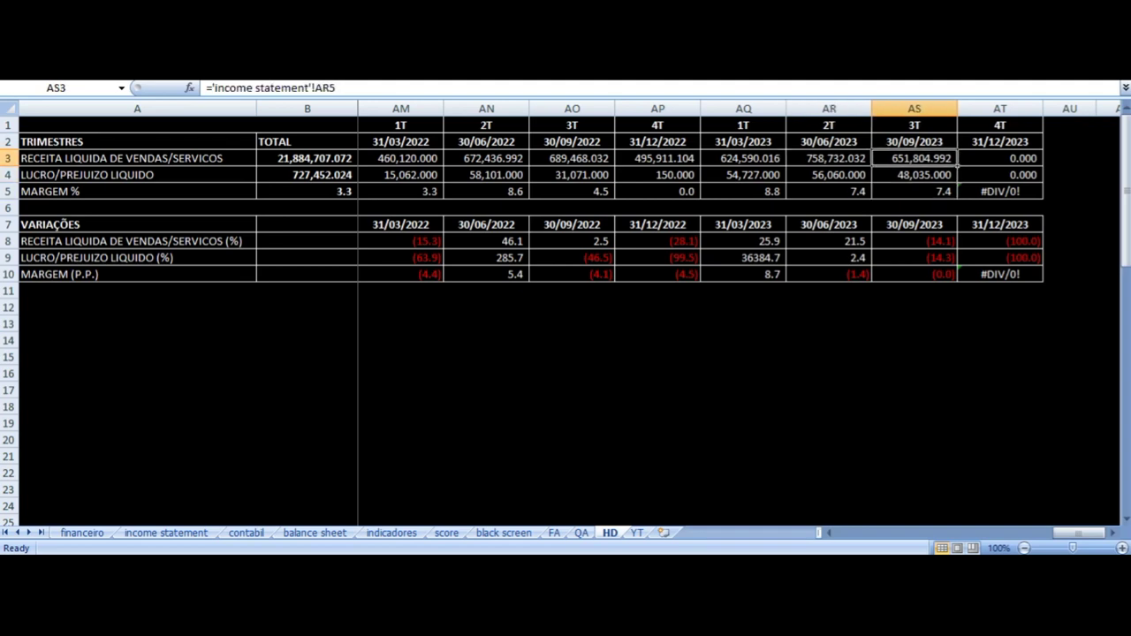
key(Down)
key(Left)
key(Right)
key(Down)
key(Down)
key(Down)
key(Down)
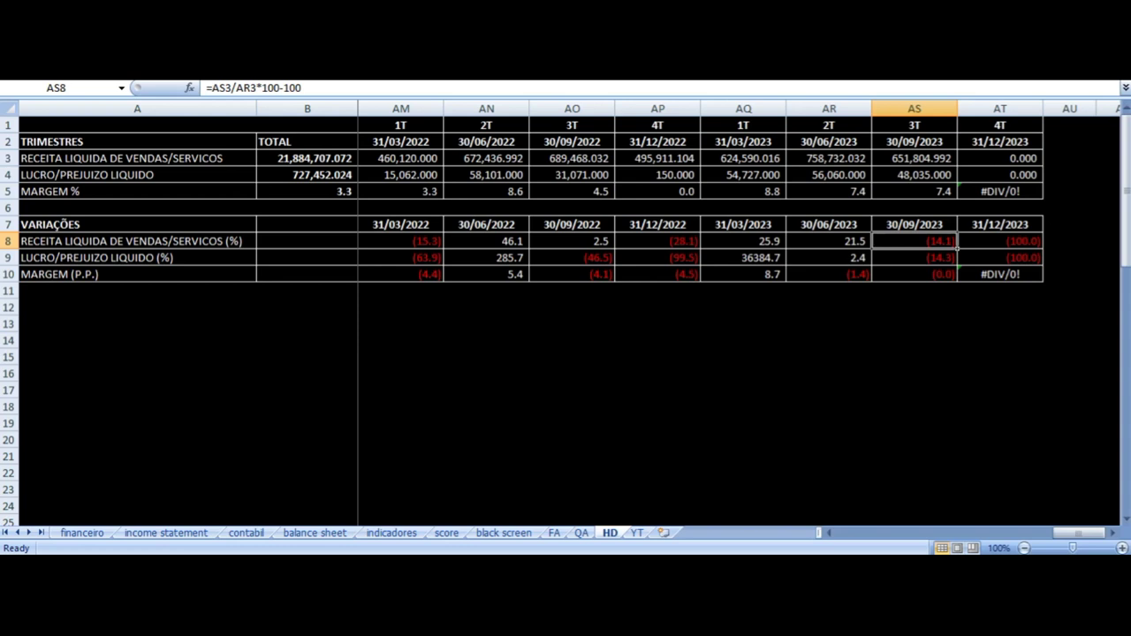
Return to the fourth quarter of 2022 and check its net revenue and 31/12/2022 date heading.
click(663, 158)
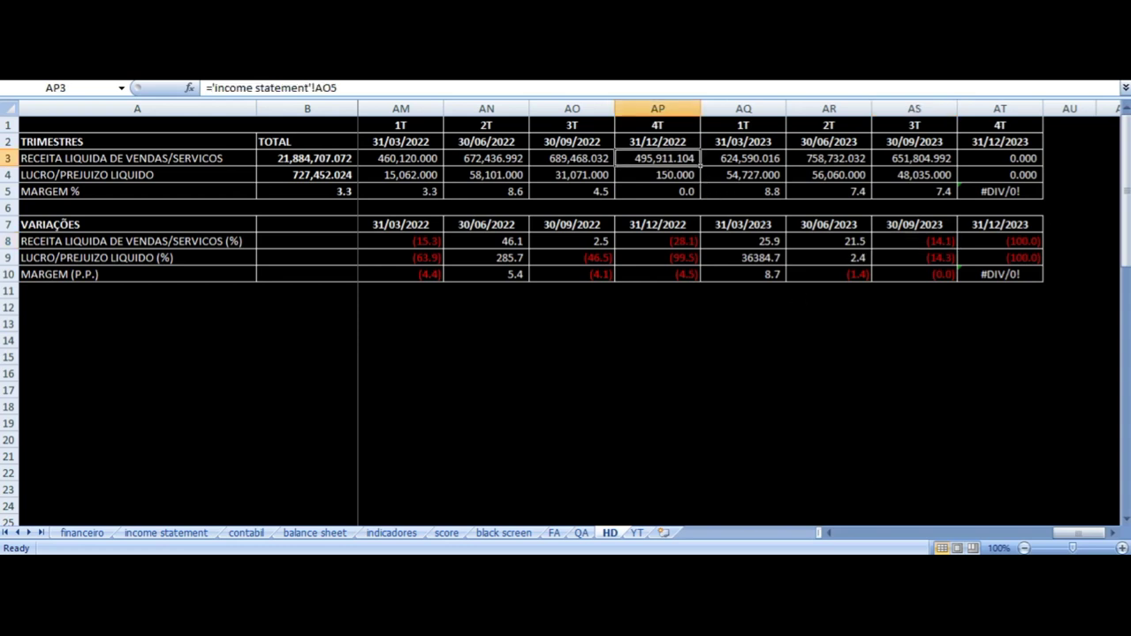
key(Up)
key(Up)
key(Down)
Review net revenue, net profit and margin for 31/03/2023, ending at the 30/06/2023 date heading.
key(Right)
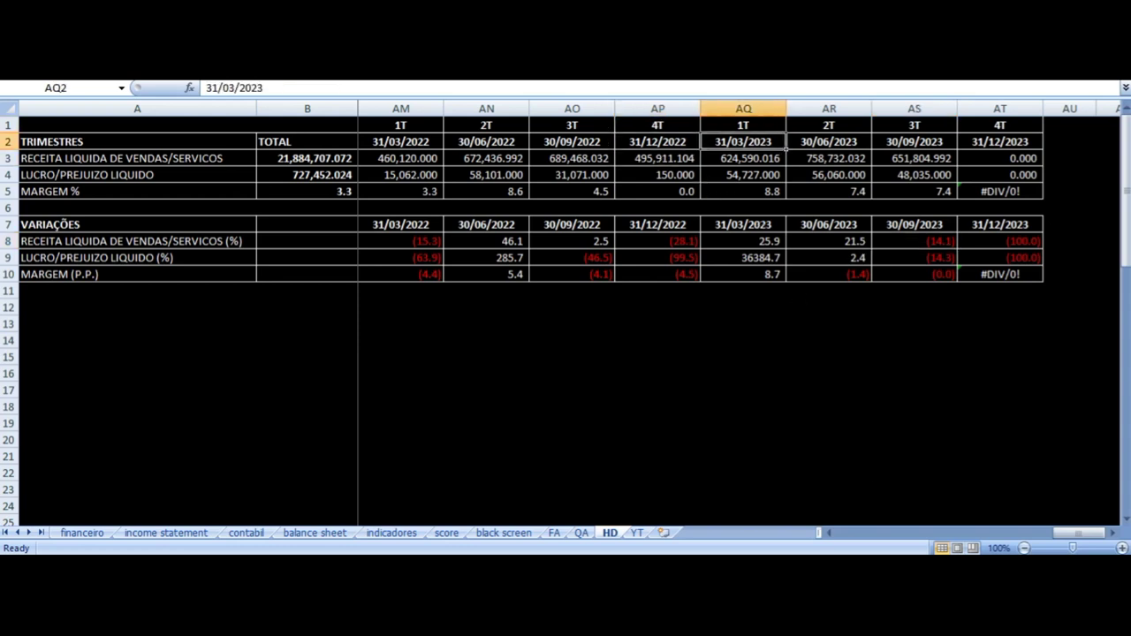
key(Down)
key(Down)
key(Up)
key(Up)
key(Down)
key(Down)
key(Down)
key(Up)
key(Up)
key(Up)
key(Up)
key(Down)
key(Right)
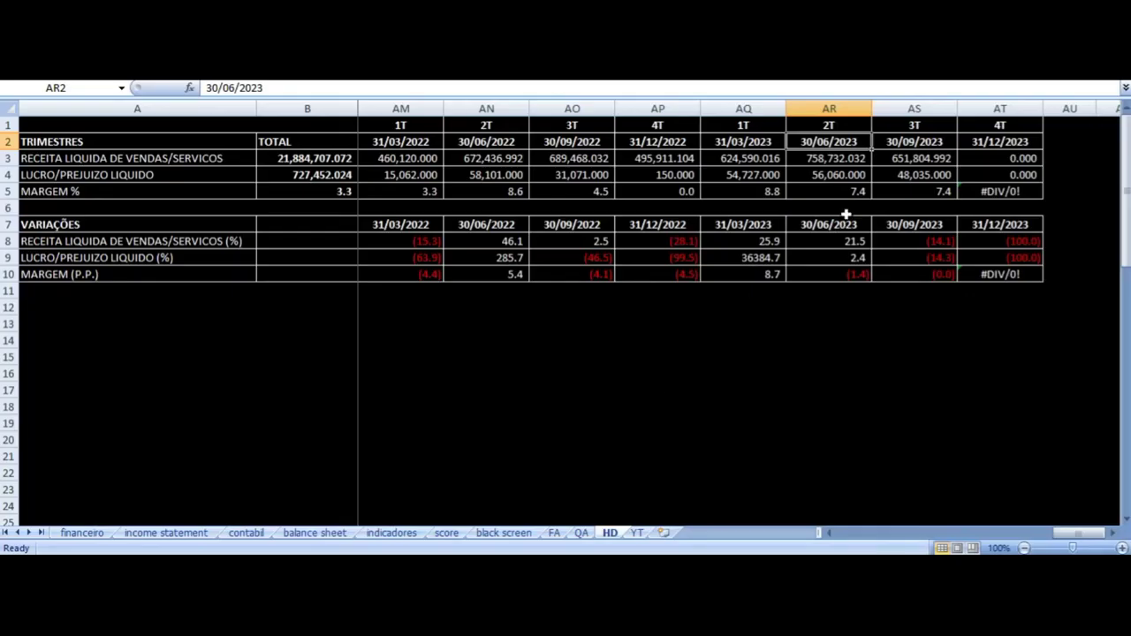
Check net revenue for 30/09/2023, look at the EVEN3.SA price chart in Yahoo Finance, and return to the Excel workbook.
click(914, 158)
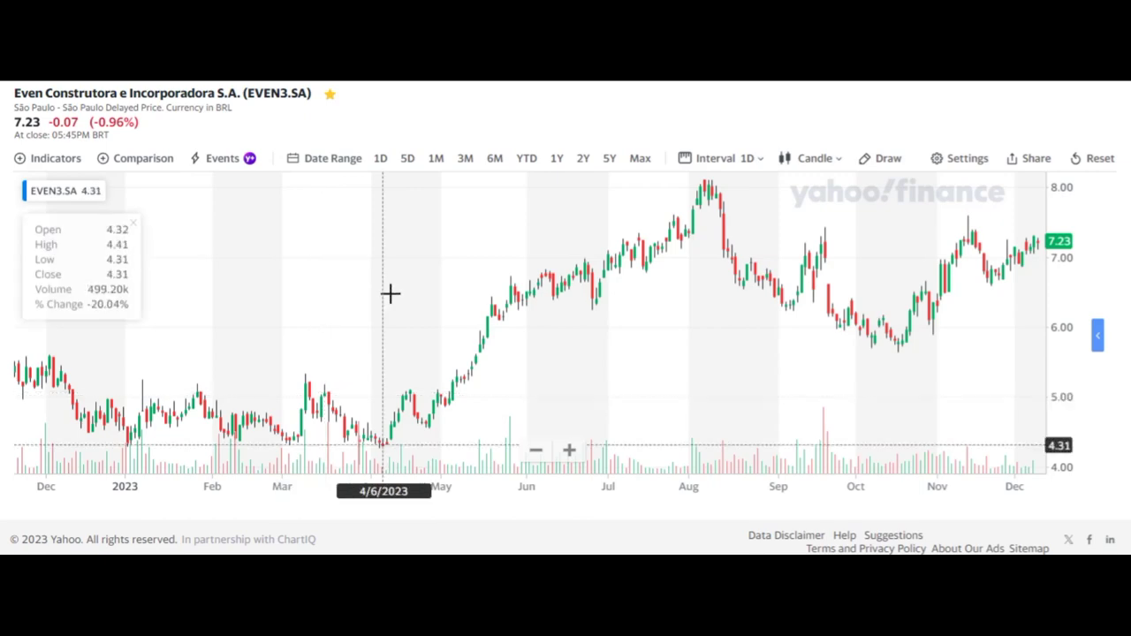
mouse_move(546, 554)
click(548, 499)
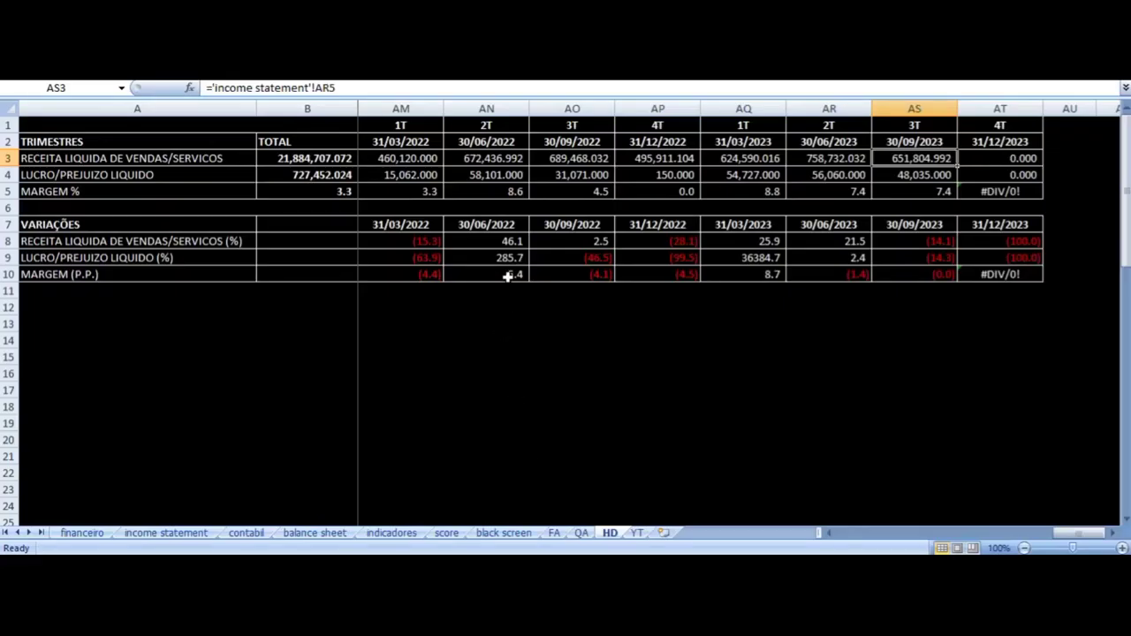
Open the YT sheet and view the 3T23 margin and result comparisons against 3T22 and 2T23.
click(637, 533)
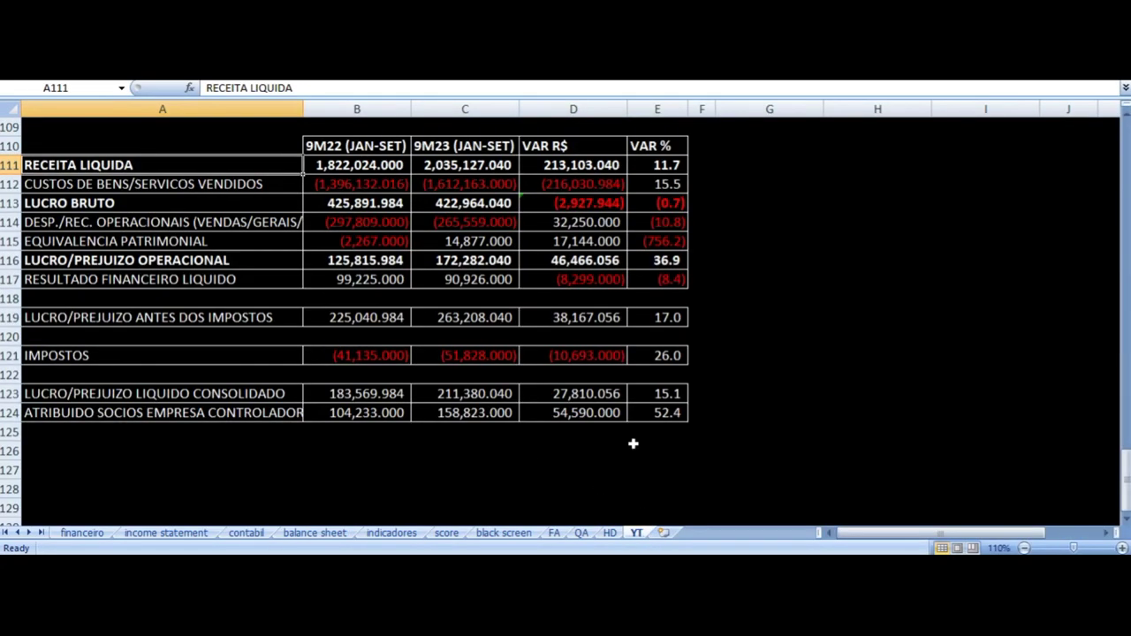
scroll(550, 252, up, 20)
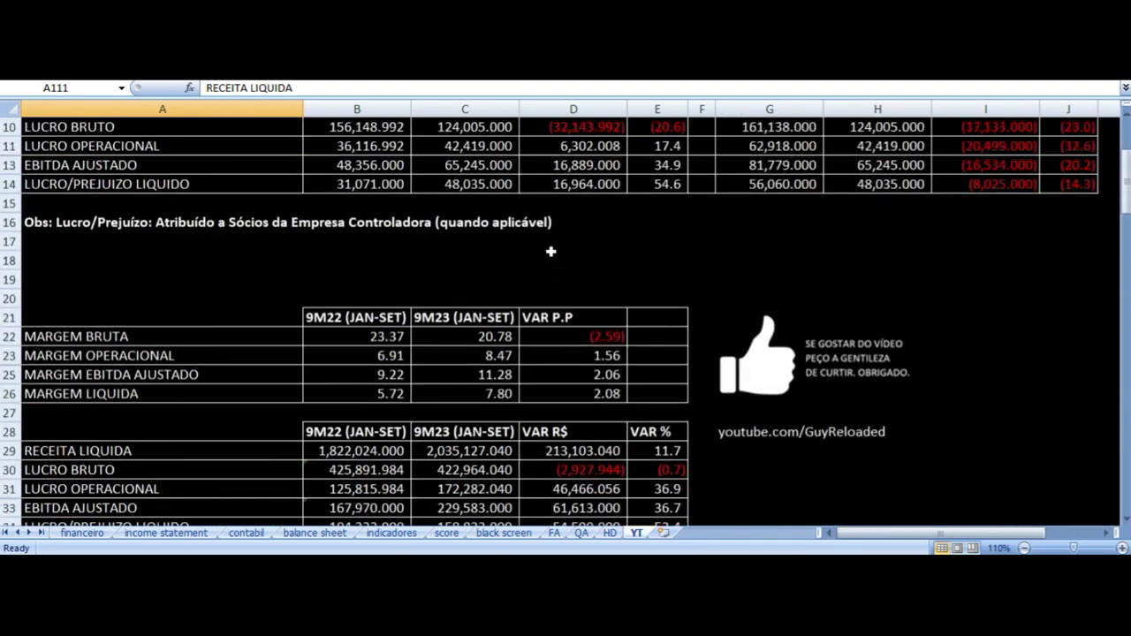
scroll(551, 252, up, 3)
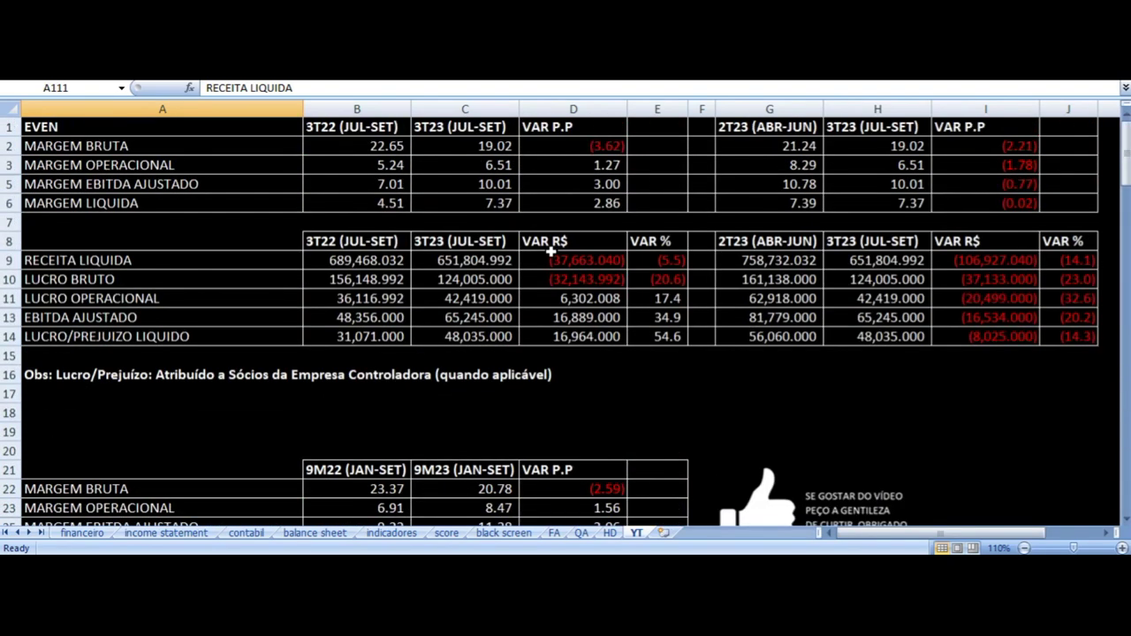